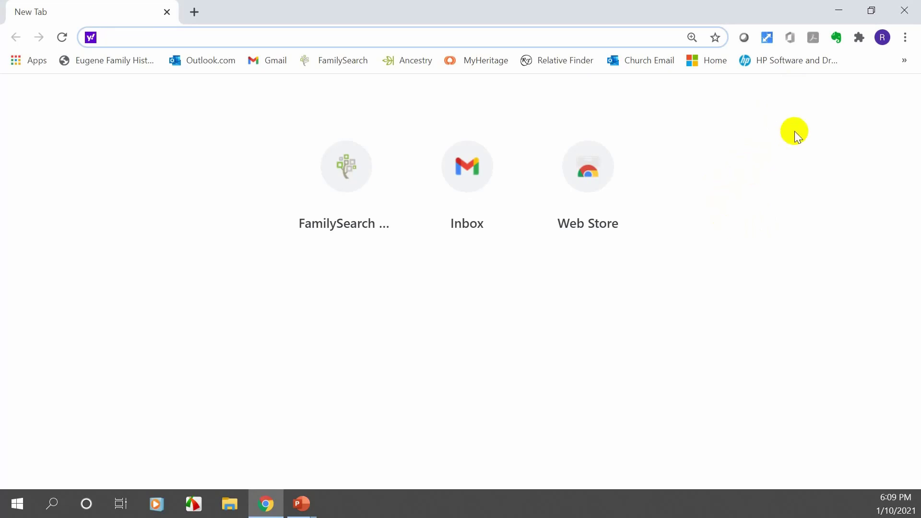
Clear the browsing history, cookies and other site data, and cached images and files for all time
{"action": "left_click", "coordinate": [904, 38]}
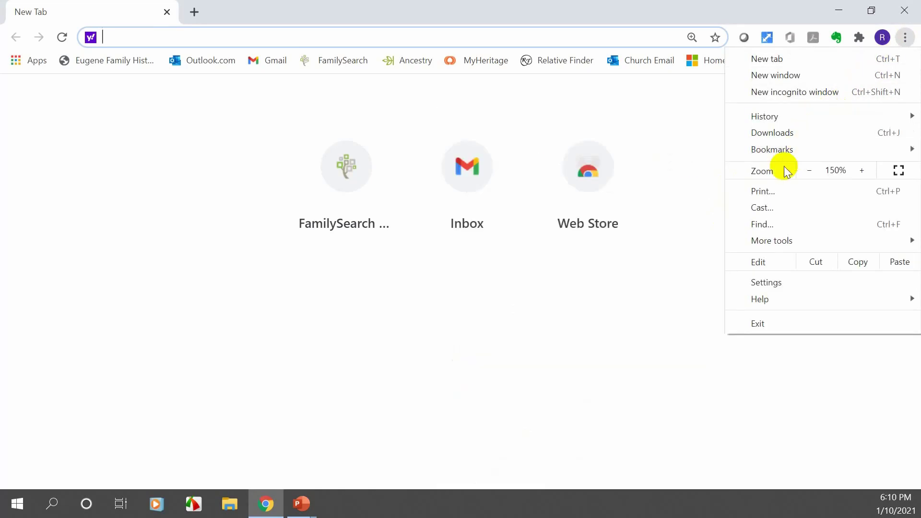
{"action": "mouse_move", "coordinate": [778, 244]}
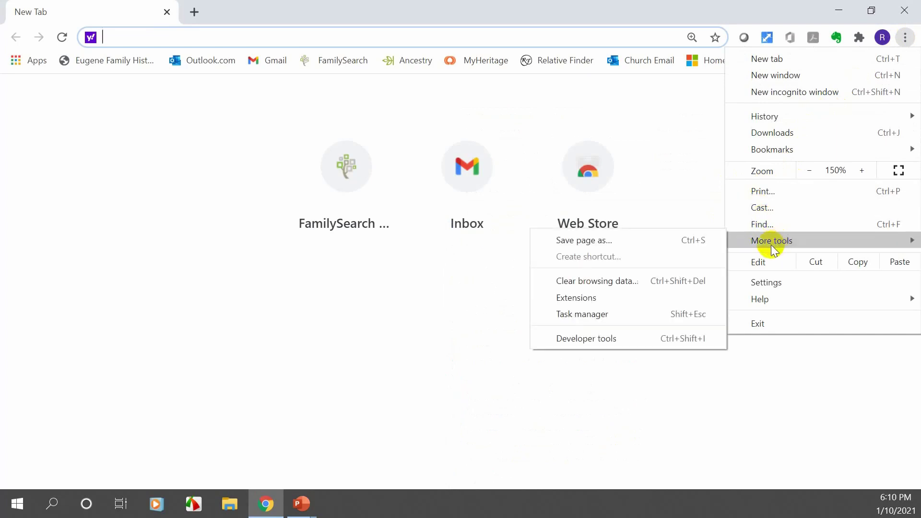
{"action": "left_click", "coordinate": [599, 283]}
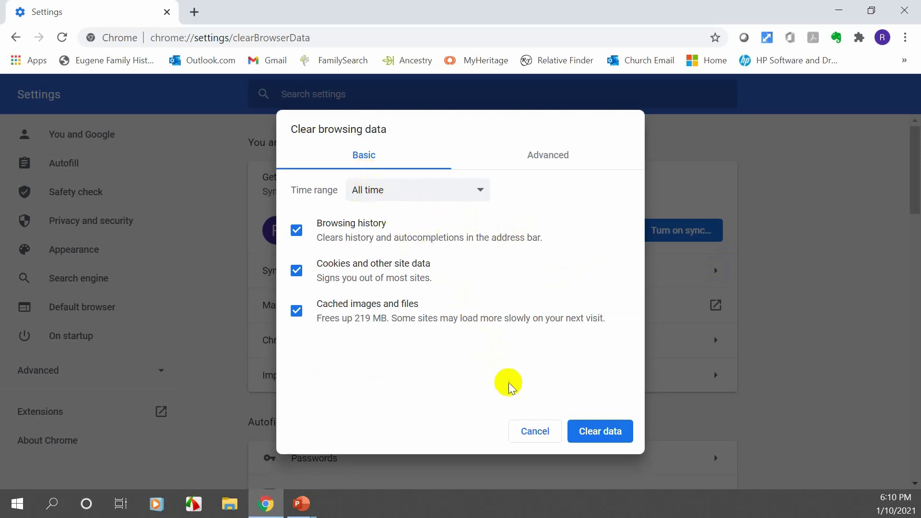
{"action": "left_click", "coordinate": [598, 438]}
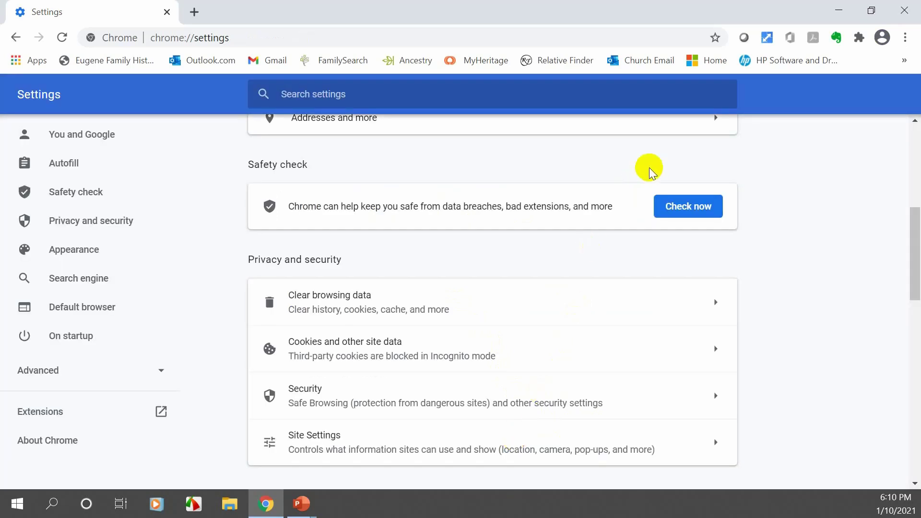
Open the bookmarked FamilySearch site and sign in with the already filled-in account credentials
{"action": "left_click", "coordinate": [340, 60]}
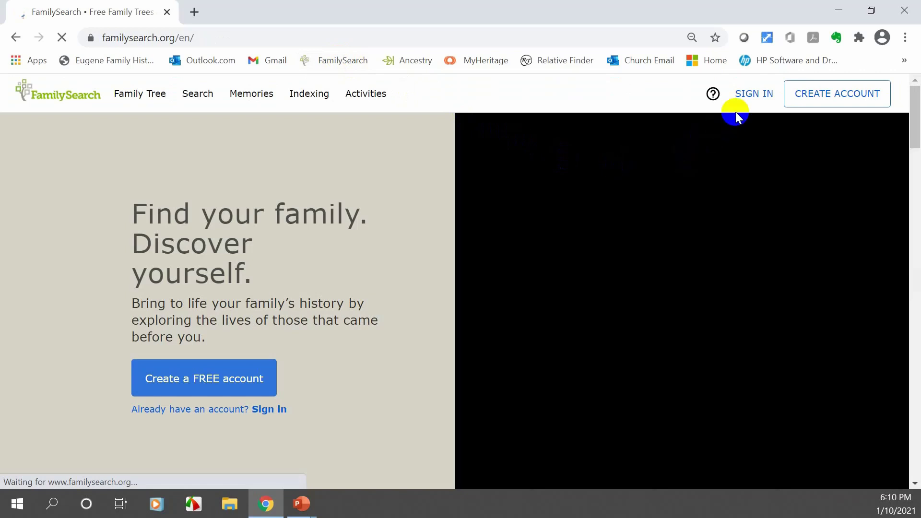
{"action": "left_click", "coordinate": [747, 96]}
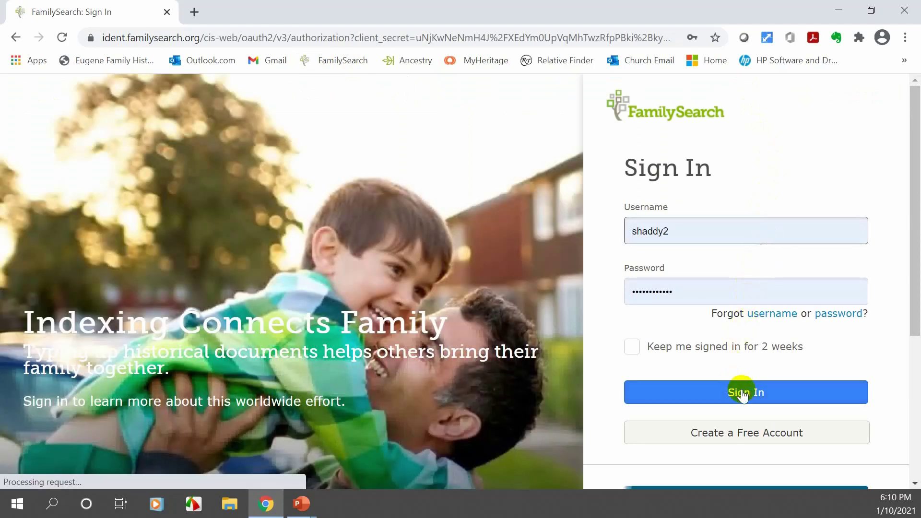
{"action": "left_click", "coordinate": [743, 394]}
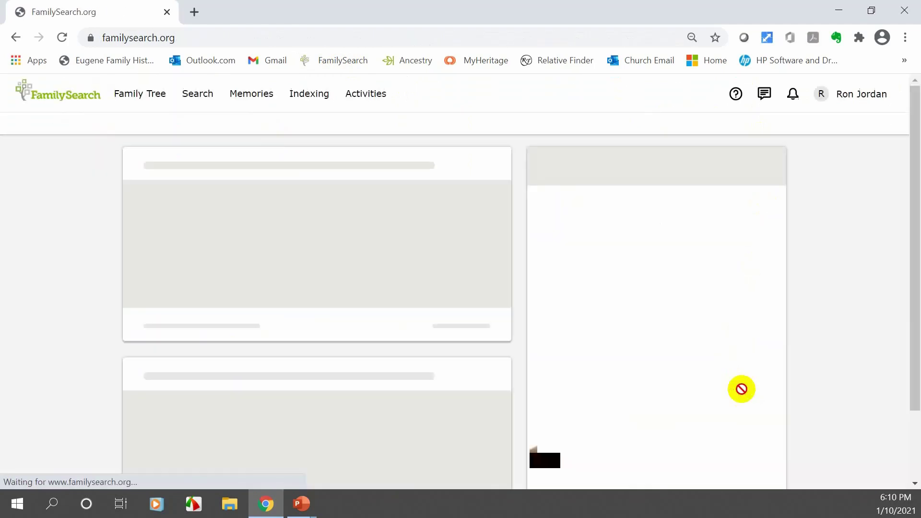
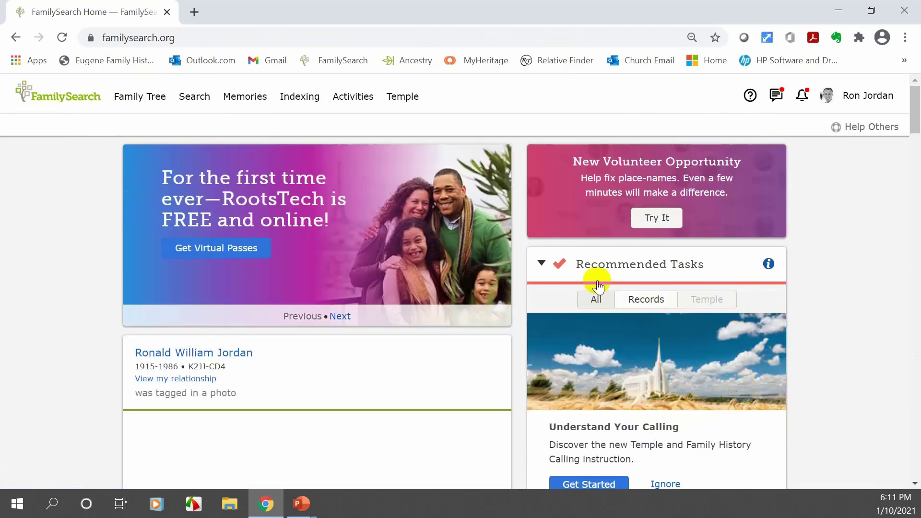
Open the family tree in landscape view and go to the person page of the wife's maternal grandfather
{"action": "left_click", "coordinate": [139, 102]}
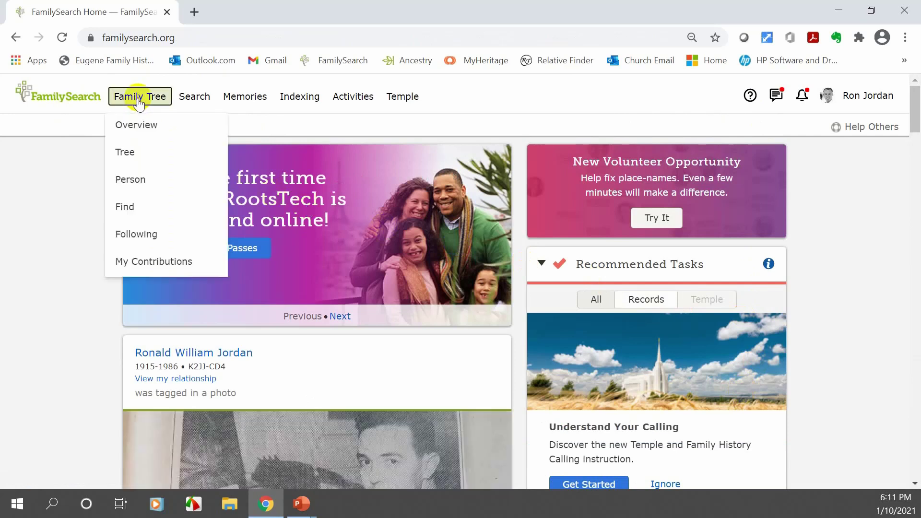
{"action": "left_click", "coordinate": [125, 154]}
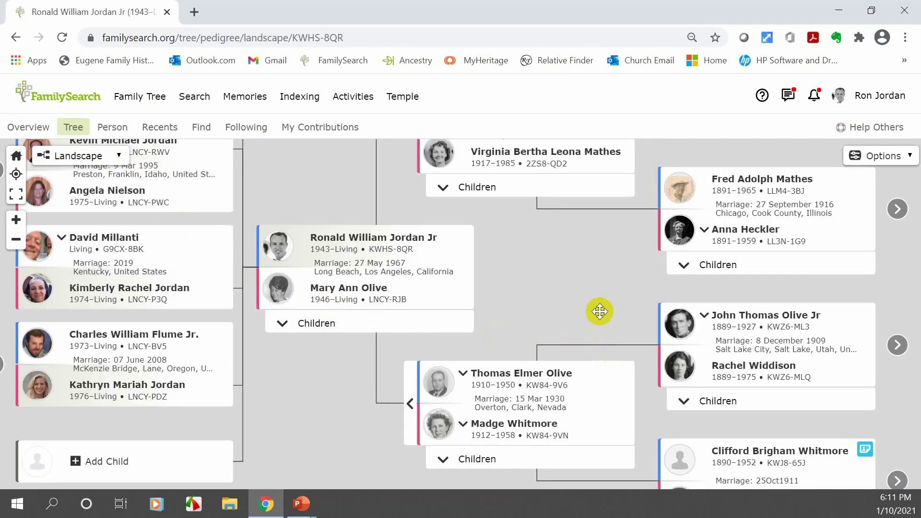
{"action": "left_click_drag", "start_coordinate": [594, 298], "coordinate": [350, 168]}
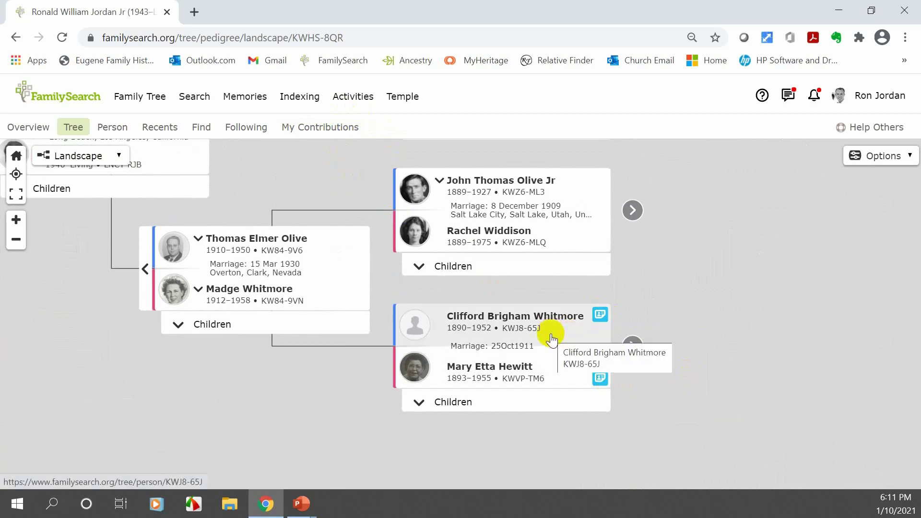
{"action": "left_click", "coordinate": [506, 318]}
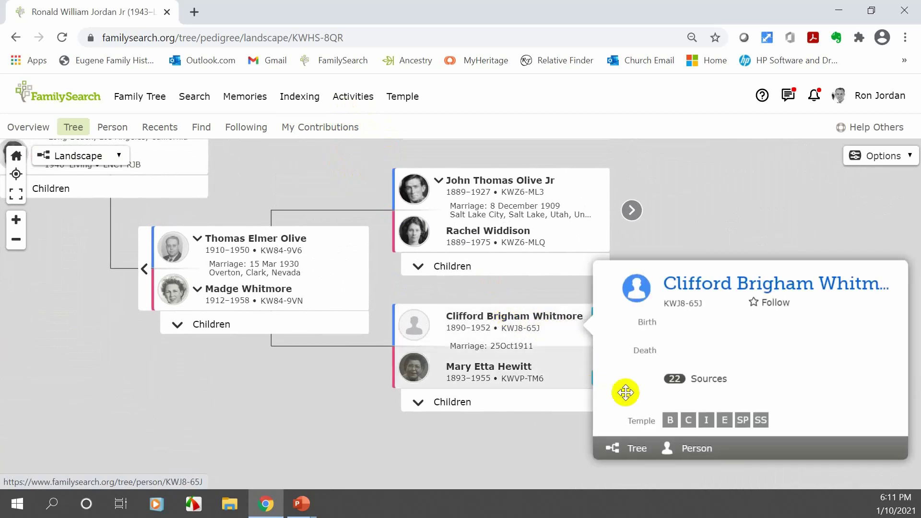
{"action": "left_click", "coordinate": [697, 448]}
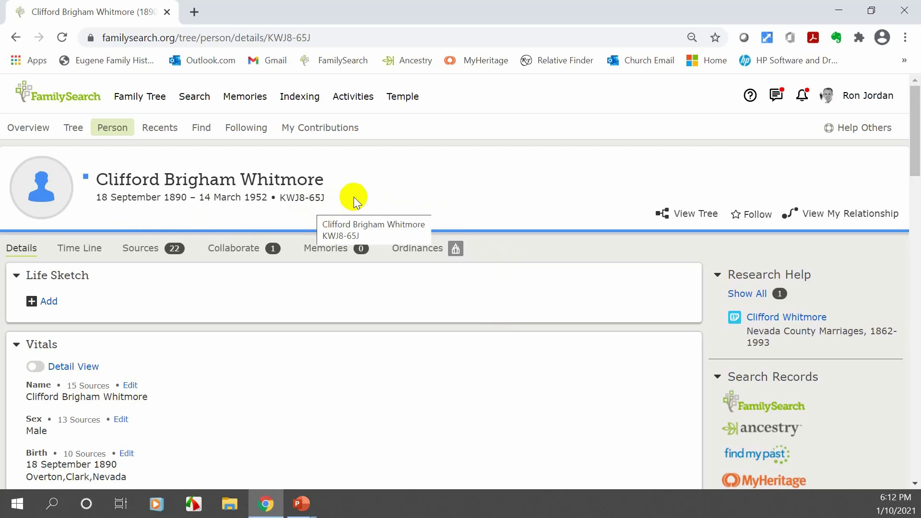
Copy the ancestor's ID shown beside the life dates under the name
{"action": "triple_click", "coordinate": [317, 197]}
{"action": "key", "text": "ctrl+c"}
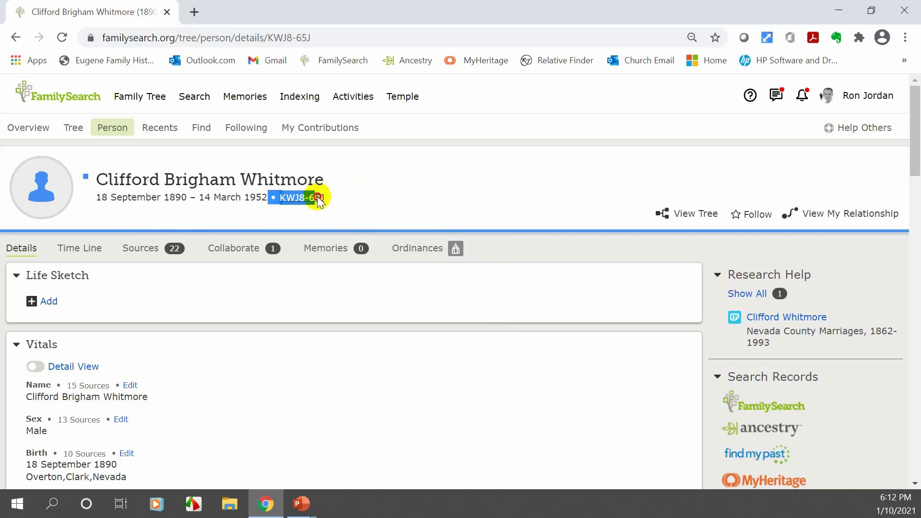
{"action": "left_click", "coordinate": [278, 201]}
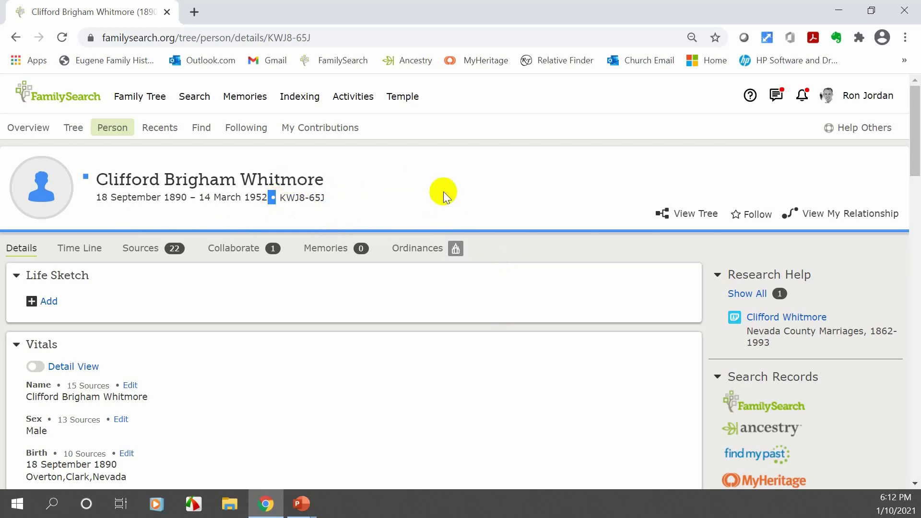
{"action": "left_click", "coordinate": [292, 181]}
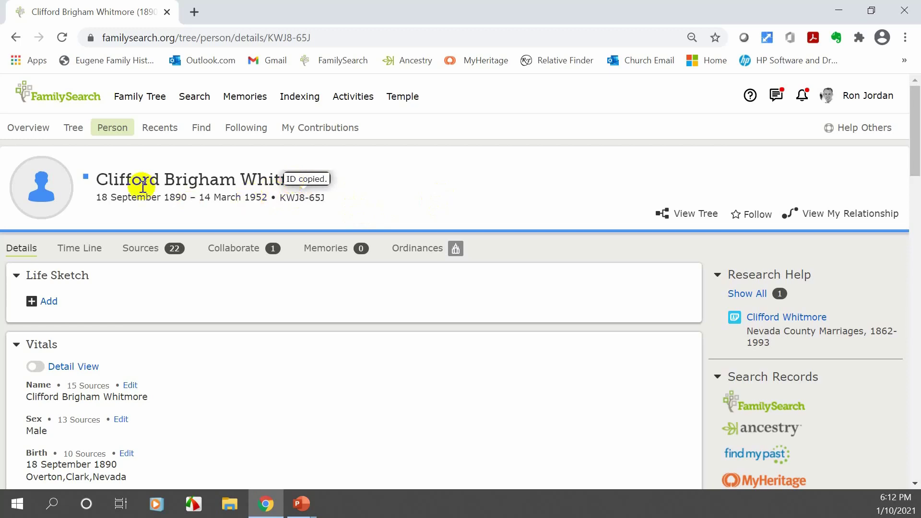
Open the family tree's Find page, reload it, and switch to finding deceased ancestors by ID
{"action": "left_click", "coordinate": [76, 134]}
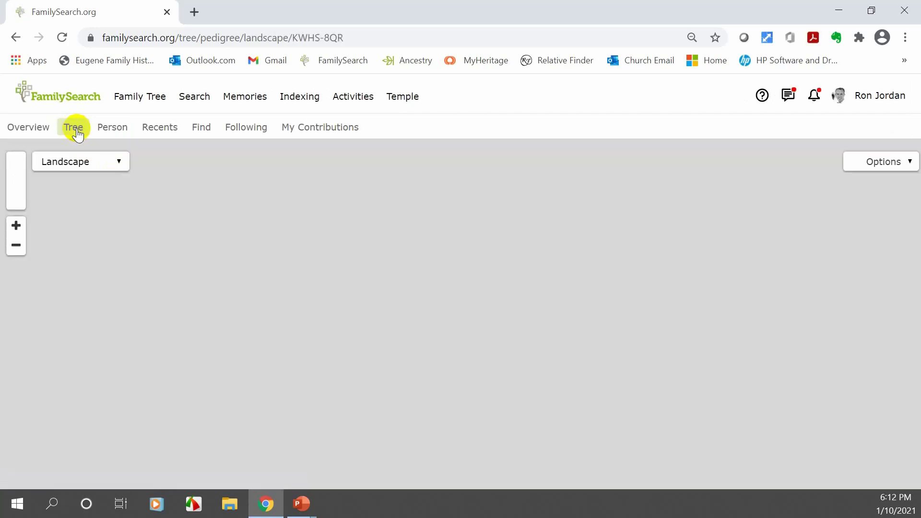
{"action": "left_click", "coordinate": [127, 101]}
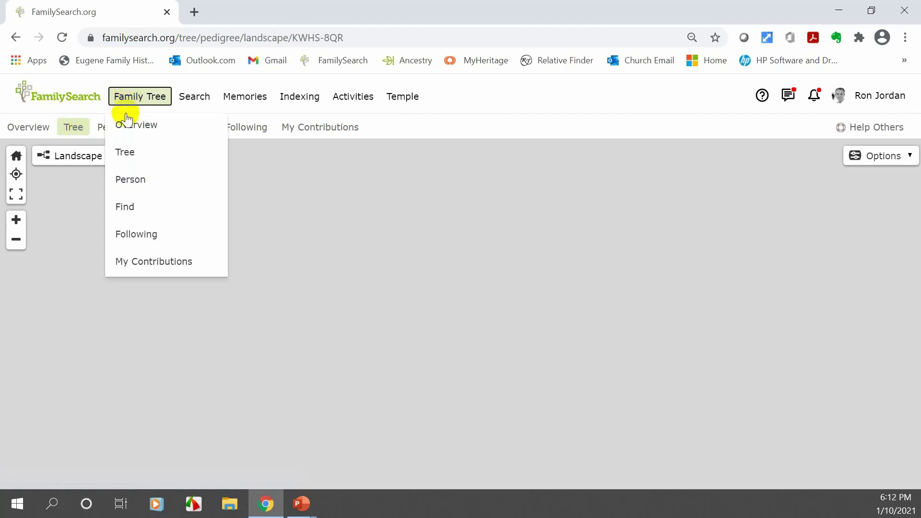
{"action": "left_click", "coordinate": [125, 207]}
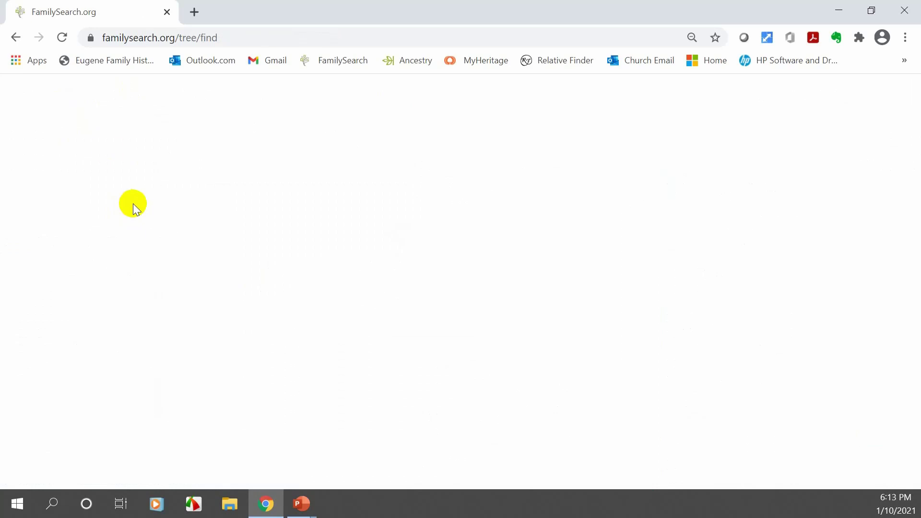
{"action": "left_click", "coordinate": [62, 39]}
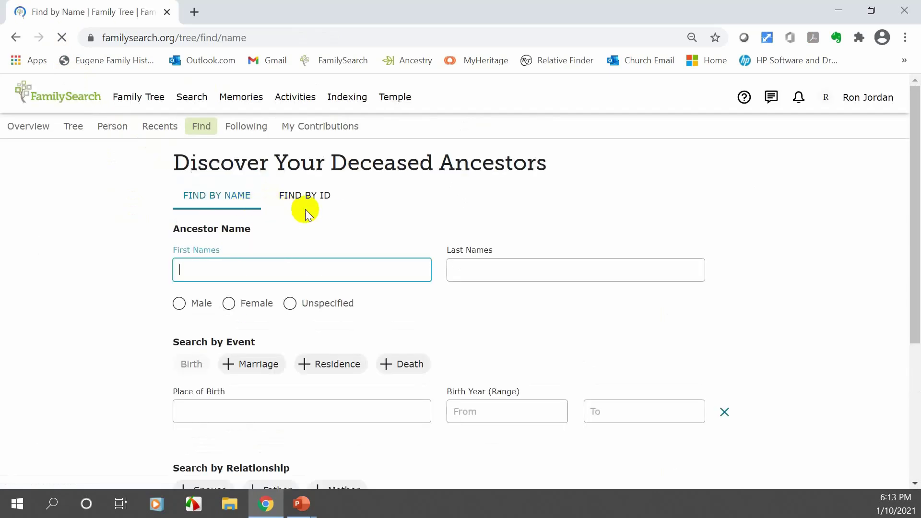
{"action": "left_click", "coordinate": [306, 202]}
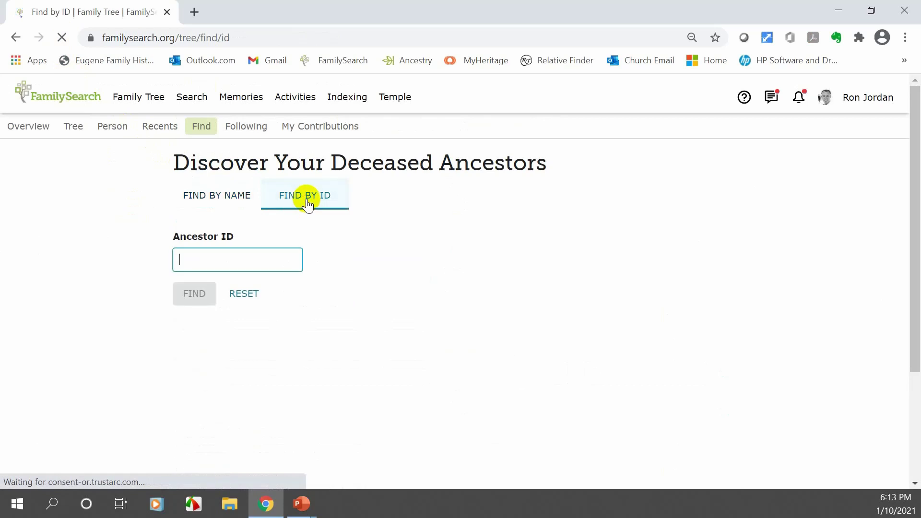
Paste the copied ancestor ID and search the shared family tree for it
{"action": "right_click", "coordinate": [207, 260]}
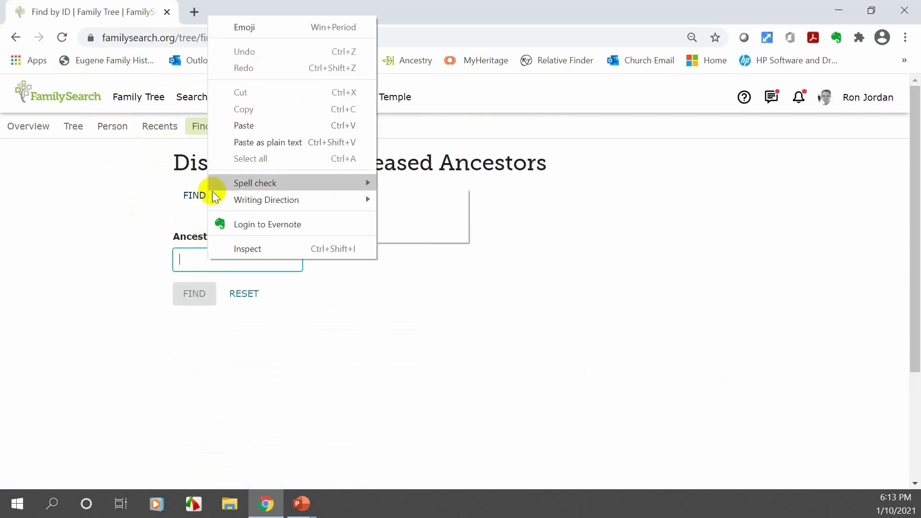
{"action": "left_click", "coordinate": [243, 124]}
{"action": "left_click", "coordinate": [197, 294]}
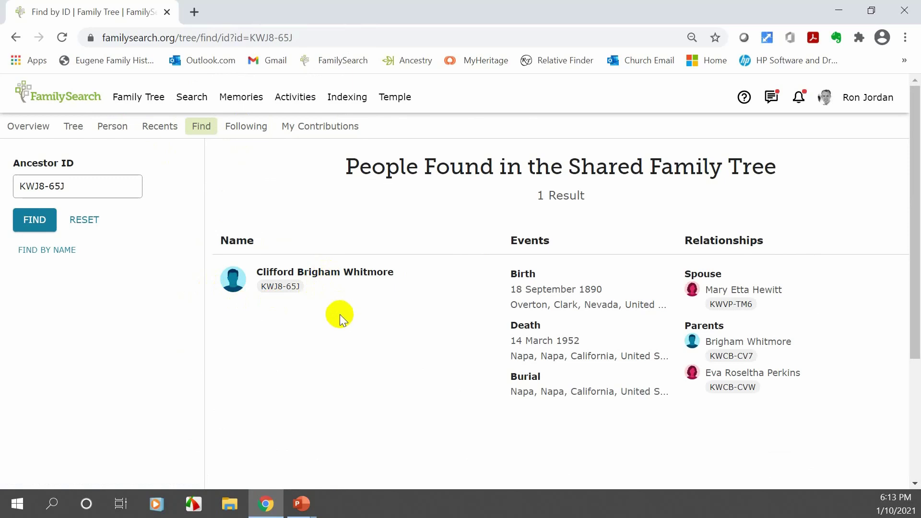
Replace the ancestor ID with LZJW-C31 and run the search again
{"action": "left_click", "coordinate": [76, 186]}
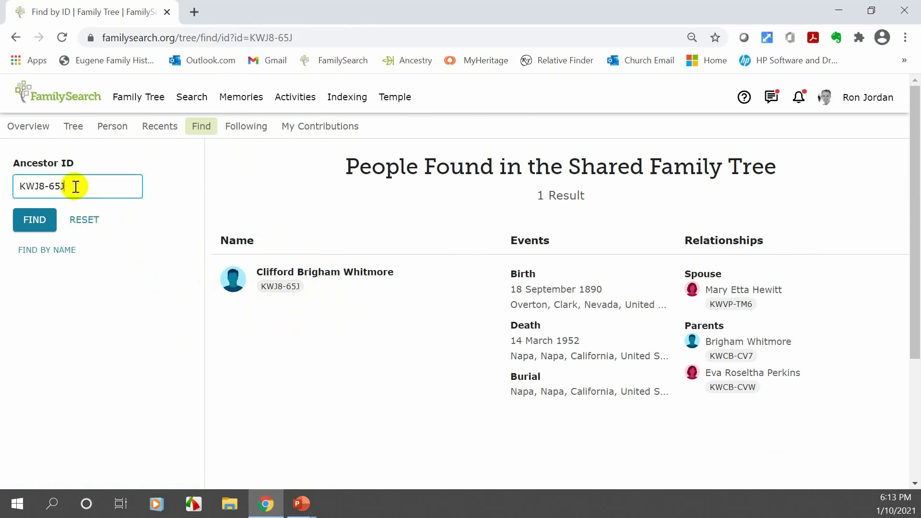
{"action": "key", "text": "BackSpace"}
{"action": "key", "text": "BackSpace"}
{"action": "key", "text": "BackSpace"}
{"action": "key", "text": "BackSpace"}
{"action": "key", "text": "BackSpace"}
{"action": "key", "text": "BackSpace"}
{"action": "key", "text": "BackSpace"}
{"action": "key", "text": "BackSpace"}
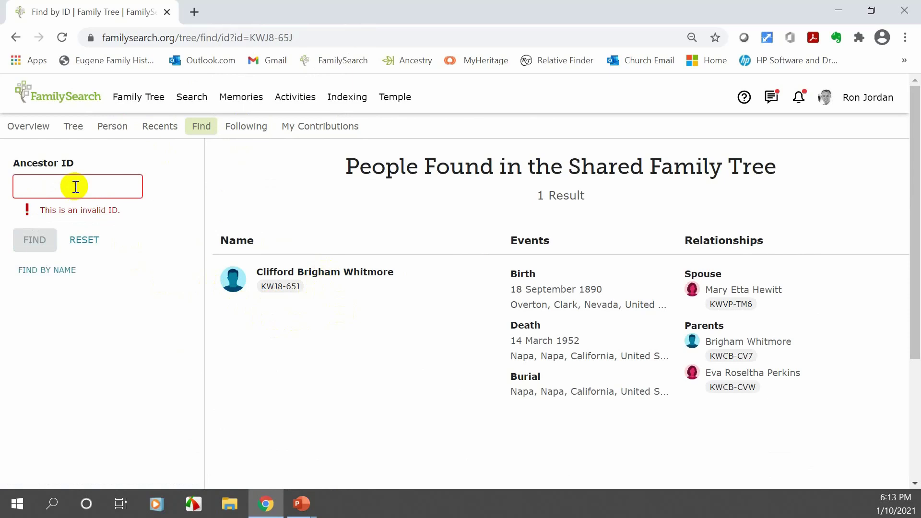
{"action": "type", "text": "LZJW-C31"}
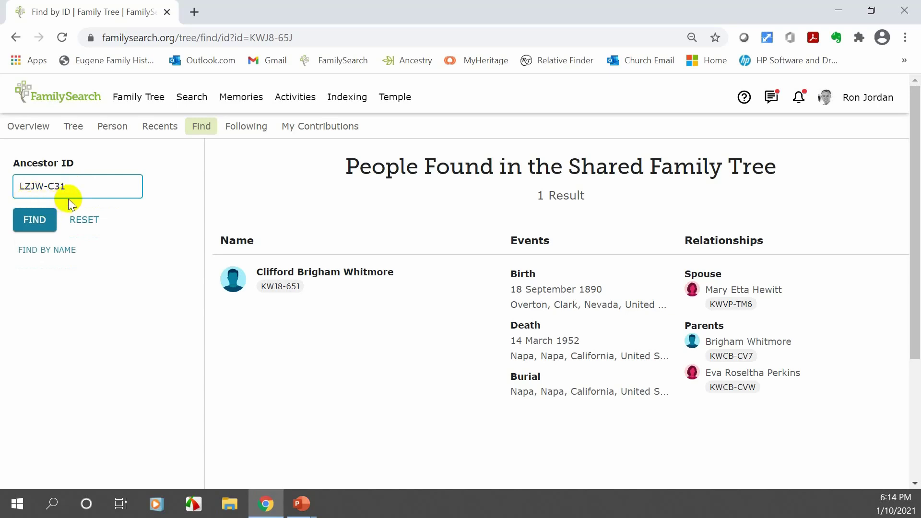
{"action": "left_click", "coordinate": [36, 222]}
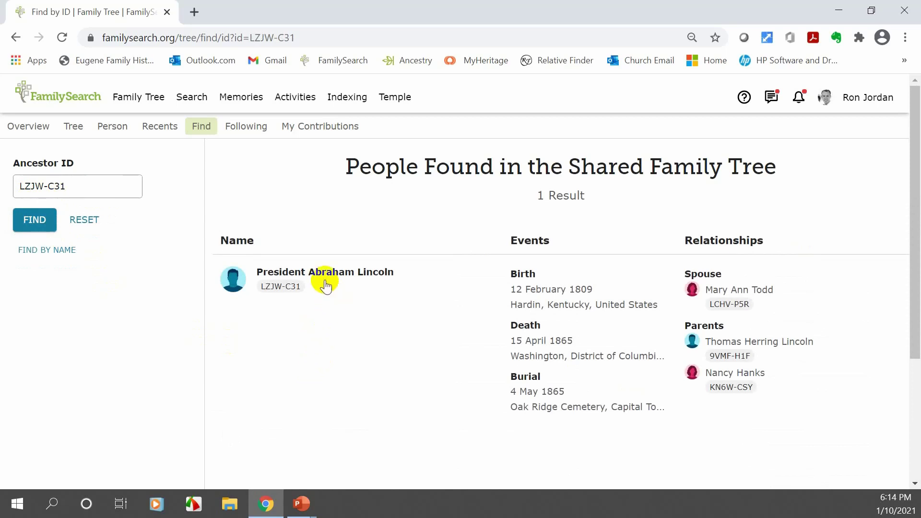
Preview the summary card of President Abraham Lincoln in the search result and open his person page
{"action": "mouse_move", "coordinate": [330, 276]}
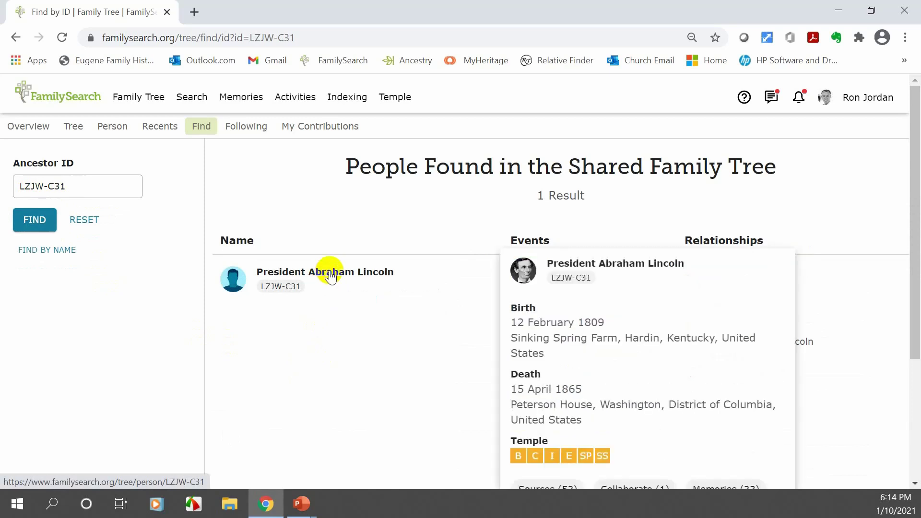
{"action": "scroll", "coordinate": [330, 277], "scroll_direction": "down", "scroll_amount": 1}
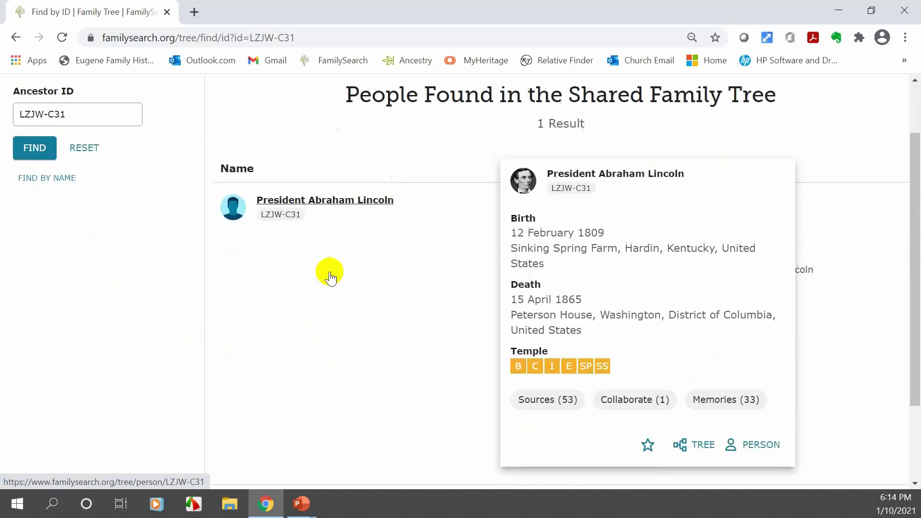
{"action": "scroll", "coordinate": [328, 274], "scroll_direction": "down", "scroll_amount": 1}
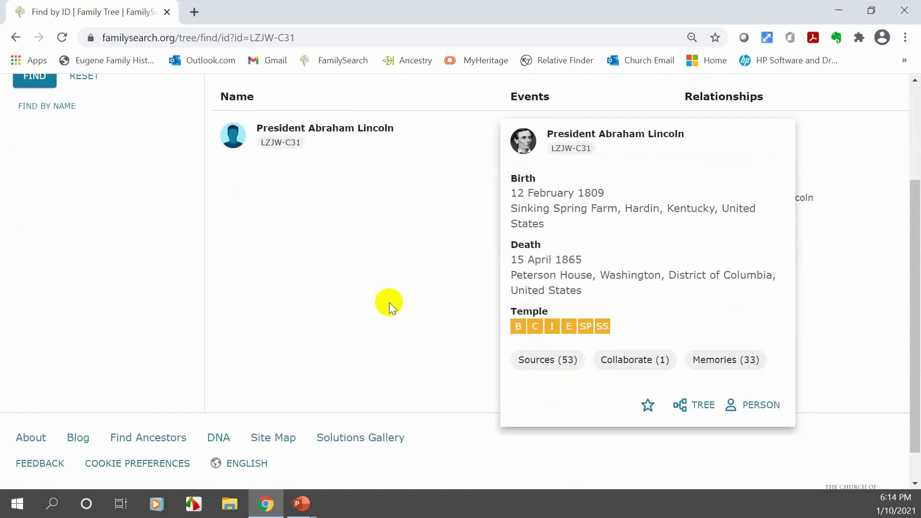
{"action": "left_click", "coordinate": [756, 408]}
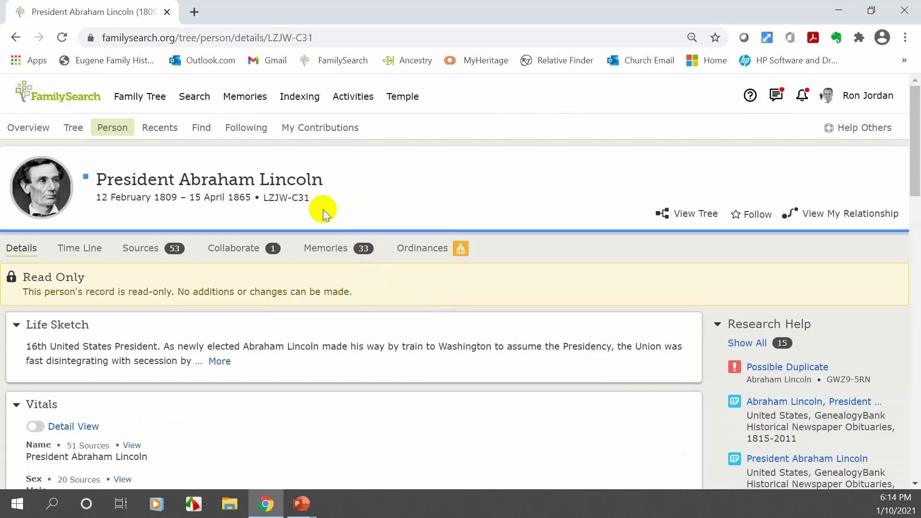
View the relationship chart to President Abraham Lincoln and trace both lines up to the common ancestor
{"action": "left_click", "coordinate": [821, 218]}
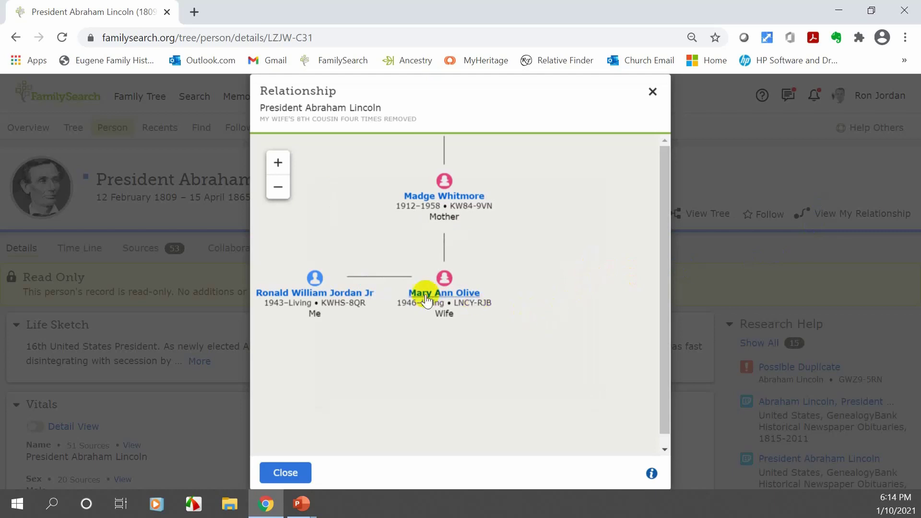
{"action": "mouse_move", "coordinate": [498, 198]}
{"action": "left_mouse_down"}
{"action": "mouse_move", "coordinate": [495, 309]}
{"action": "mouse_move", "coordinate": [479, 384]}
{"action": "left_mouse_up"}
{"action": "left_click_drag", "start_coordinate": [487, 247], "coordinate": [436, 372]}
{"action": "left_click_drag", "start_coordinate": [471, 188], "coordinate": [455, 284]}
{"action": "mouse_move", "coordinate": [485, 198]}
{"action": "left_mouse_down"}
{"action": "mouse_move", "coordinate": [496, 352]}
{"action": "mouse_move", "coordinate": [477, 362]}
{"action": "left_mouse_up"}
{"action": "left_click_drag", "start_coordinate": [471, 195], "coordinate": [465, 378]}
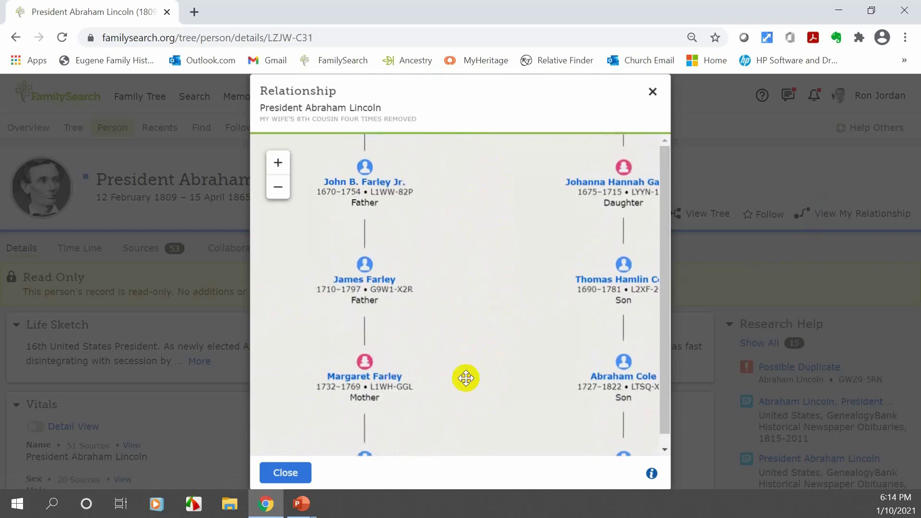
{"action": "left_click_drag", "start_coordinate": [485, 235], "coordinate": [484, 433]}
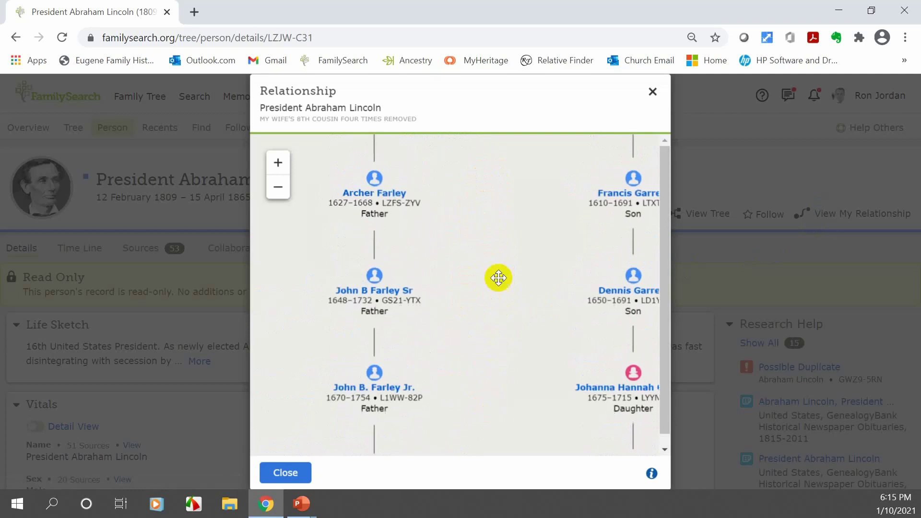
{"action": "left_click_drag", "start_coordinate": [492, 281], "coordinate": [485, 352]}
{"action": "left_click_drag", "start_coordinate": [473, 239], "coordinate": [471, 385]}
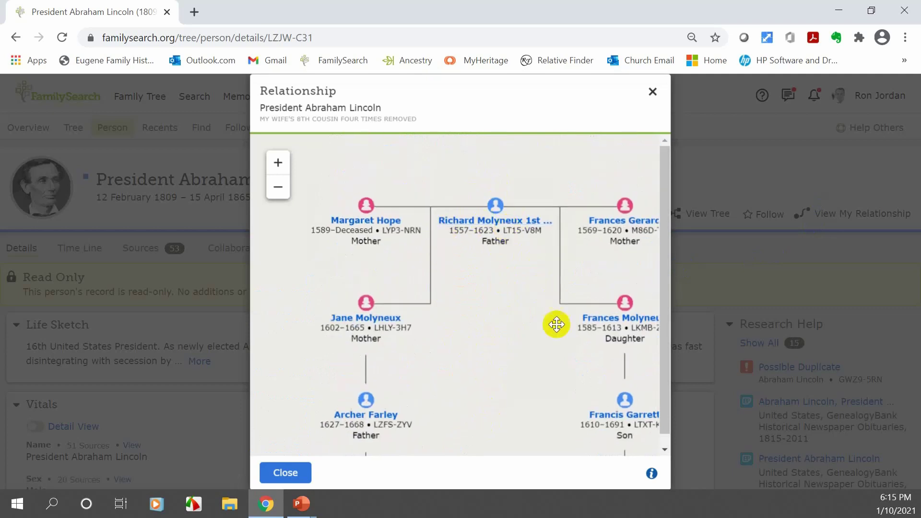
Trace the relationship chart from the common ancestors back down to President Abraham Lincoln, and close the chart
{"action": "left_click_drag", "start_coordinate": [551, 384], "coordinate": [489, 248]}
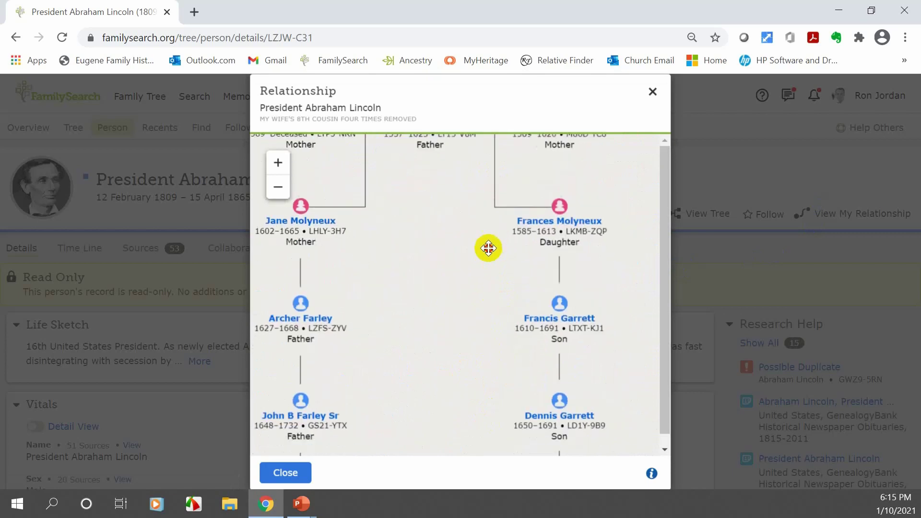
{"action": "left_click_drag", "start_coordinate": [498, 438], "coordinate": [518, 228]}
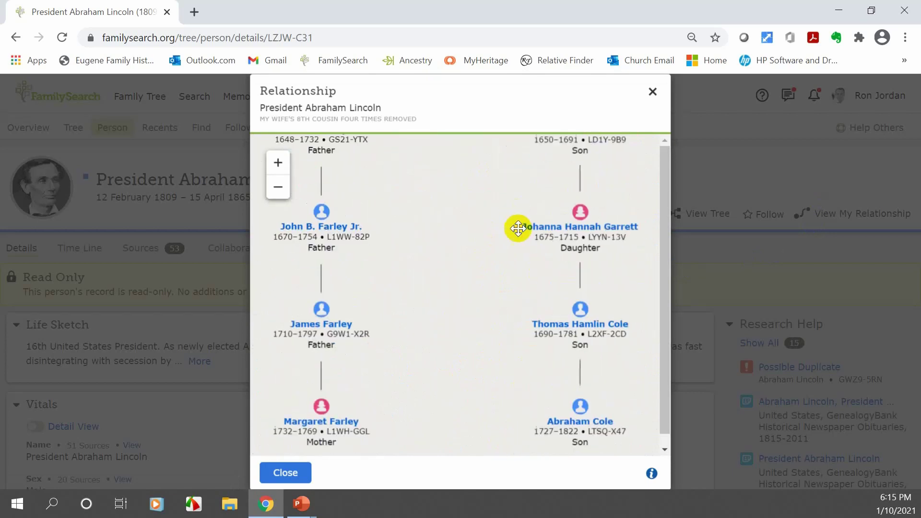
{"action": "left_click_drag", "start_coordinate": [457, 409], "coordinate": [483, 220]}
{"action": "left_click_drag", "start_coordinate": [498, 402], "coordinate": [427, 209]}
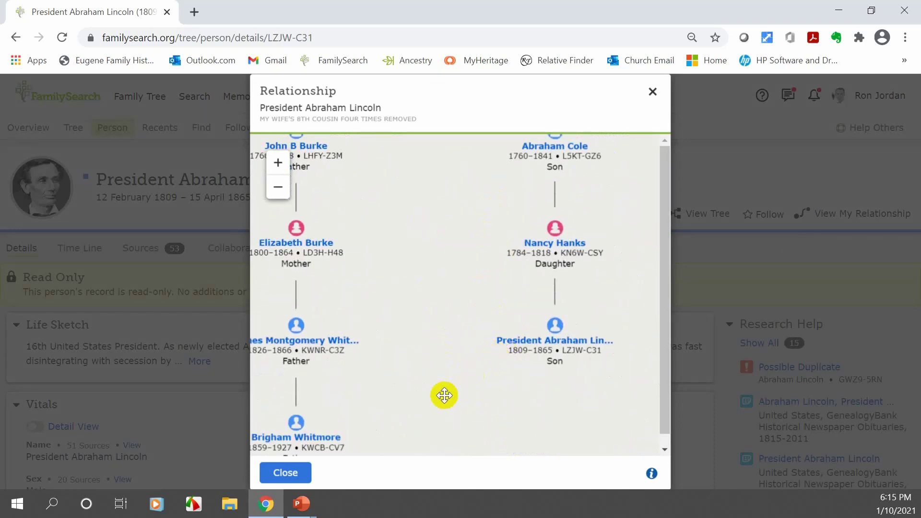
{"action": "left_click", "coordinate": [286, 474]}
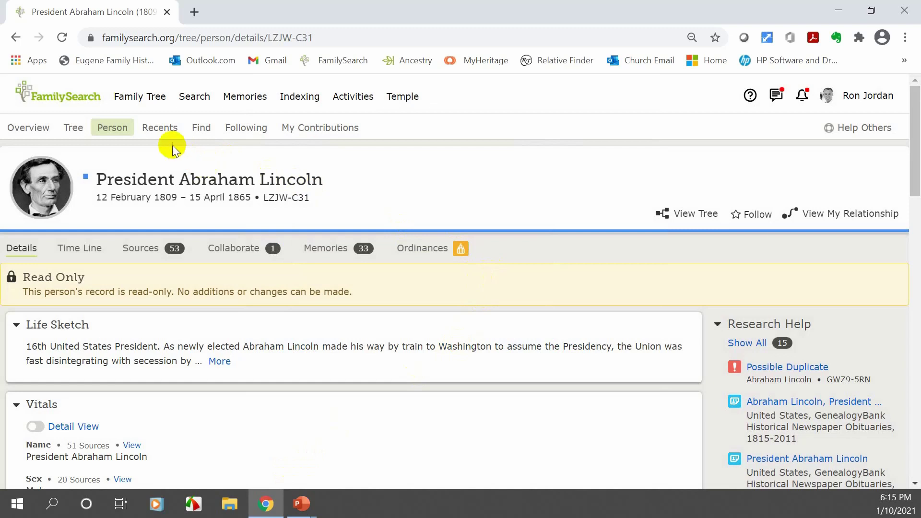
Open the ancestor listed just below President Abraham Lincoln among the recent people and start following him
{"action": "left_click", "coordinate": [153, 131]}
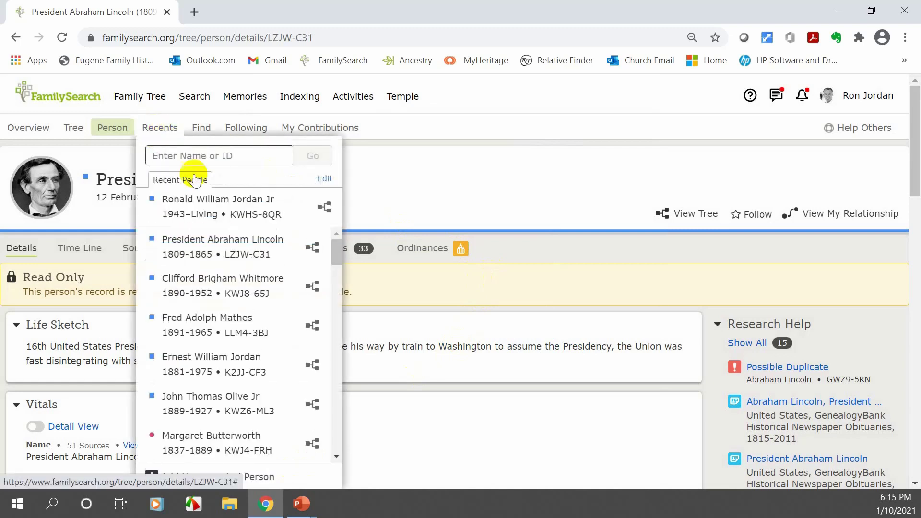
{"action": "left_click", "coordinate": [214, 280]}
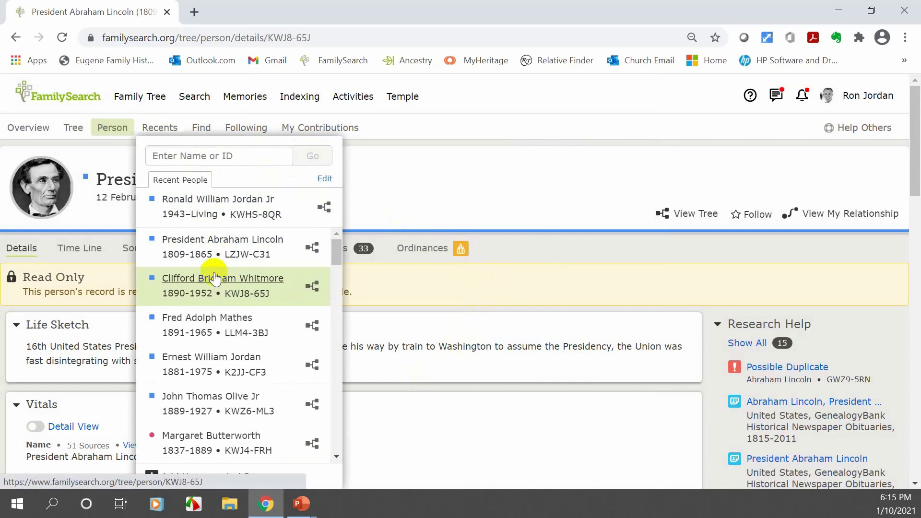
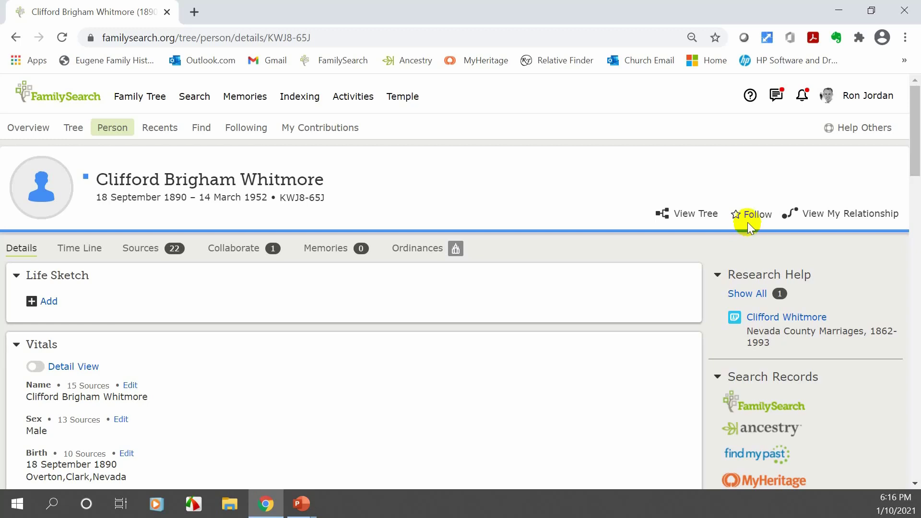
{"action": "left_click", "coordinate": [751, 216]}
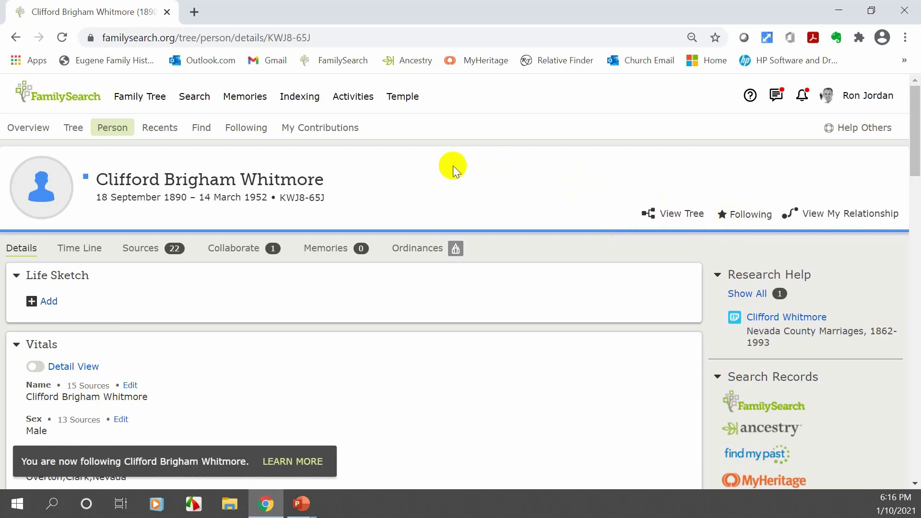
Open the list of followed people and look through their names and recorded changes
{"action": "left_click", "coordinate": [246, 133]}
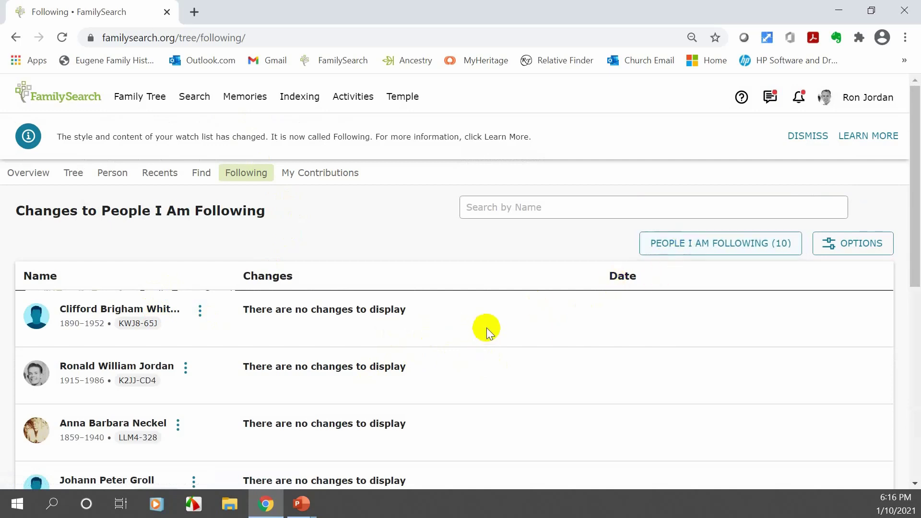
{"action": "scroll", "coordinate": [486, 331], "scroll_direction": "down", "scroll_amount": 3}
{"action": "scroll", "coordinate": [486, 327], "scroll_direction": "down", "scroll_amount": 1}
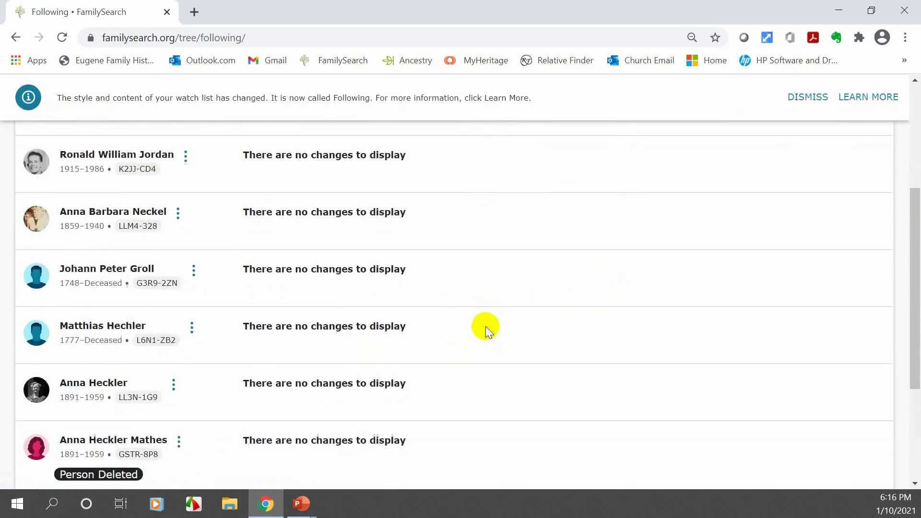
{"action": "scroll", "coordinate": [490, 331], "scroll_direction": "up", "scroll_amount": 5}
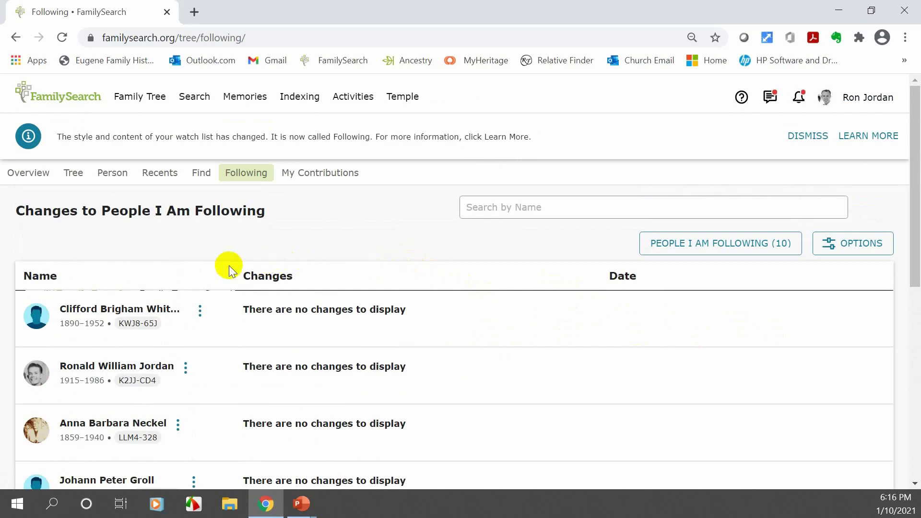
Show the label and unfollow options for the first followed ancestor, preview his summary card and open his person page
{"action": "left_click", "coordinate": [200, 314]}
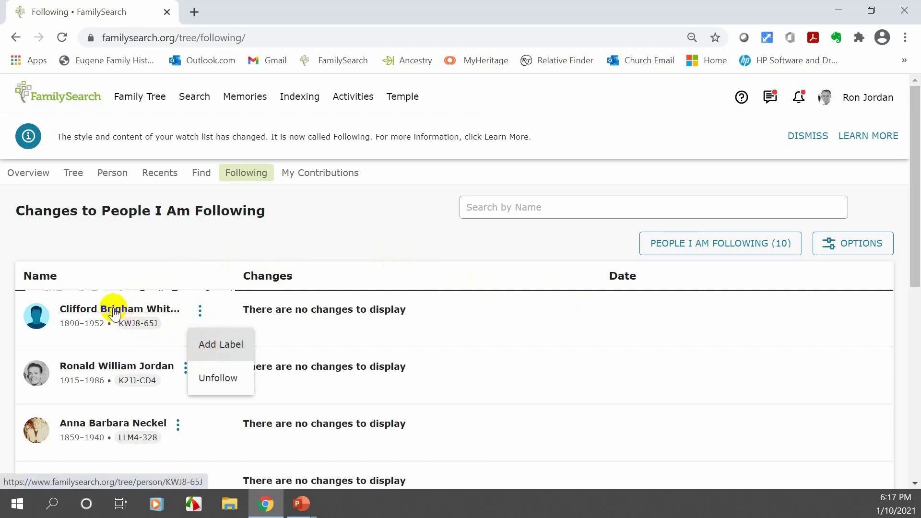
{"action": "mouse_move", "coordinate": [108, 315]}
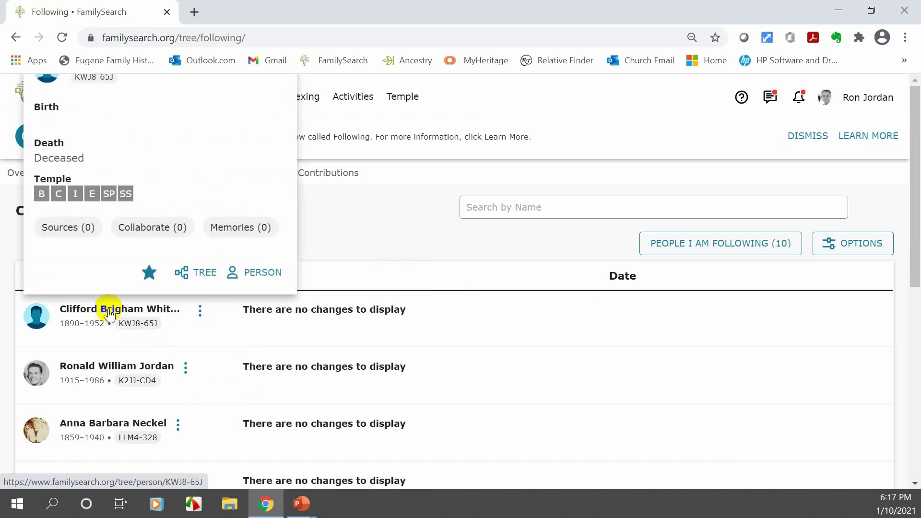
{"action": "left_click", "coordinate": [268, 275]}
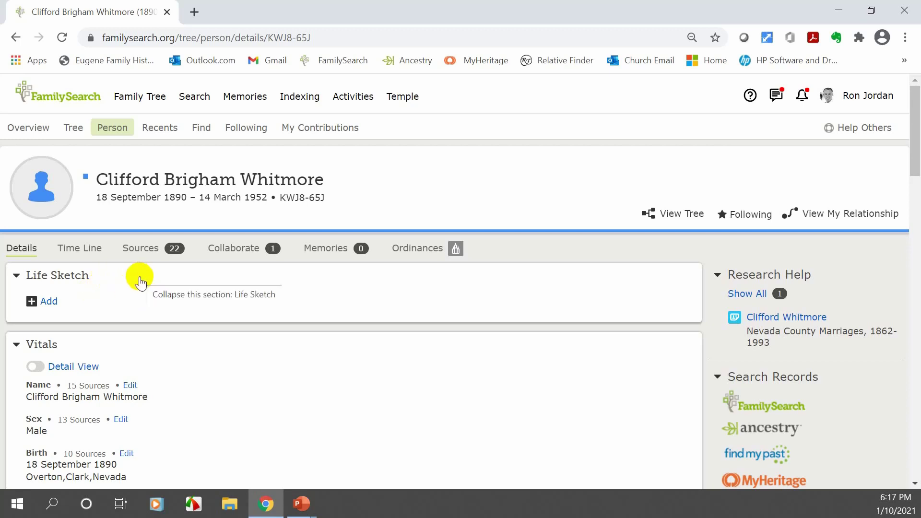
Review the ancestor's vitals, open the name entry for editing and close it without making changes
{"action": "scroll", "coordinate": [137, 278], "scroll_direction": "down", "scroll_amount": 1}
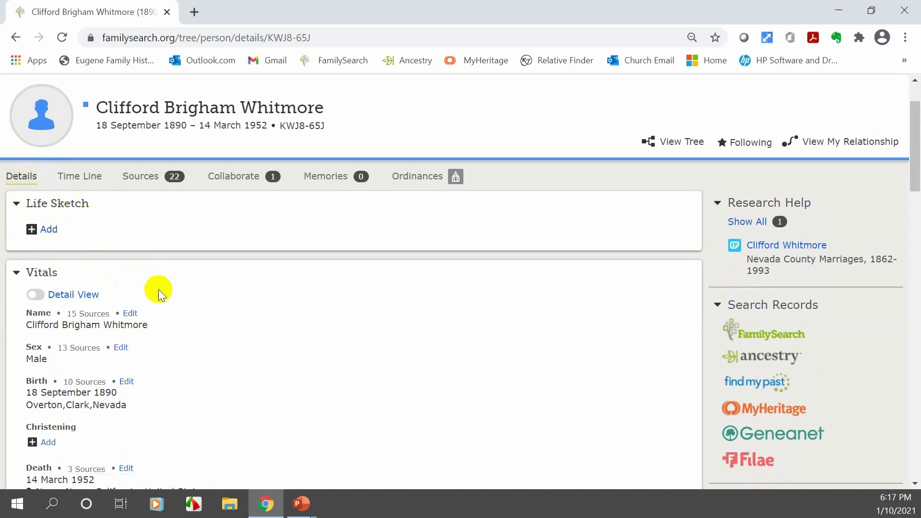
{"action": "scroll", "coordinate": [175, 318], "scroll_direction": "down", "scroll_amount": 1}
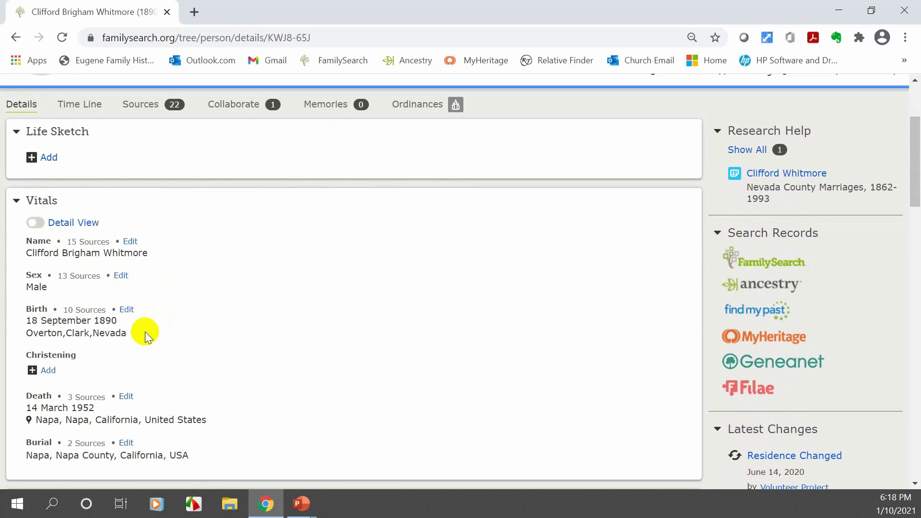
{"action": "scroll", "coordinate": [212, 327], "scroll_direction": "down", "scroll_amount": 1}
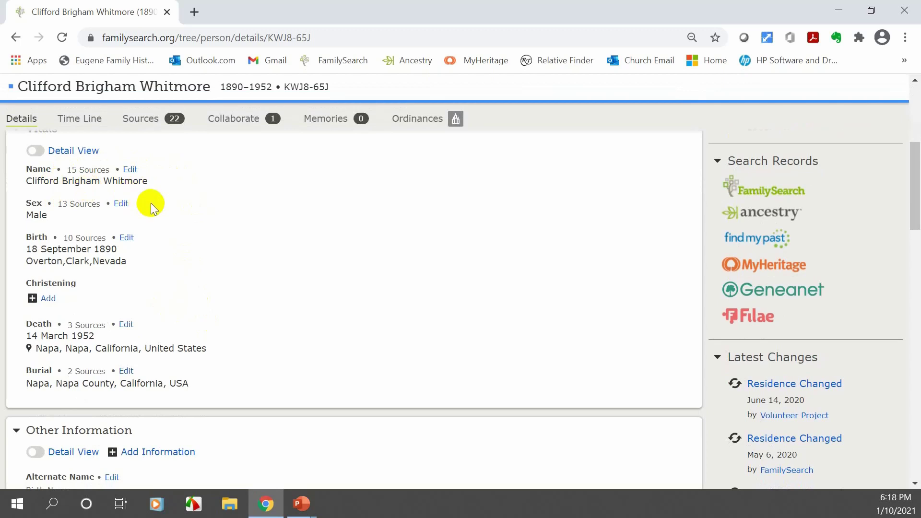
{"action": "left_click", "coordinate": [130, 170]}
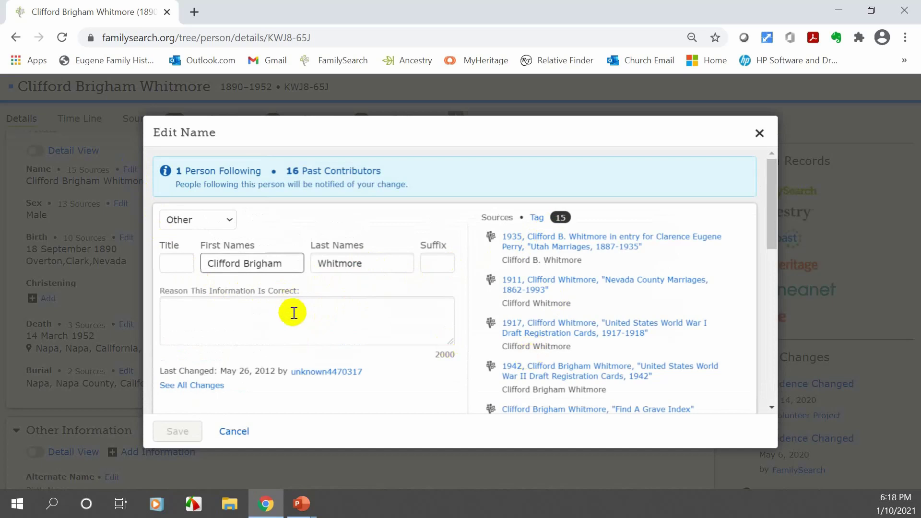
{"action": "left_click", "coordinate": [761, 134]}
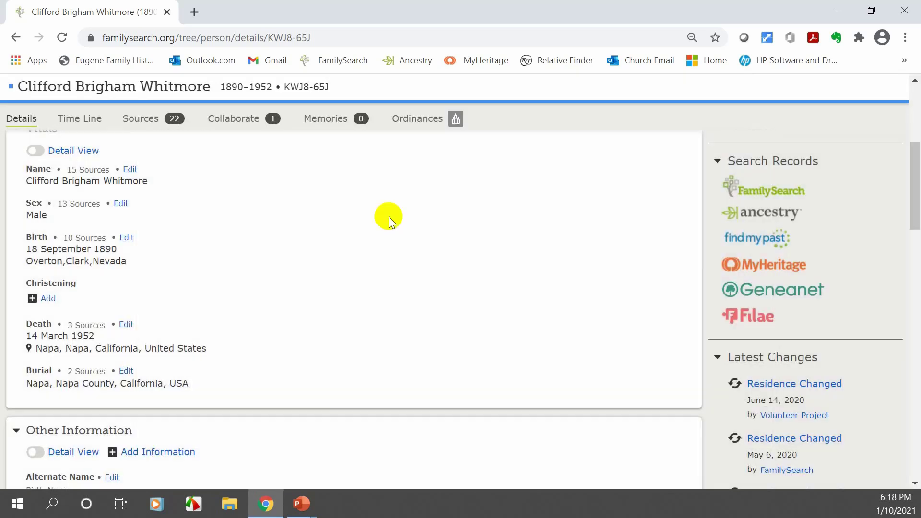
Review the ancestor's Other Information section and the alternate name and event types that can be added to it
{"action": "scroll", "coordinate": [227, 228], "scroll_direction": "down", "scroll_amount": 1}
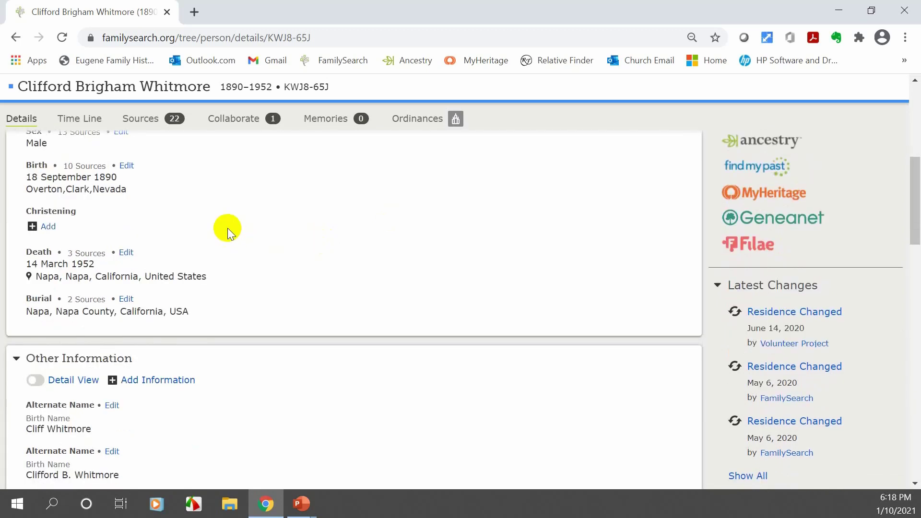
{"action": "scroll", "coordinate": [227, 228], "scroll_direction": "down", "scroll_amount": 1}
{"action": "scroll", "coordinate": [228, 229], "scroll_direction": "down", "scroll_amount": 1}
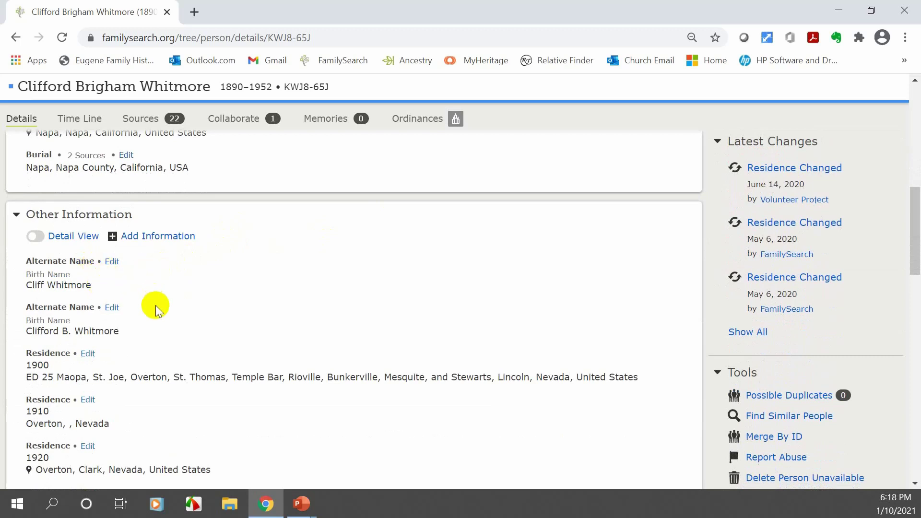
{"action": "scroll", "coordinate": [173, 335], "scroll_direction": "down", "scroll_amount": 2}
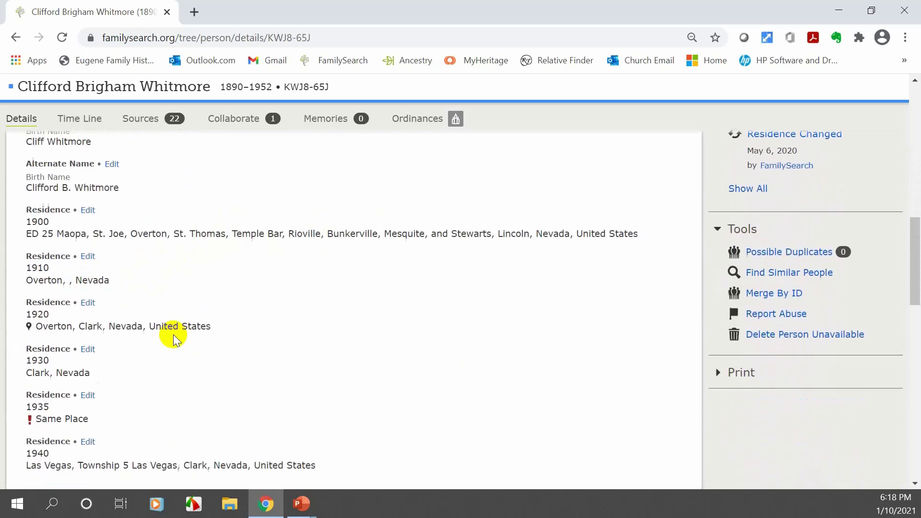
{"action": "scroll", "coordinate": [173, 335], "scroll_direction": "up", "scroll_amount": 1}
{"action": "scroll", "coordinate": [173, 332], "scroll_direction": "up", "scroll_amount": 2}
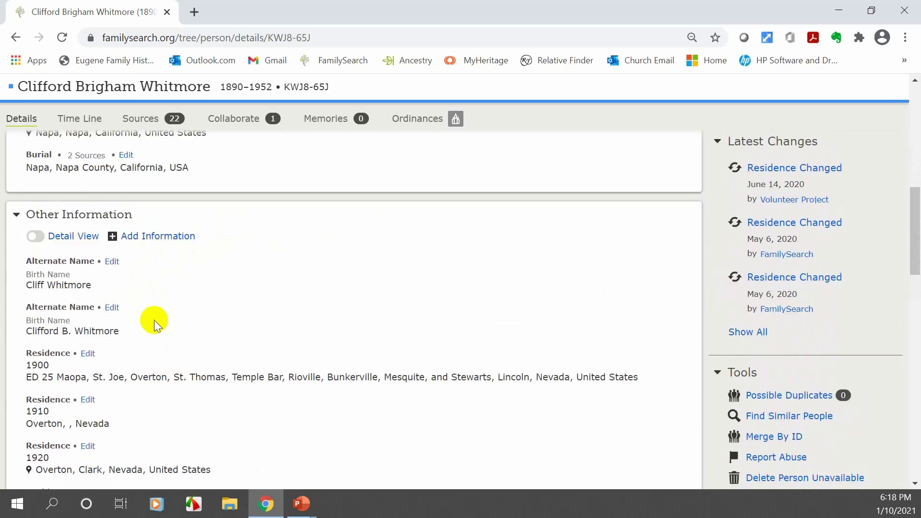
{"action": "left_click", "coordinate": [157, 236]}
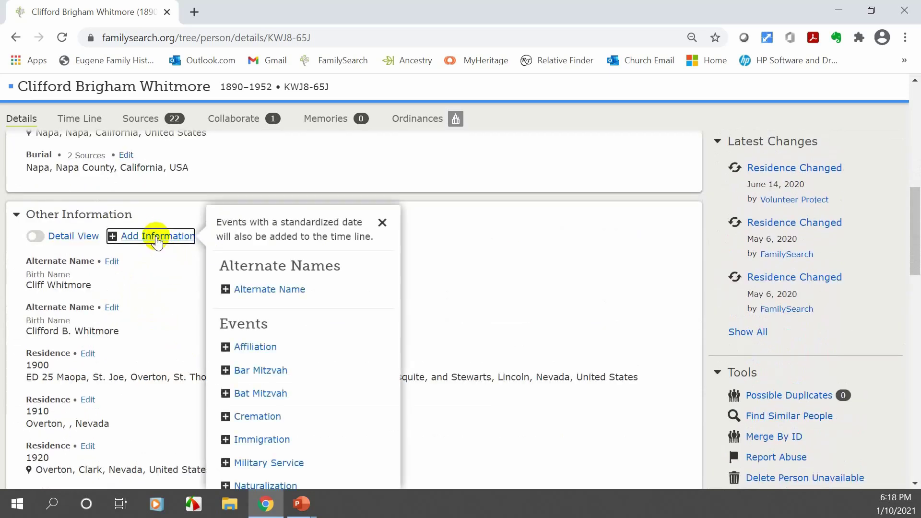
{"action": "scroll", "coordinate": [157, 236], "scroll_direction": "down", "scroll_amount": 3}
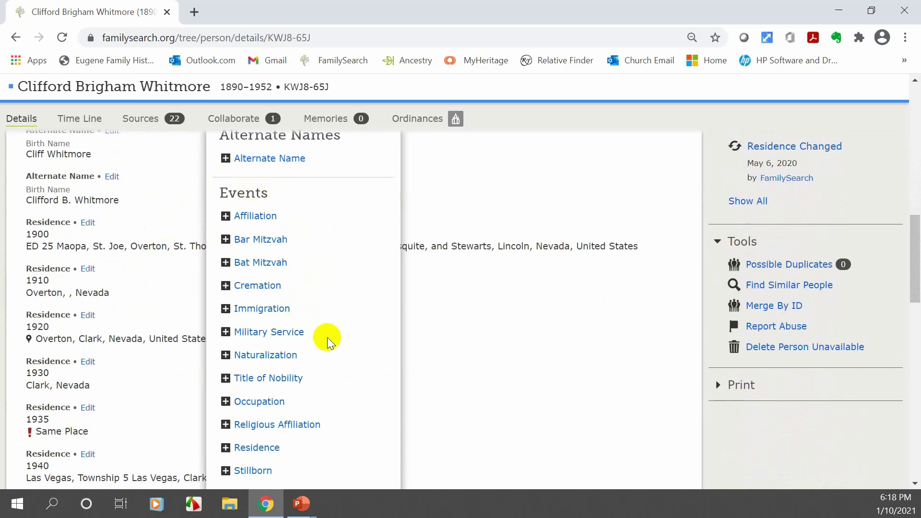
{"action": "scroll", "coordinate": [147, 205], "scroll_direction": "down", "scroll_amount": 2}
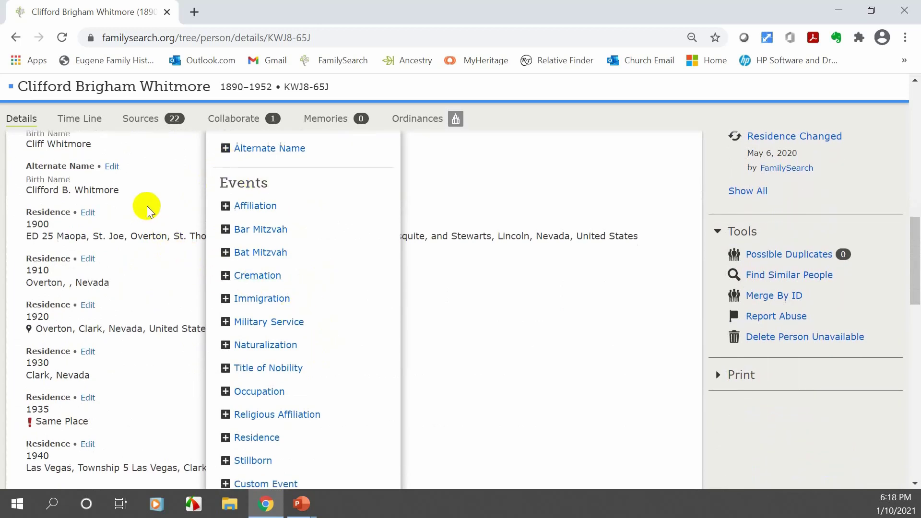
{"action": "left_click", "coordinate": [149, 209]}
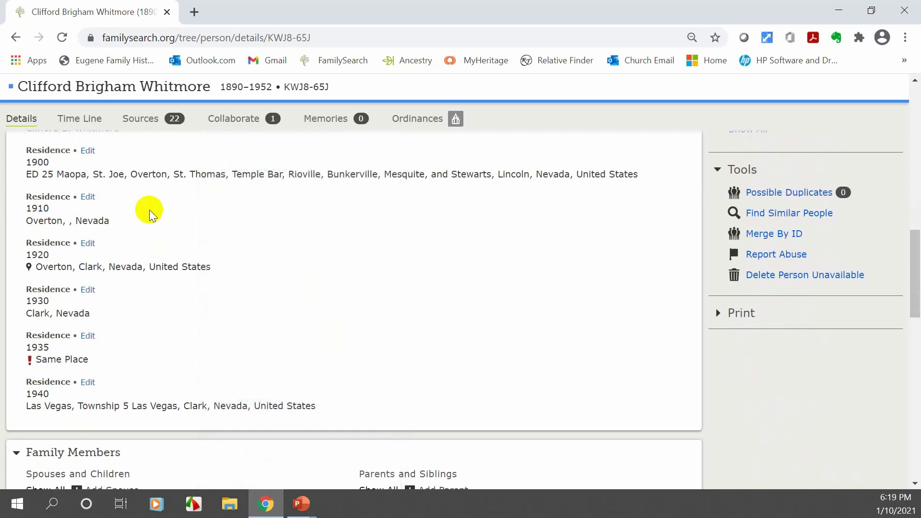
Examine the ancestor's recorded residences and his family members, including spouse, children, parents and siblings, and return to the page's Research Help section
{"action": "scroll", "coordinate": [149, 209], "scroll_direction": "up", "scroll_amount": 2}
{"action": "scroll", "coordinate": [148, 209], "scroll_direction": "up", "scroll_amount": 1}
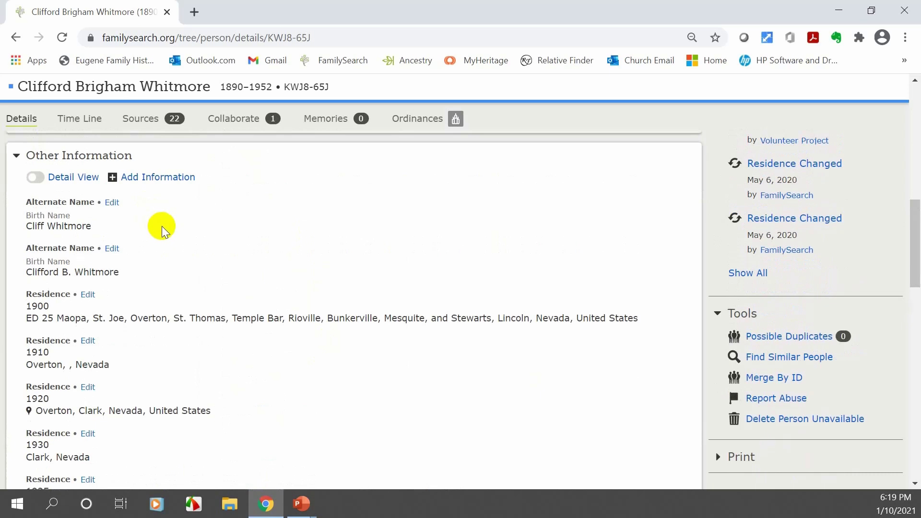
{"action": "scroll", "coordinate": [163, 231], "scroll_direction": "down", "scroll_amount": 1}
{"action": "scroll", "coordinate": [163, 237], "scroll_direction": "down", "scroll_amount": 1}
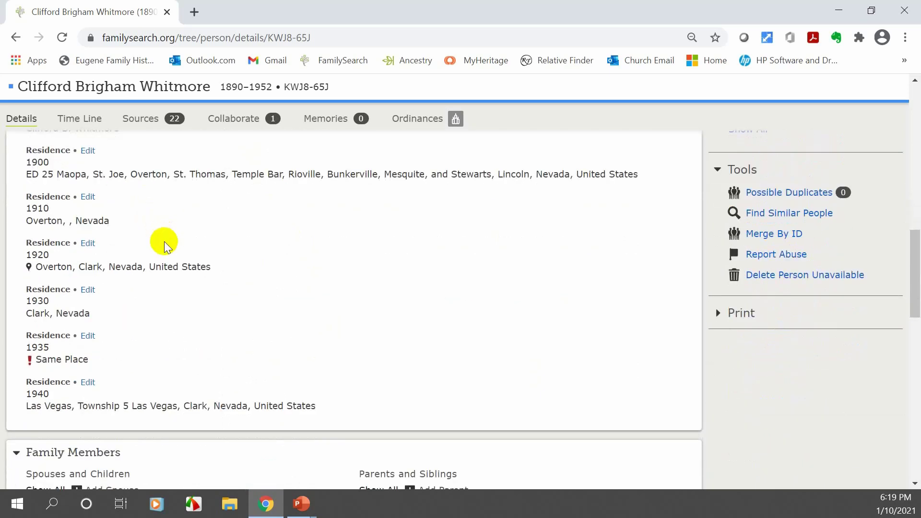
{"action": "scroll", "coordinate": [164, 246], "scroll_direction": "down", "scroll_amount": 1}
{"action": "scroll", "coordinate": [165, 246], "scroll_direction": "down", "scroll_amount": 1}
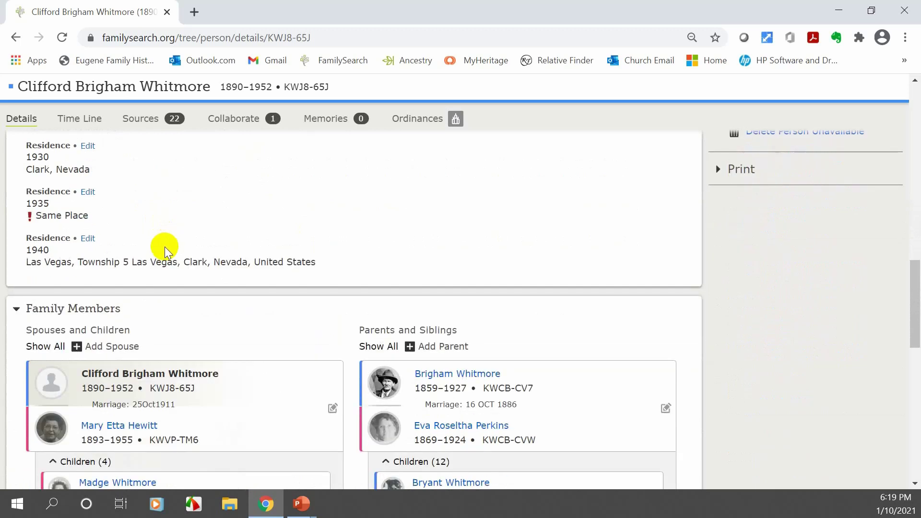
{"action": "scroll", "coordinate": [165, 246], "scroll_direction": "down", "scroll_amount": 1}
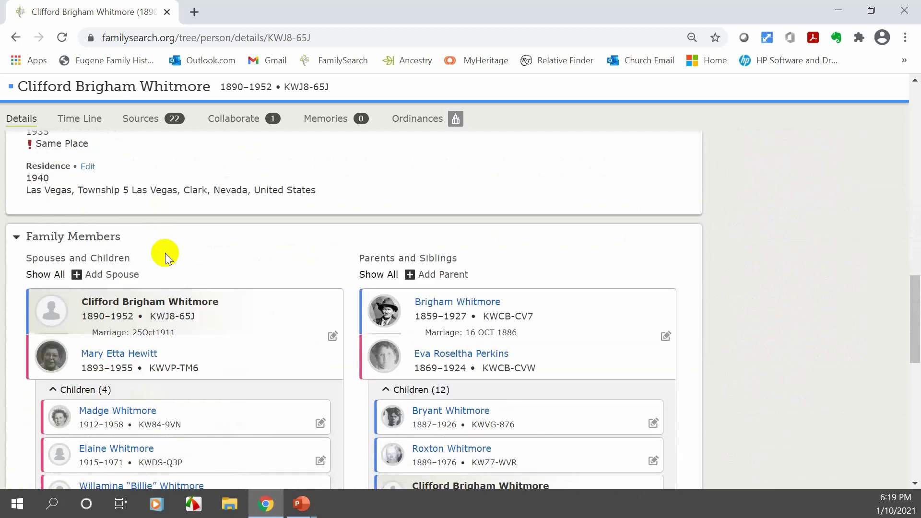
{"action": "scroll", "coordinate": [162, 252], "scroll_direction": "down", "scroll_amount": 1}
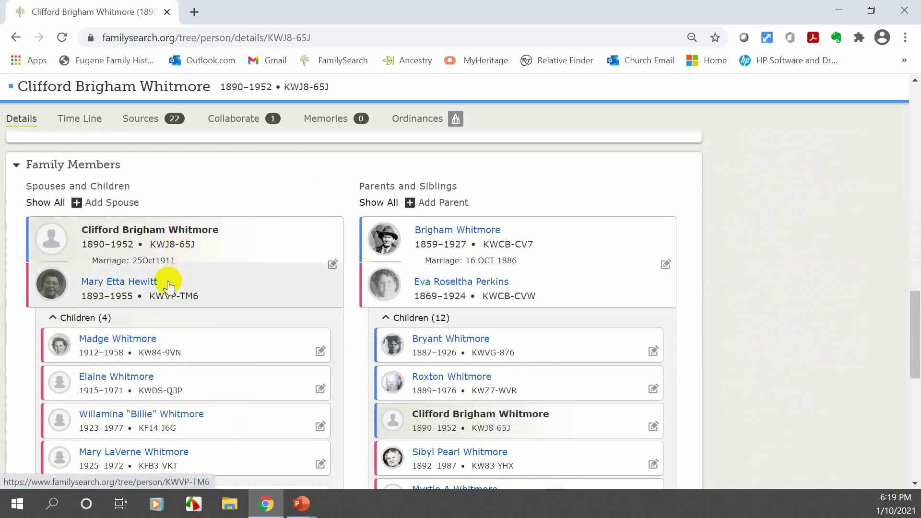
{"action": "scroll", "coordinate": [176, 288], "scroll_direction": "down", "scroll_amount": 1}
{"action": "scroll", "coordinate": [176, 301], "scroll_direction": "down", "scroll_amount": 2}
{"action": "scroll", "coordinate": [177, 301], "scroll_direction": "up", "scroll_amount": 3}
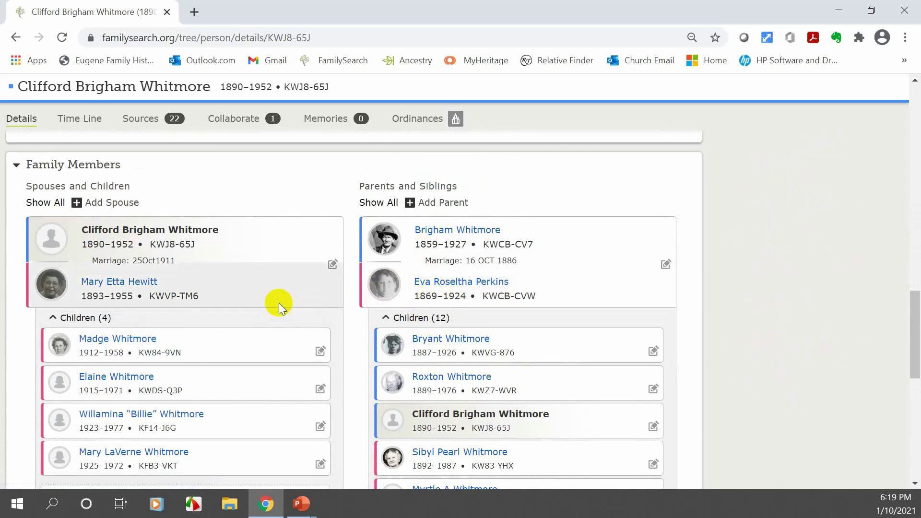
{"action": "scroll", "coordinate": [278, 303], "scroll_direction": "up", "scroll_amount": 10}
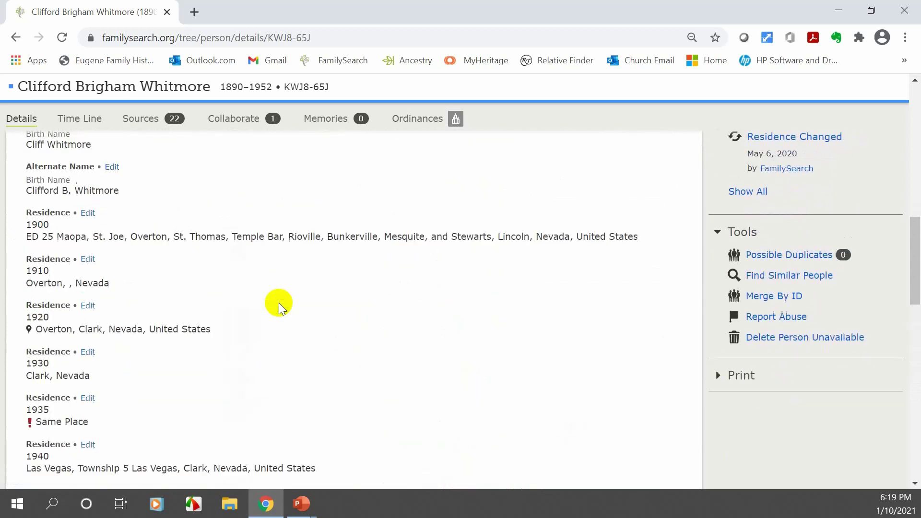
{"action": "scroll", "coordinate": [278, 304], "scroll_direction": "up", "scroll_amount": 10}
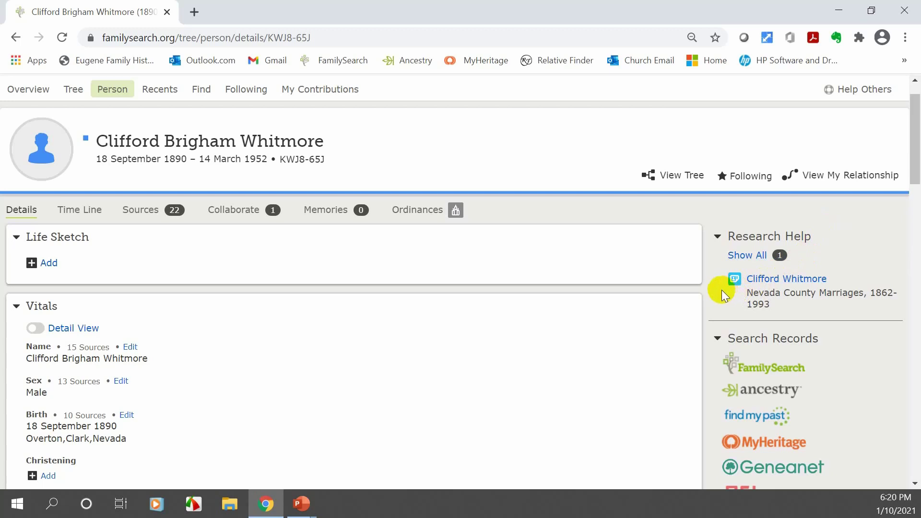
Examine the Nevada County Marriages, 1862-1993 record hint, including its marriage details and document image, and close it
{"action": "left_click", "coordinate": [763, 283]}
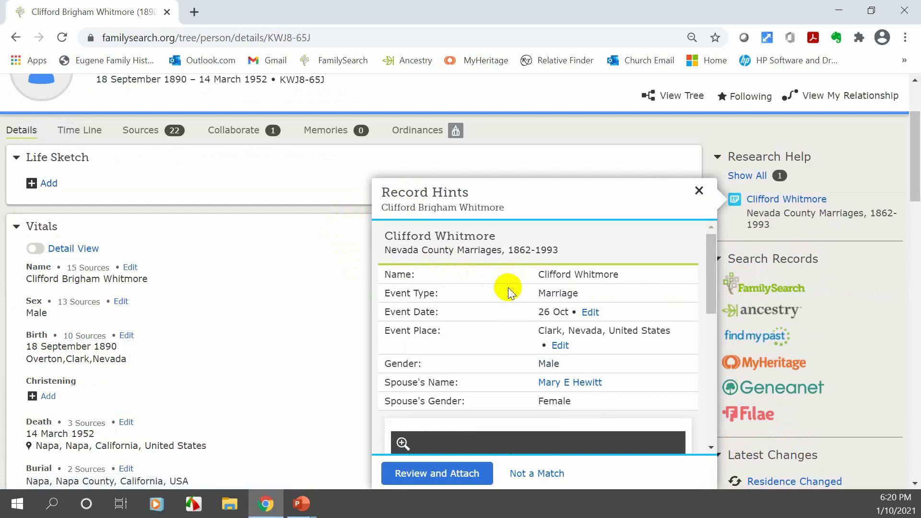
{"action": "scroll", "coordinate": [508, 293], "scroll_direction": "down", "scroll_amount": 1}
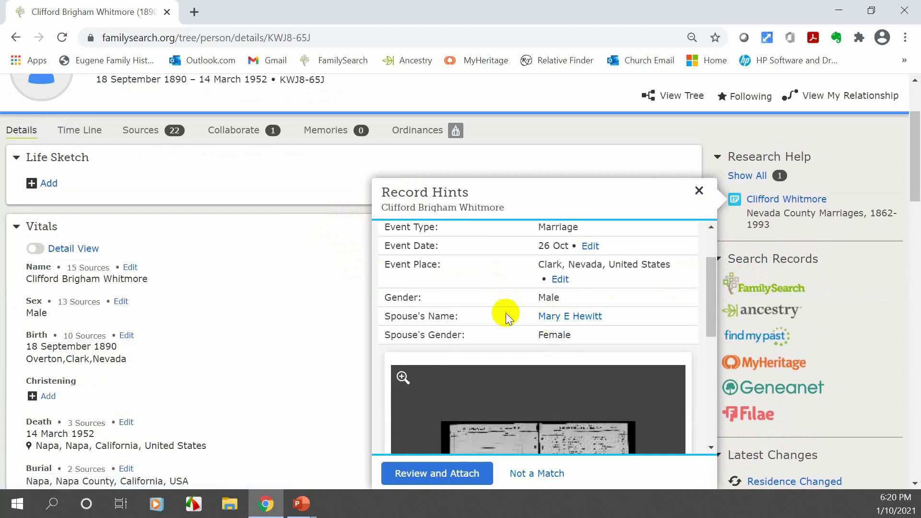
{"action": "left_click", "coordinate": [442, 400]}
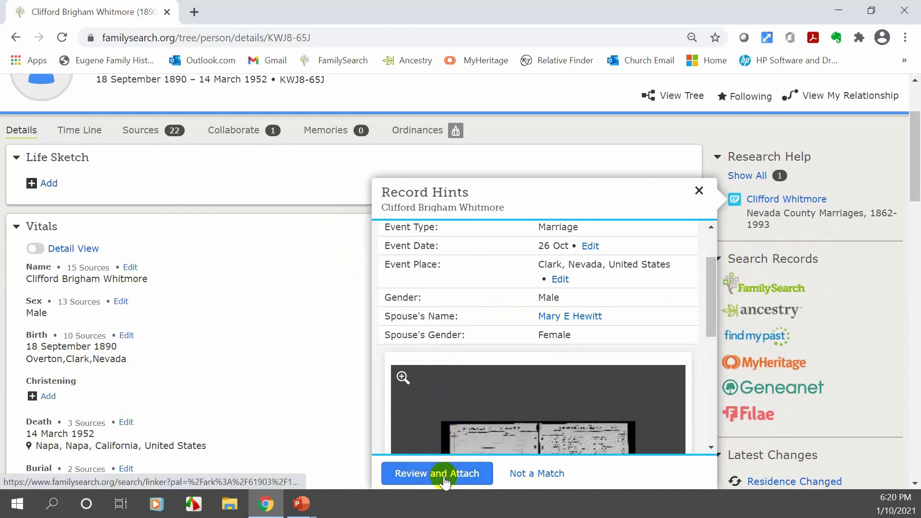
{"action": "left_click", "coordinate": [481, 423]}
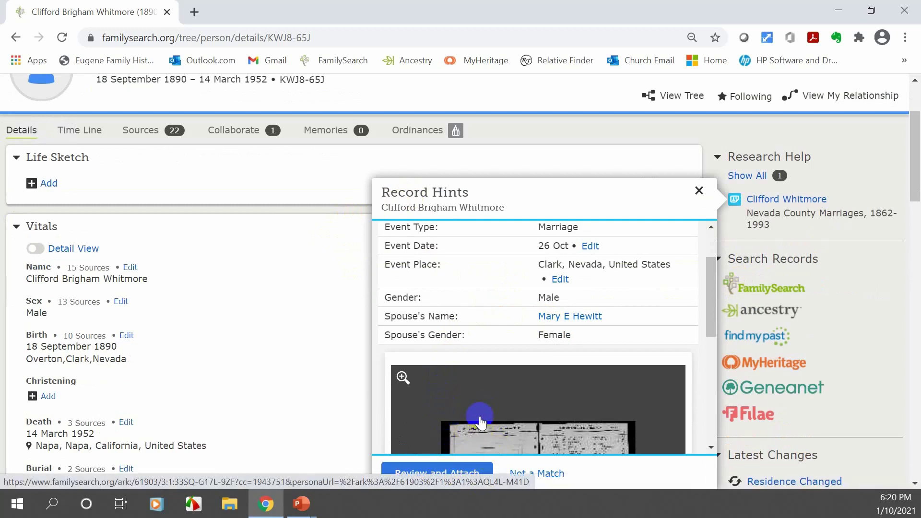
{"action": "scroll", "coordinate": [479, 384], "scroll_direction": "down", "scroll_amount": 2}
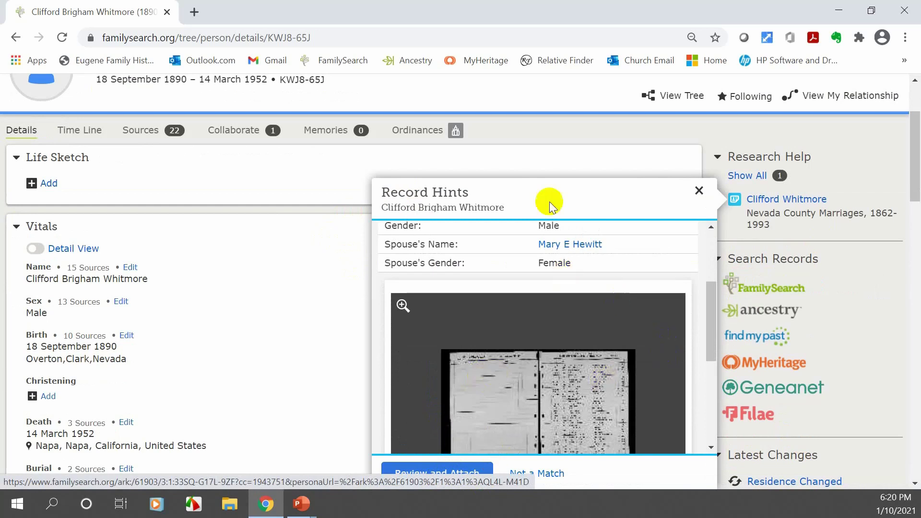
{"action": "left_click_drag", "start_coordinate": [514, 160], "coordinate": [512, 163]}
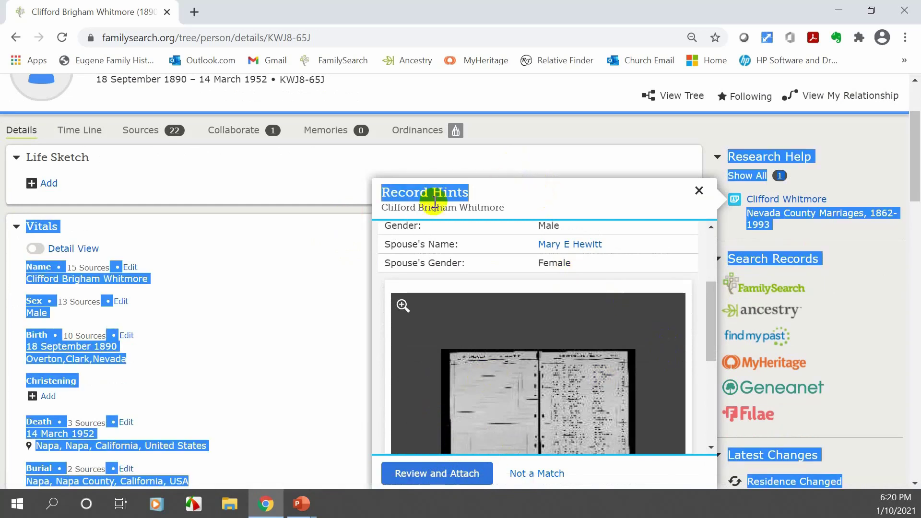
{"action": "key", "text": "Escape"}
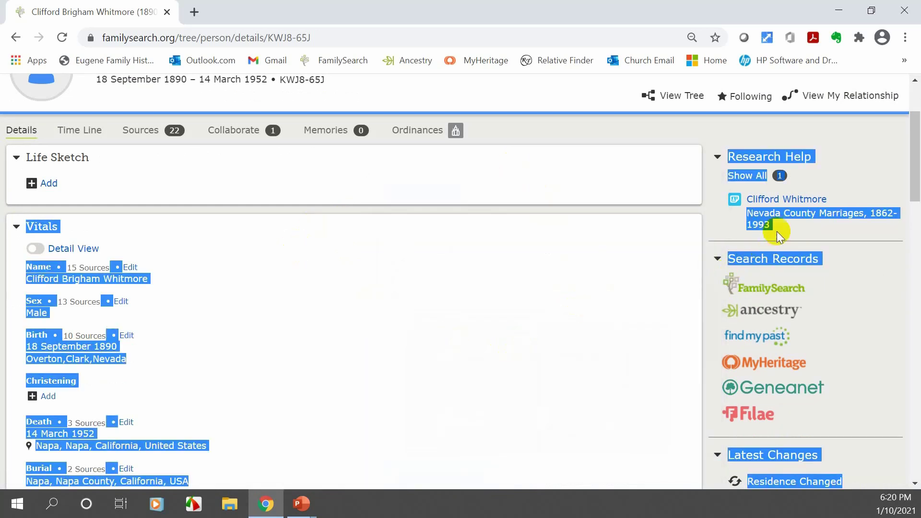
Open the Nevada County Marriages hint for review and attachment, compare the groom with the ancestor and attach the record to him
{"action": "left_click", "coordinate": [734, 202]}
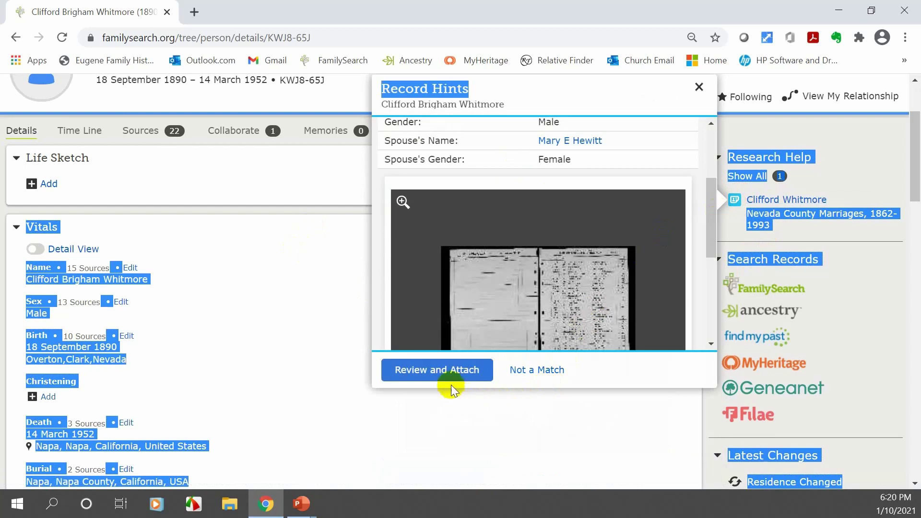
{"action": "left_click", "coordinate": [431, 371]}
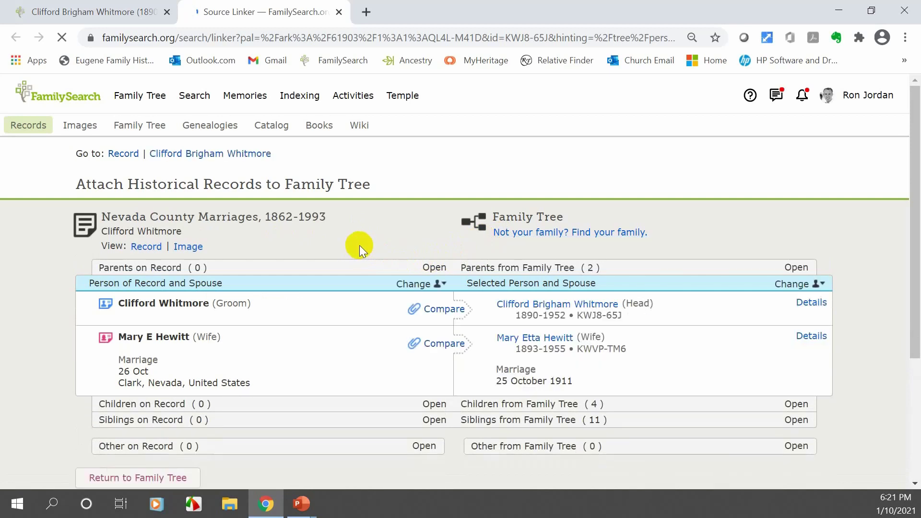
{"action": "left_click", "coordinate": [444, 308]}
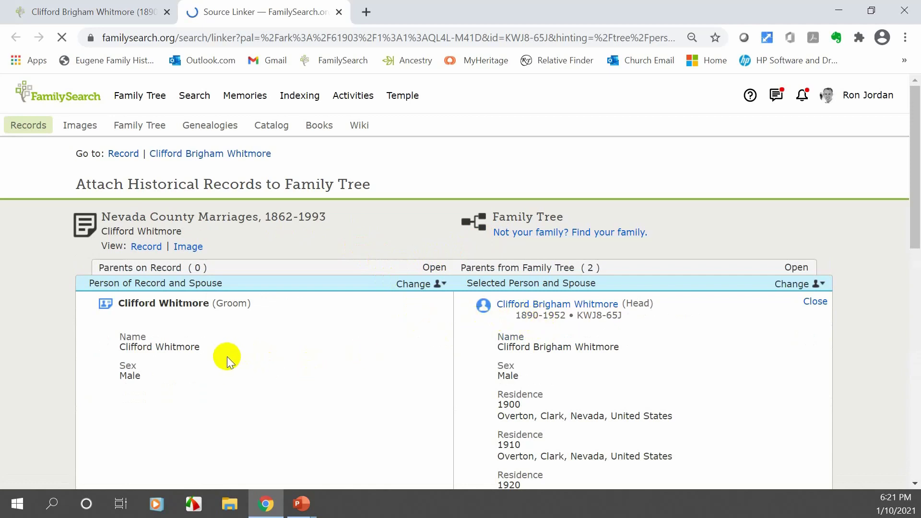
{"action": "scroll", "coordinate": [385, 364], "scroll_direction": "down", "scroll_amount": 3}
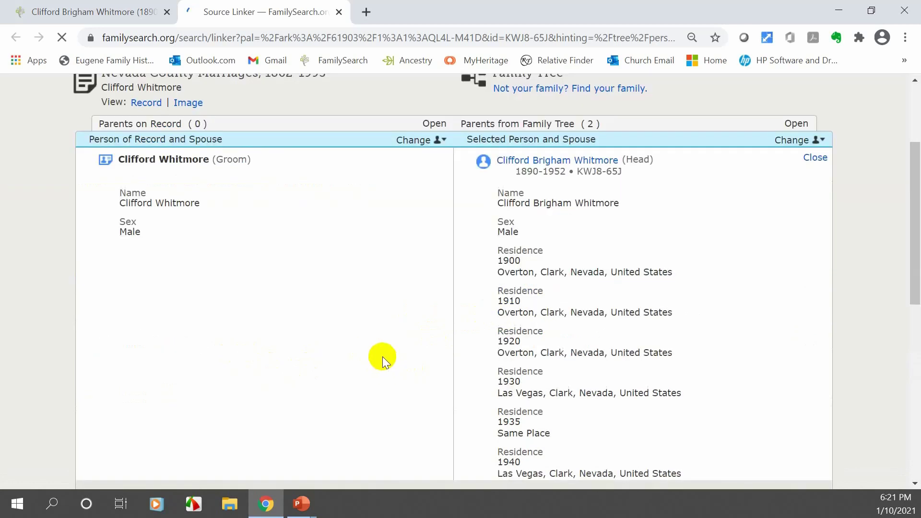
{"action": "scroll", "coordinate": [382, 356], "scroll_direction": "down", "scroll_amount": 1}
{"action": "scroll", "coordinate": [382, 358], "scroll_direction": "down", "scroll_amount": 3}
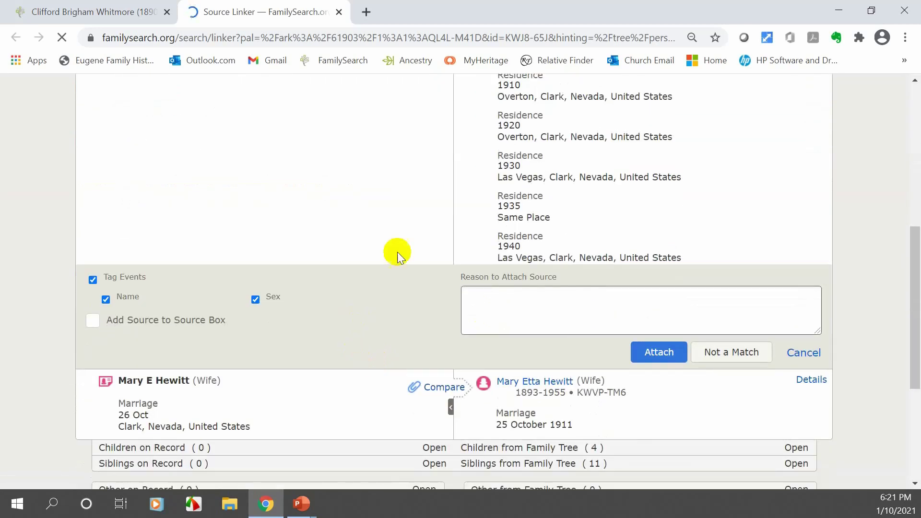
{"action": "left_click", "coordinate": [654, 355]}
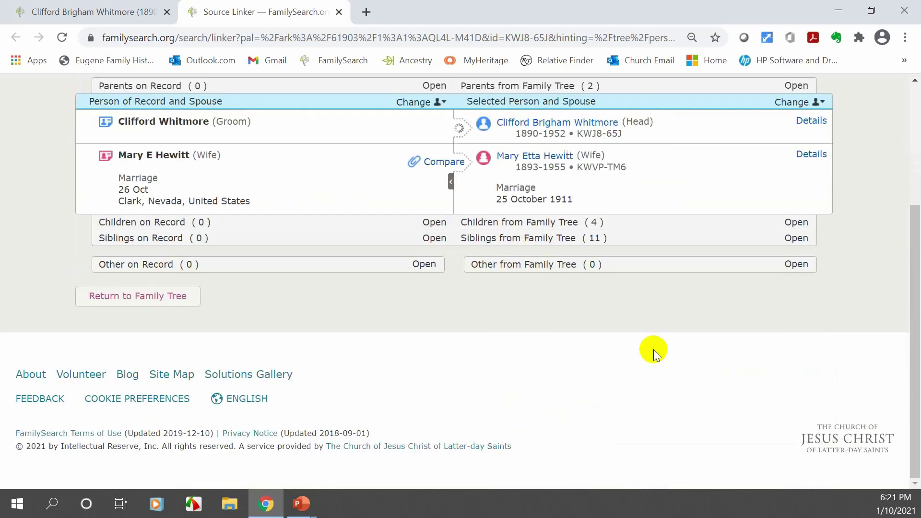
Compare the wife on the marriage record with the ancestor's spouse, attach the record to her and return to the ancestor's person page
{"action": "left_click", "coordinate": [436, 164]}
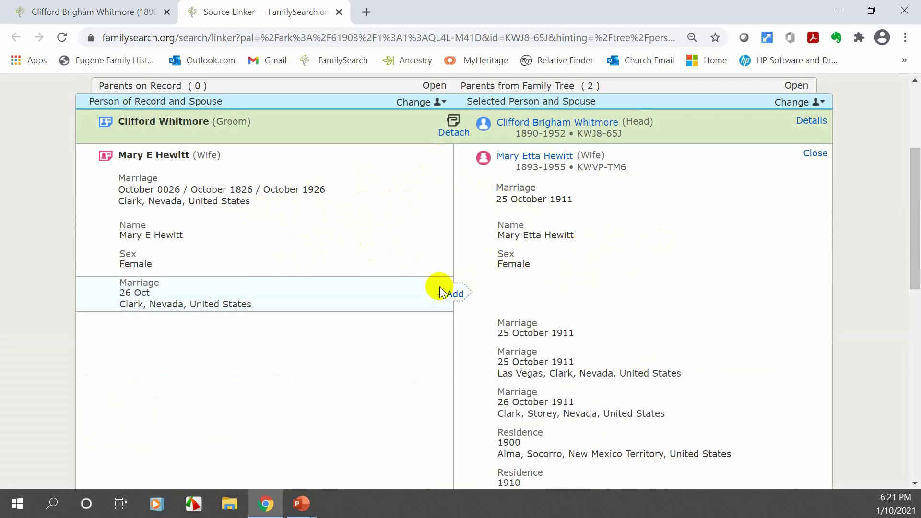
{"action": "scroll", "coordinate": [648, 258], "scroll_direction": "down", "scroll_amount": 6}
{"action": "scroll", "coordinate": [649, 264], "scroll_direction": "down", "scroll_amount": 3}
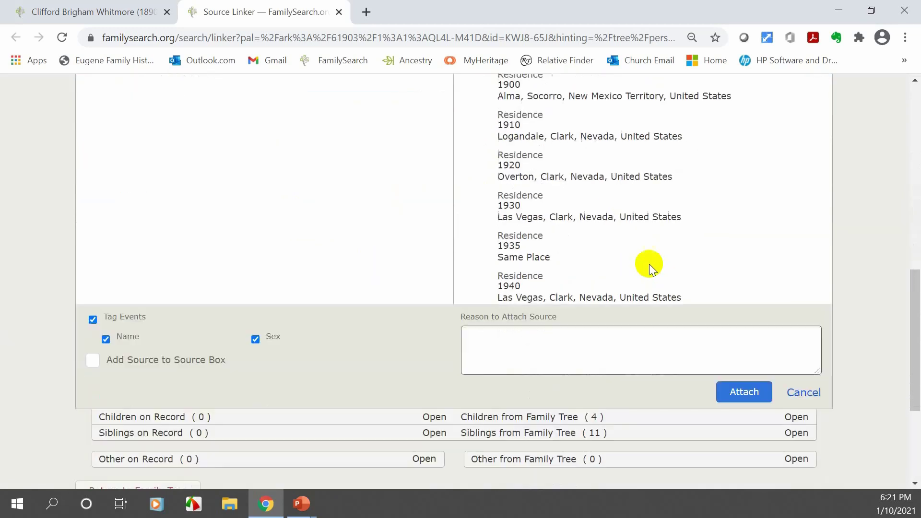
{"action": "left_click", "coordinate": [751, 322]}
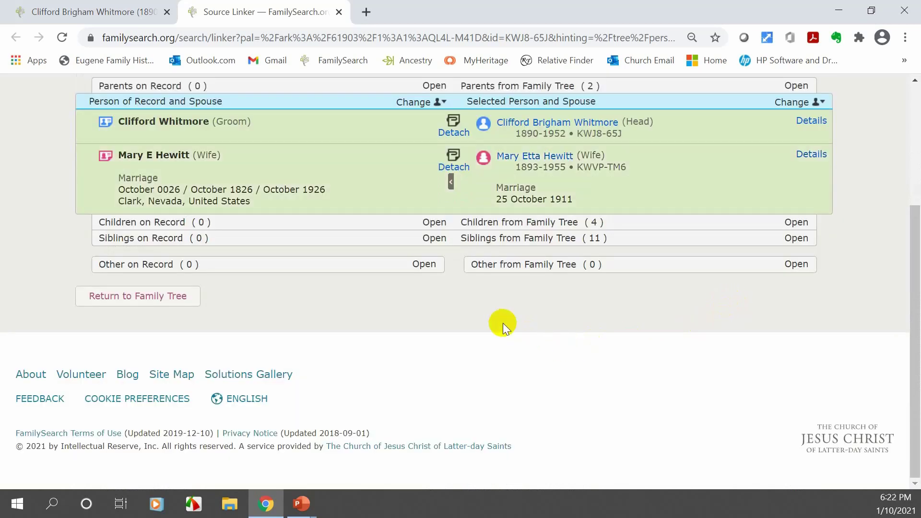
{"action": "scroll", "coordinate": [502, 323], "scroll_direction": "up", "scroll_amount": 4}
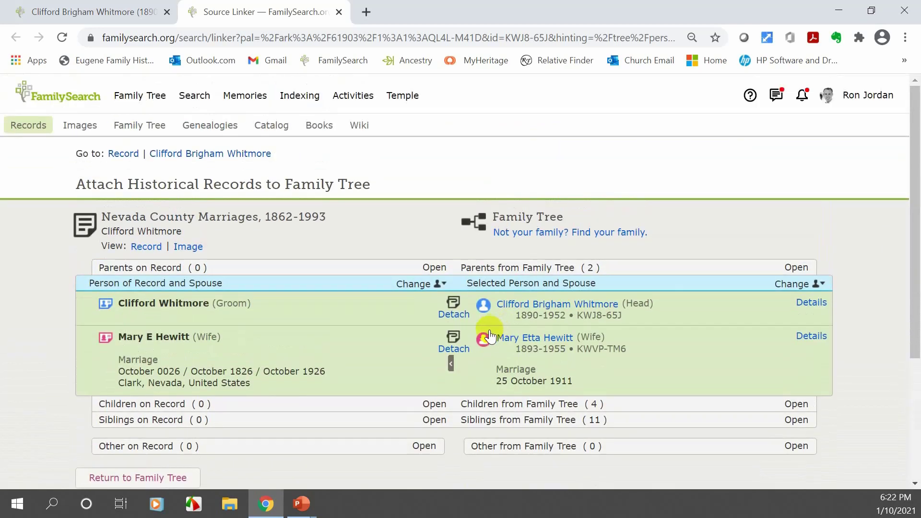
{"action": "left_click", "coordinate": [186, 159]}
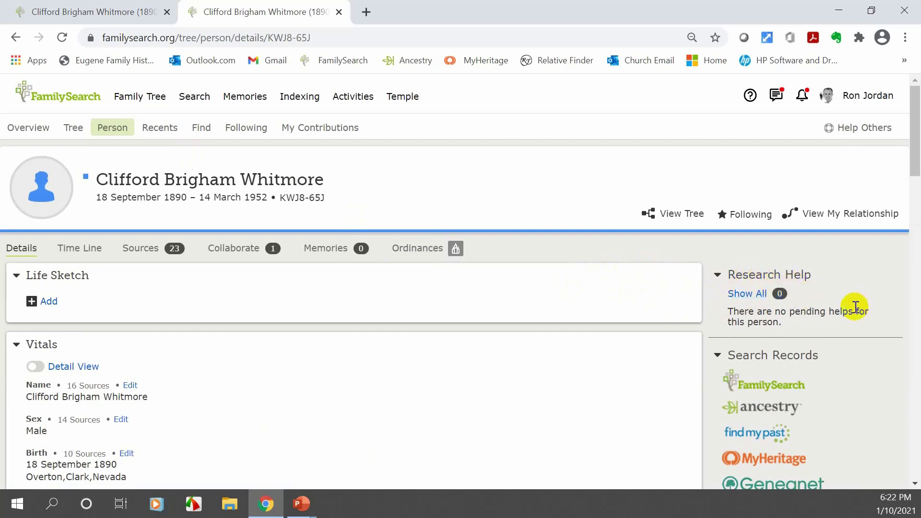
Search FamilySearch historical records for the ancestor from his person page and look through the first results
{"action": "scroll", "coordinate": [855, 308], "scroll_direction": "down", "scroll_amount": 1}
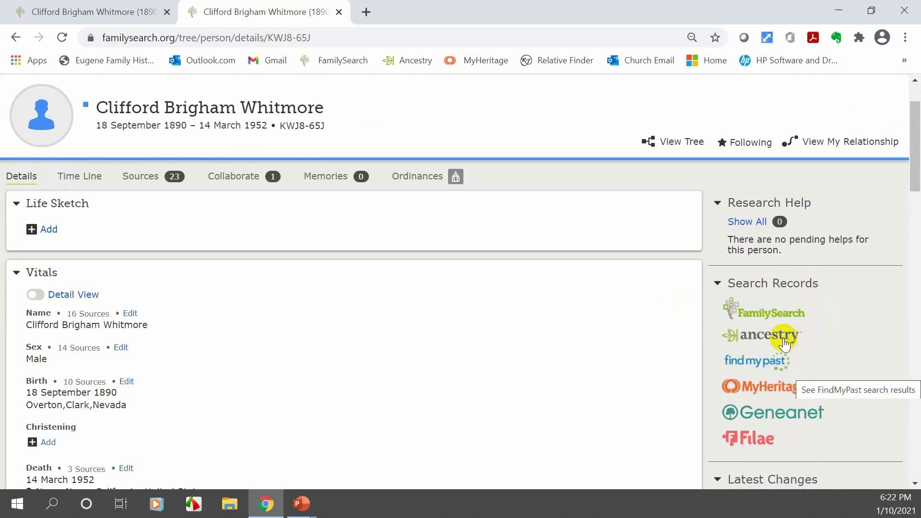
{"action": "left_click", "coordinate": [751, 316]}
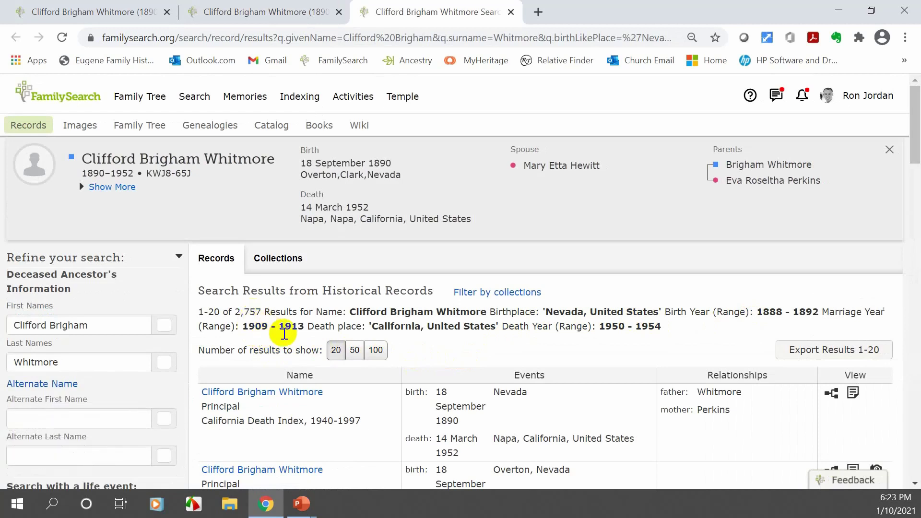
{"action": "scroll", "coordinate": [407, 365], "scroll_direction": "down", "scroll_amount": 1}
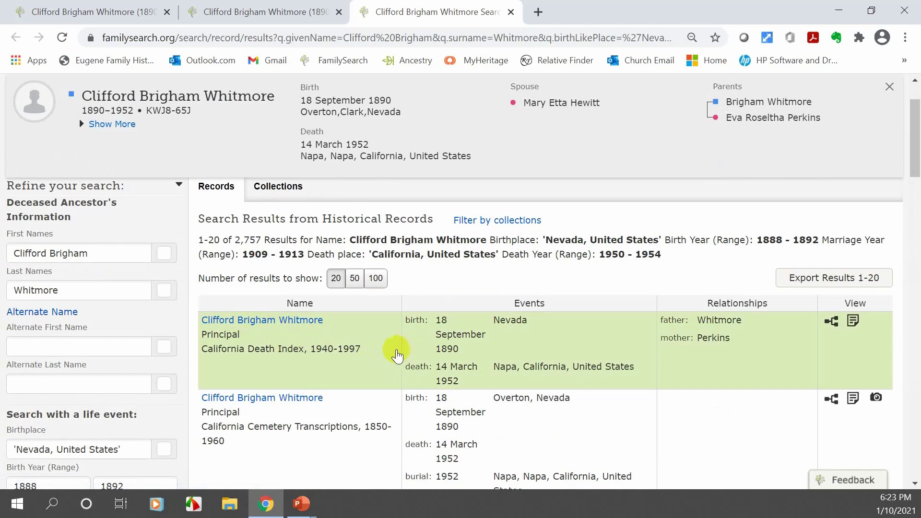
{"action": "scroll", "coordinate": [366, 351], "scroll_direction": "down", "scroll_amount": 1}
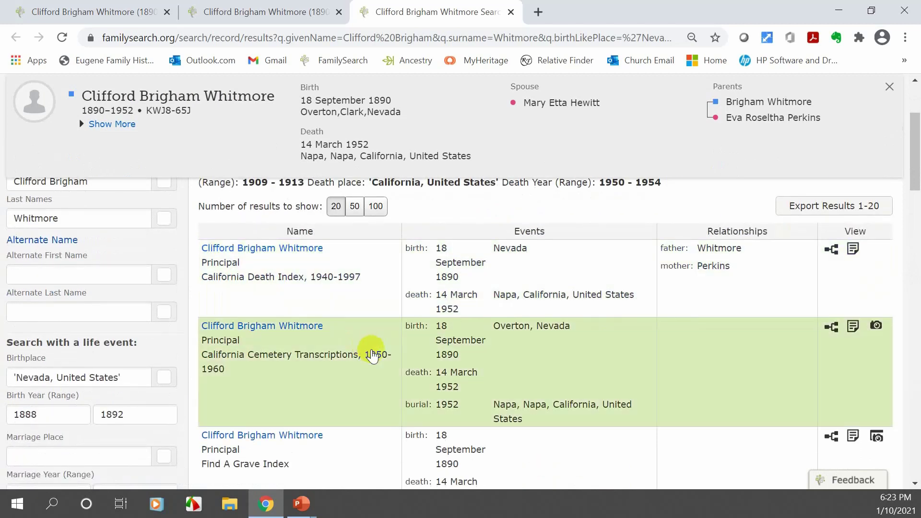
{"action": "scroll", "coordinate": [372, 354], "scroll_direction": "down", "scroll_amount": 1}
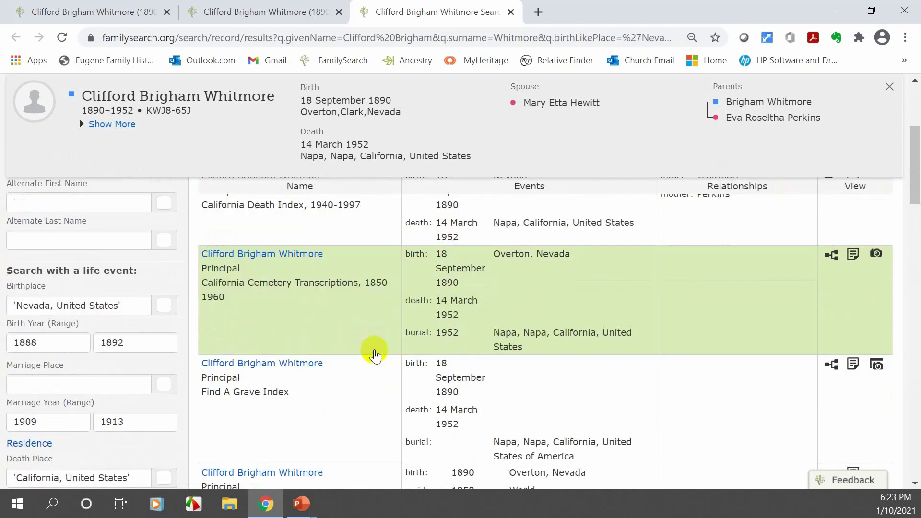
{"action": "scroll", "coordinate": [375, 355], "scroll_direction": "up", "scroll_amount": 3}
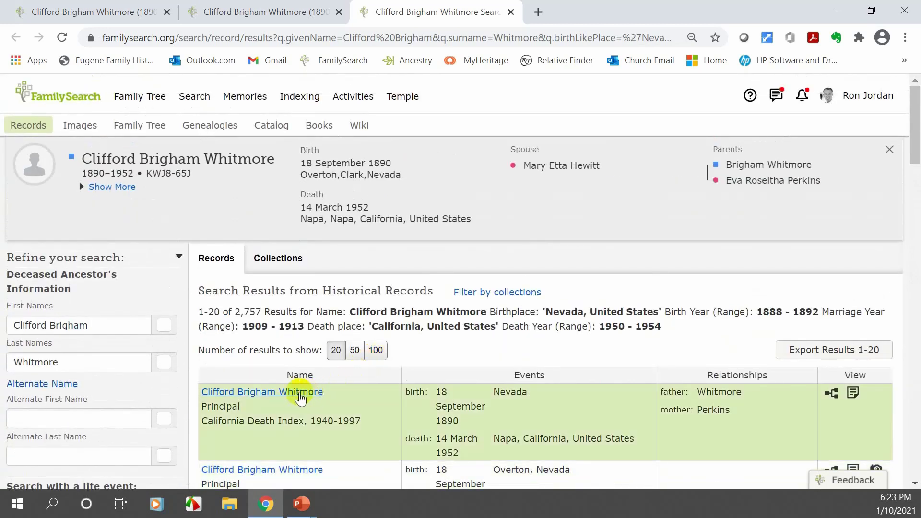
Open the ancestor's California Death Index, 1940-1997 result, review its details and similar historical records, and close it
{"action": "left_click", "coordinate": [265, 394]}
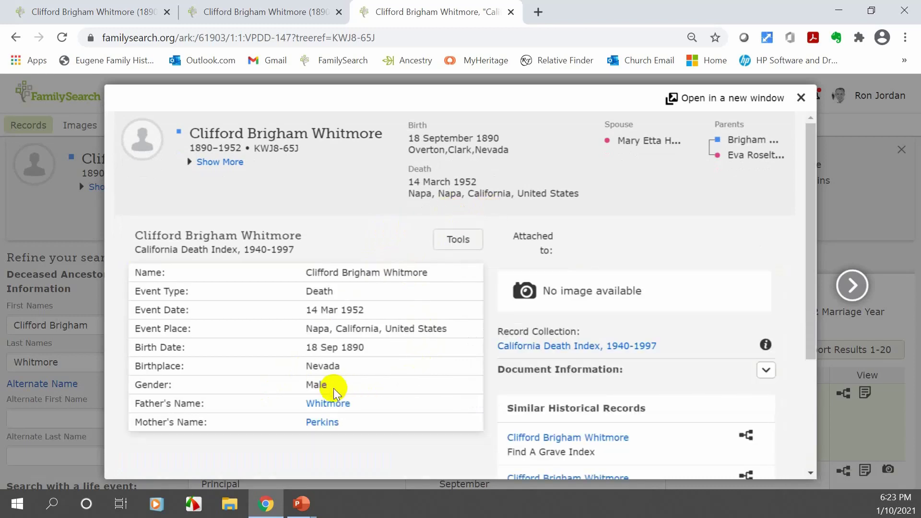
{"action": "scroll", "coordinate": [393, 370], "scroll_direction": "down", "scroll_amount": 3}
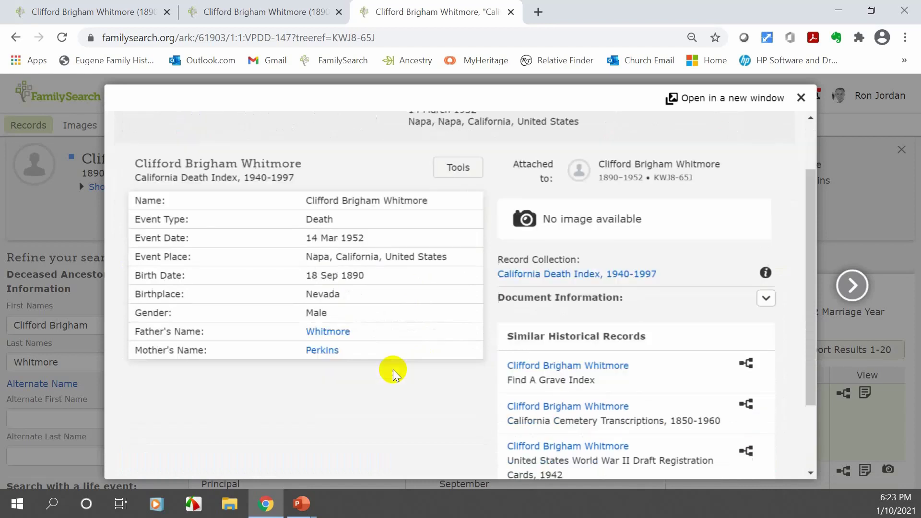
{"action": "scroll", "coordinate": [398, 373], "scroll_direction": "down", "scroll_amount": 1}
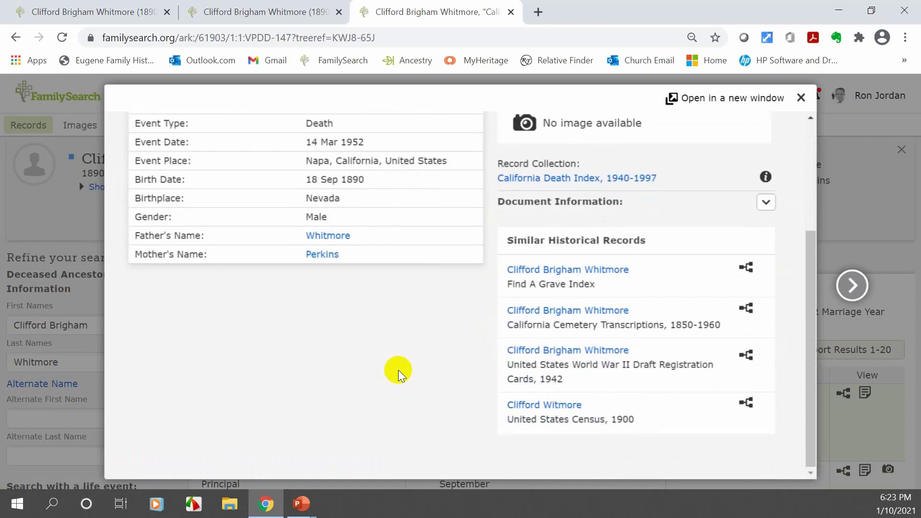
{"action": "scroll", "coordinate": [404, 364], "scroll_direction": "up", "scroll_amount": 4}
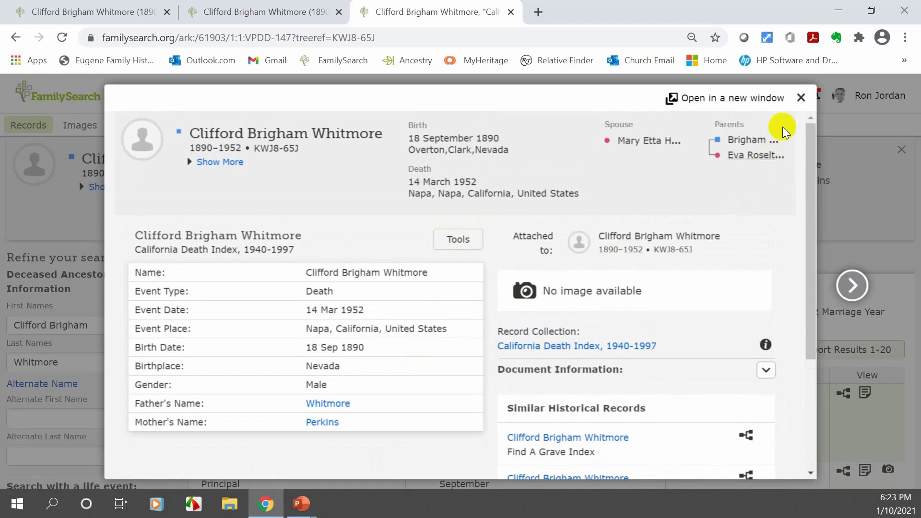
{"action": "left_click", "coordinate": [799, 99]}
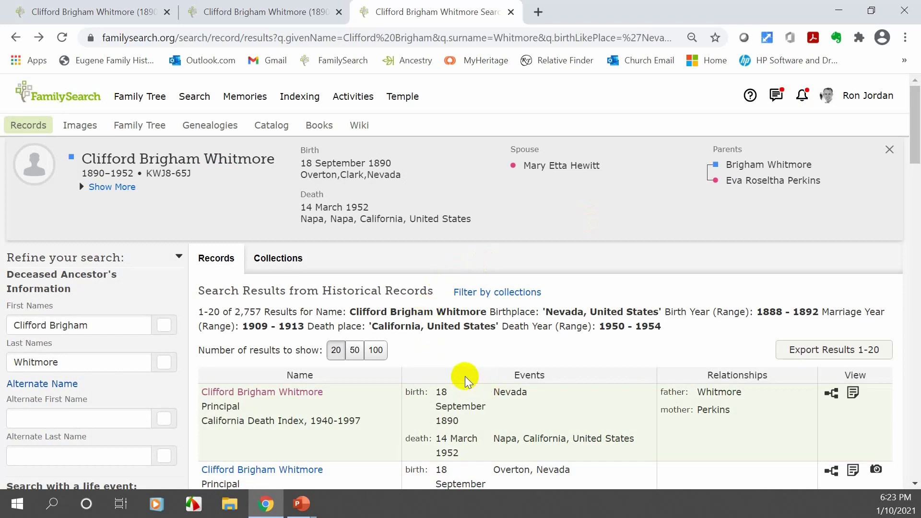
Return to the ancestor's person page through his summary card and search Ancestry for his records, accepting the partner site notice
{"action": "left_click", "coordinate": [213, 167]}
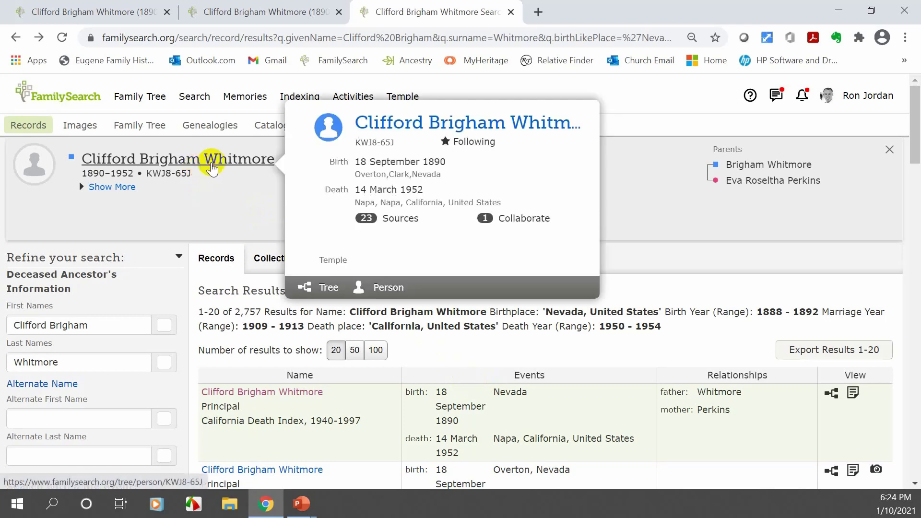
{"action": "left_click", "coordinate": [400, 288]}
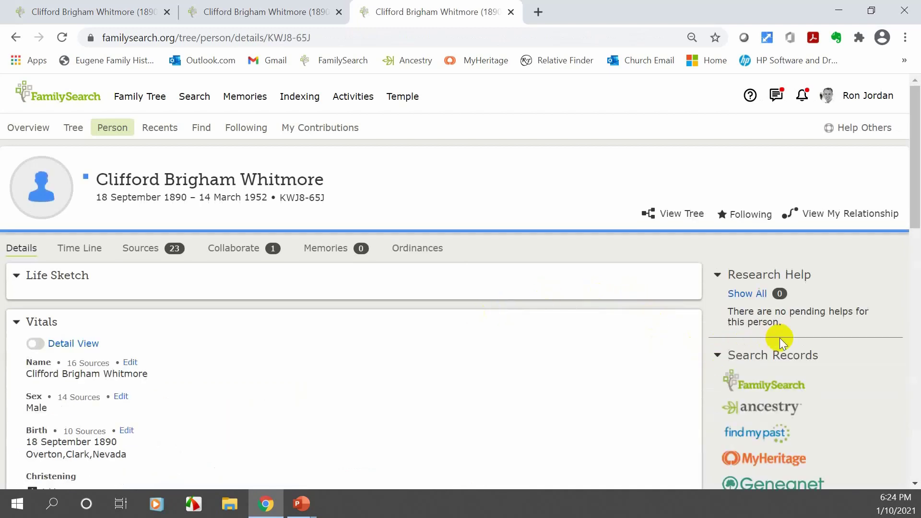
{"action": "scroll", "coordinate": [837, 364], "scroll_direction": "down", "scroll_amount": 3}
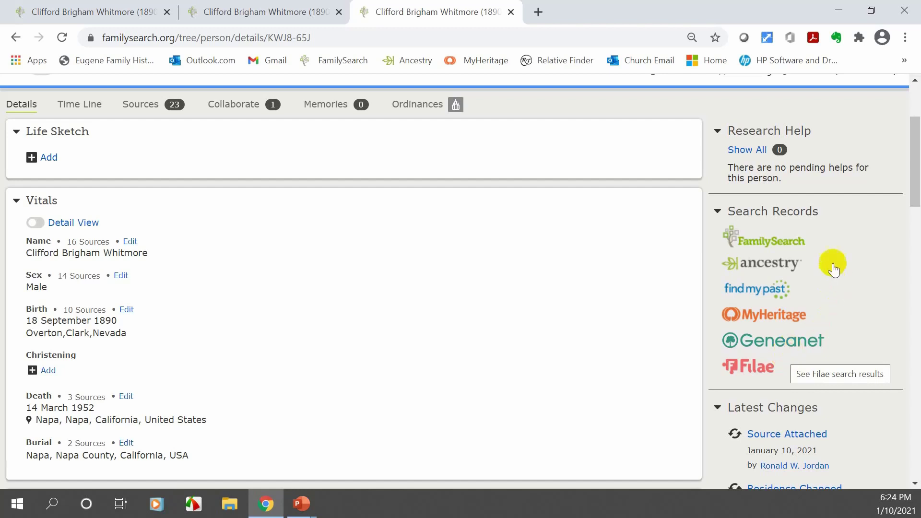
{"action": "left_click", "coordinate": [756, 268]}
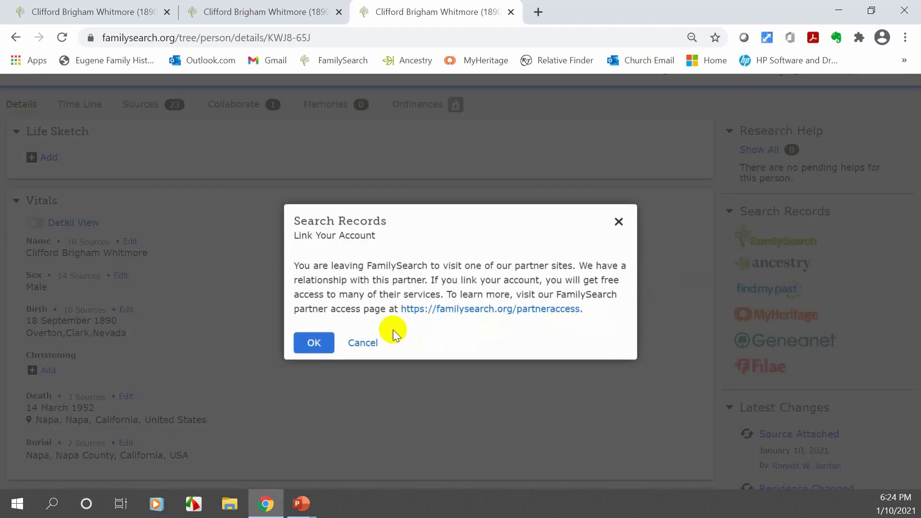
{"action": "left_click", "coordinate": [310, 342]}
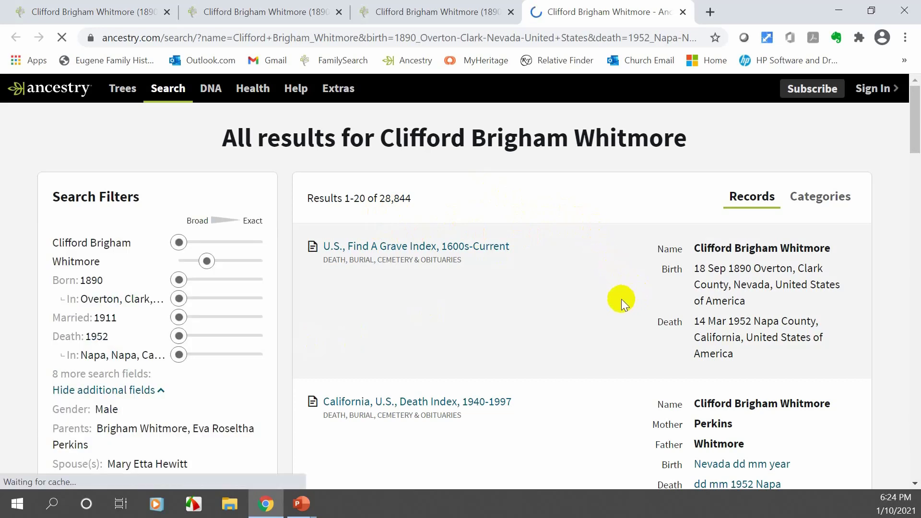
{"action": "scroll", "coordinate": [621, 298], "scroll_direction": "down", "scroll_amount": 1}
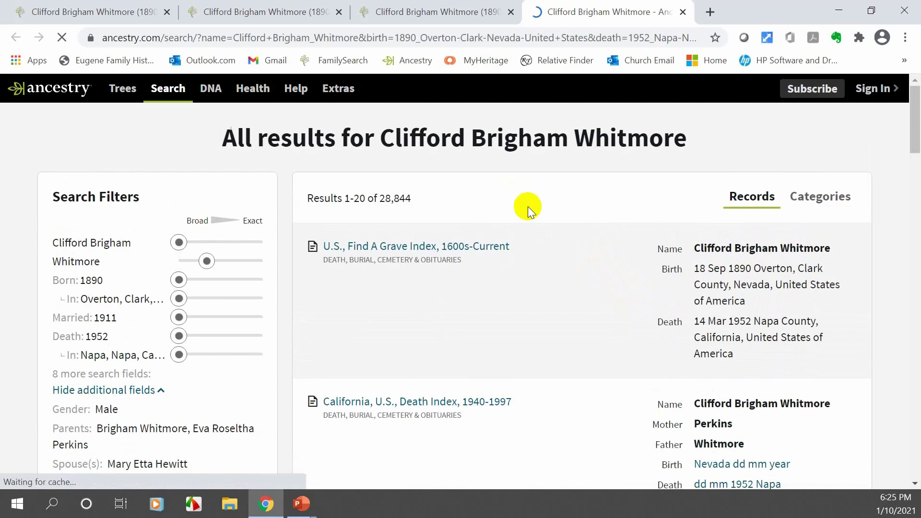
Look through the first Ancestry record results for the ancestor without signing in
{"action": "left_click", "coordinate": [866, 92]}
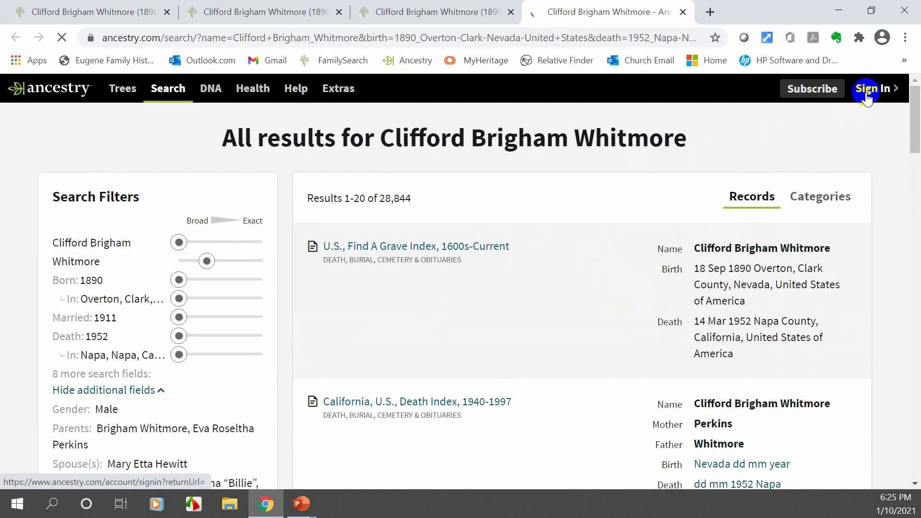
{"action": "scroll", "coordinate": [569, 240], "scroll_direction": "down", "scroll_amount": 1}
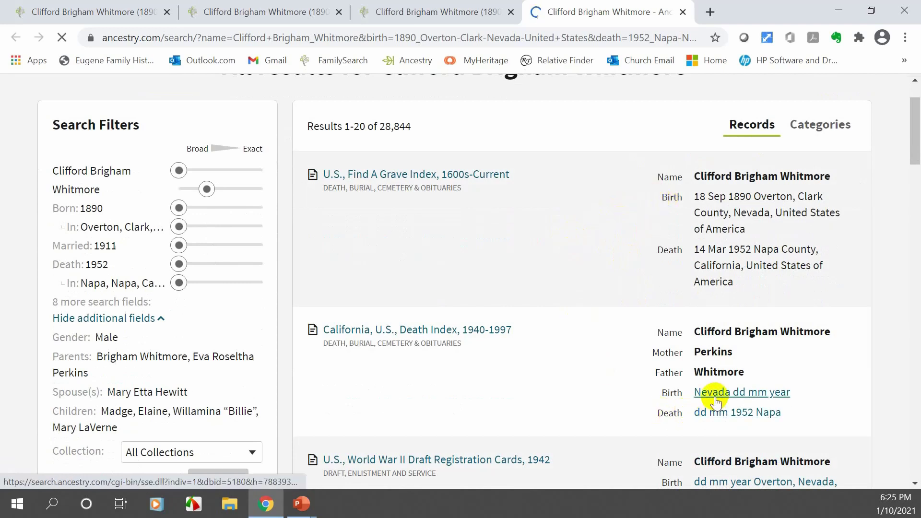
{"action": "scroll", "coordinate": [715, 399], "scroll_direction": "down", "scroll_amount": 1}
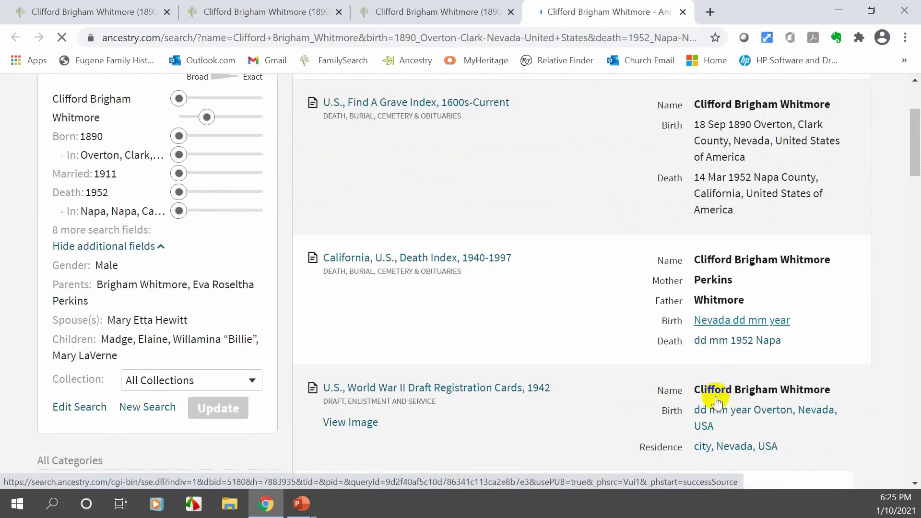
{"action": "scroll", "coordinate": [716, 401], "scroll_direction": "down", "scroll_amount": 1}
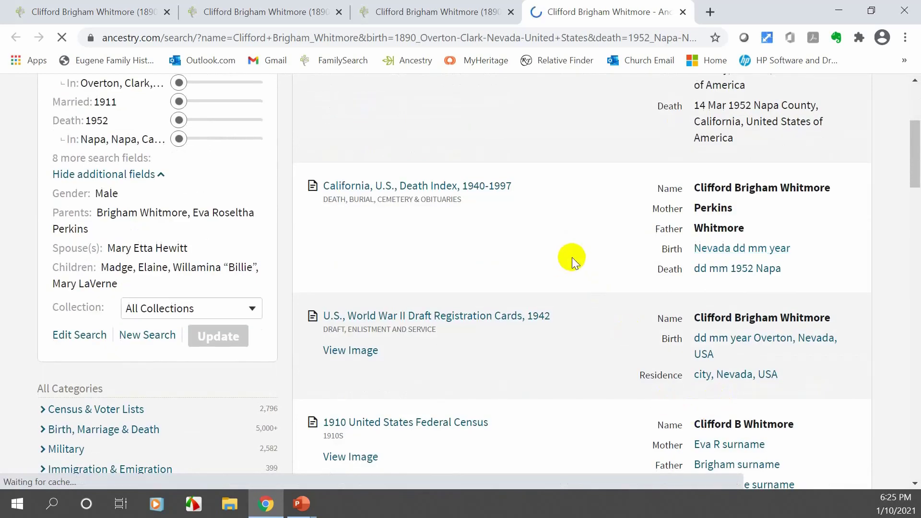
{"action": "scroll", "coordinate": [575, 257], "scroll_direction": "up", "scroll_amount": 3}
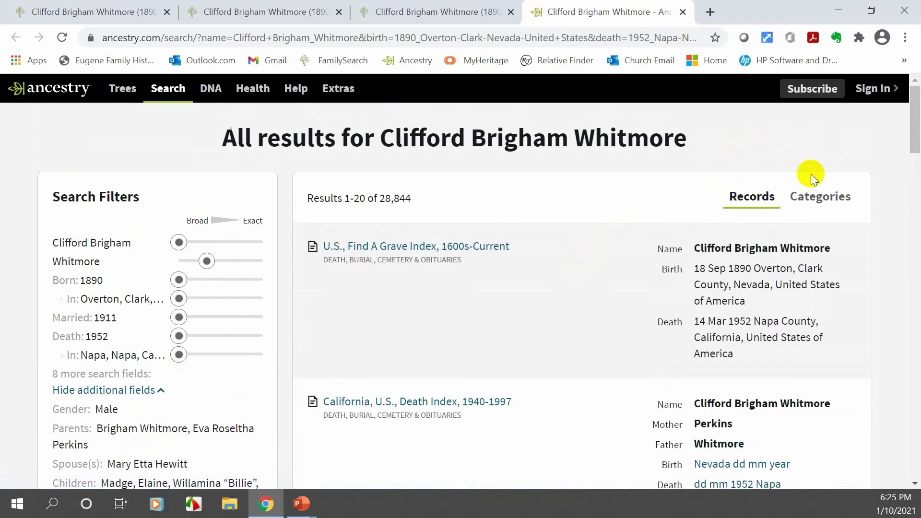
Sign in to Ancestry with the saved account credentials and dismiss the feedback survey
{"action": "left_click", "coordinate": [868, 92]}
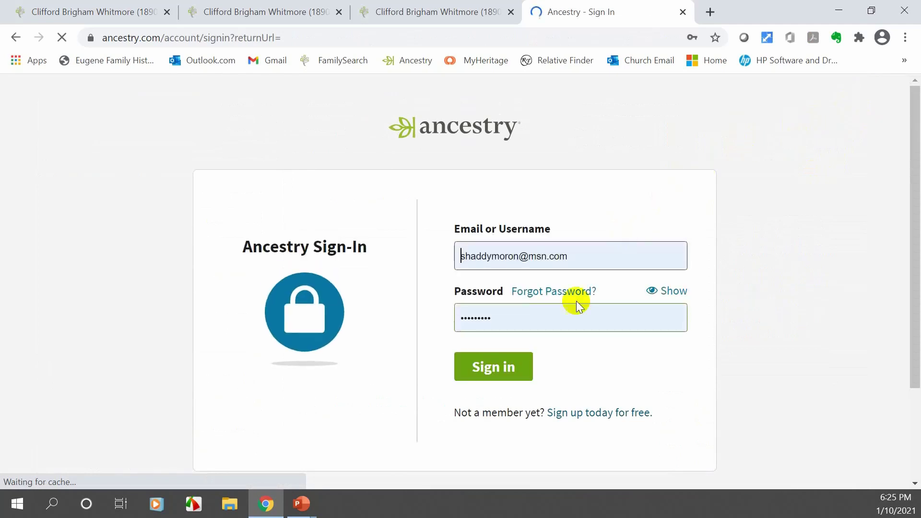
{"action": "left_click", "coordinate": [488, 366]}
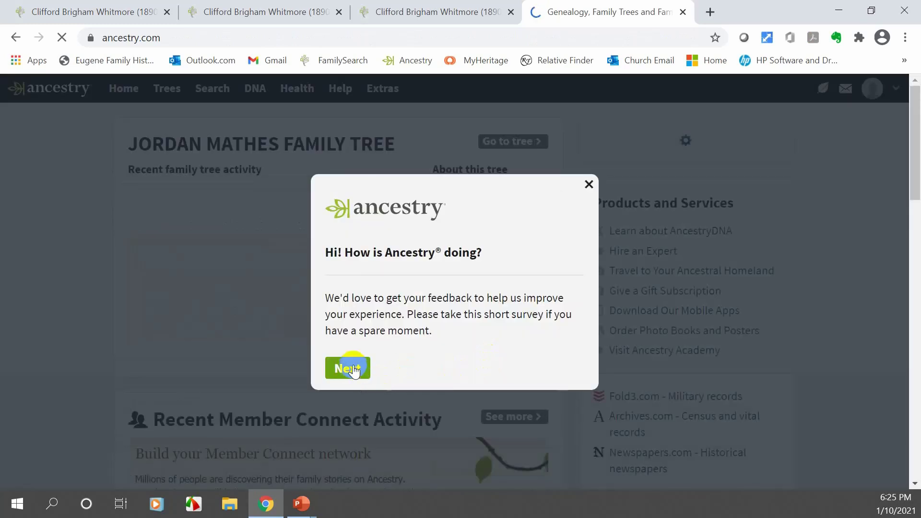
{"action": "left_click", "coordinate": [589, 184]}
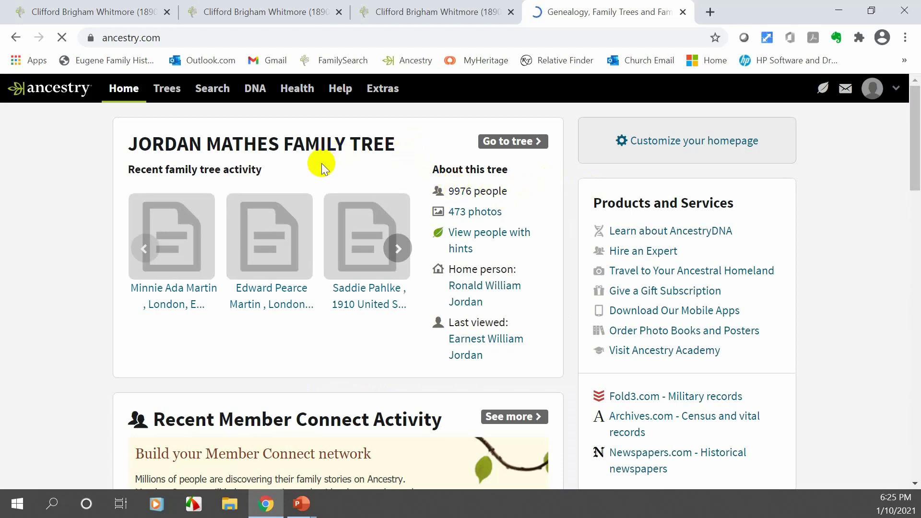
{"action": "left_click", "coordinate": [444, 90]}
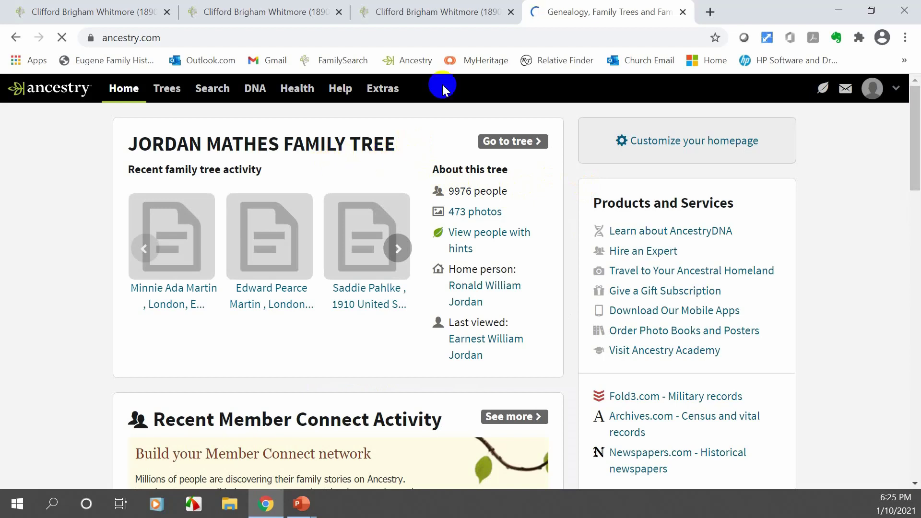
Return to the ancestor's FamilySearch person page, search Ancestry for his records again and look over the first results
{"action": "left_click", "coordinate": [424, 15]}
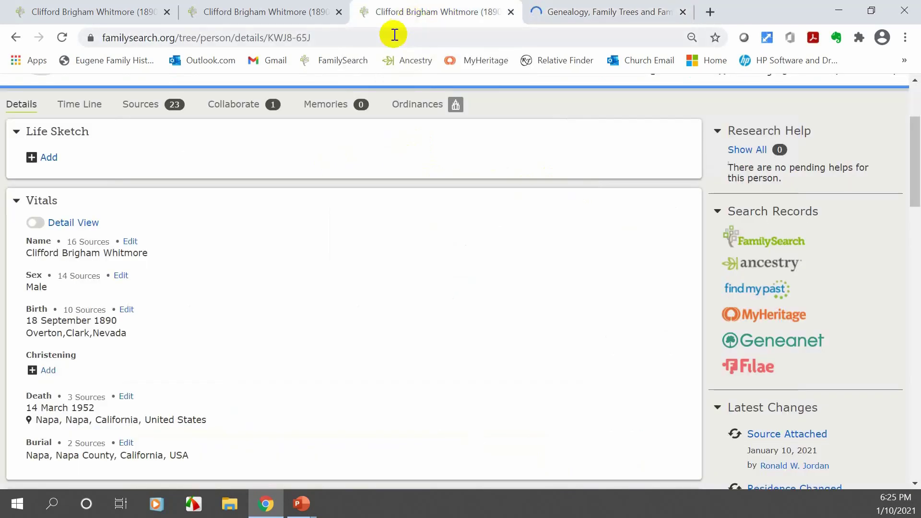
{"action": "left_click", "coordinate": [754, 268]}
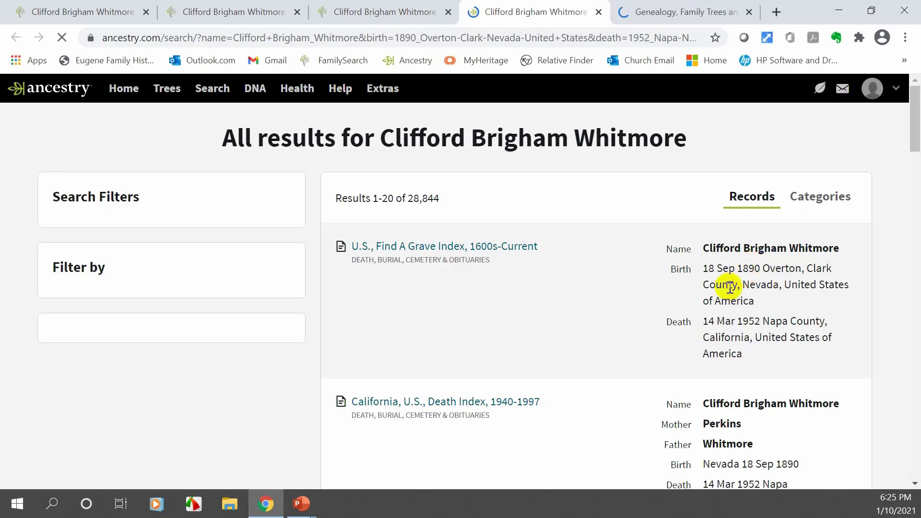
{"action": "scroll", "coordinate": [646, 304], "scroll_direction": "down", "scroll_amount": 2}
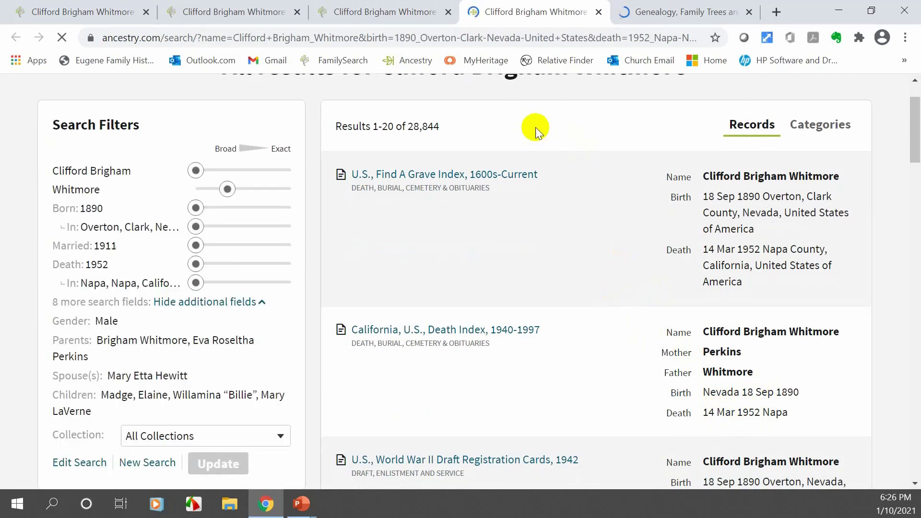
Return to the ancestor's FamilySearch person page and open the Solutions Gallery from the page footer
{"action": "left_click", "coordinate": [381, 13]}
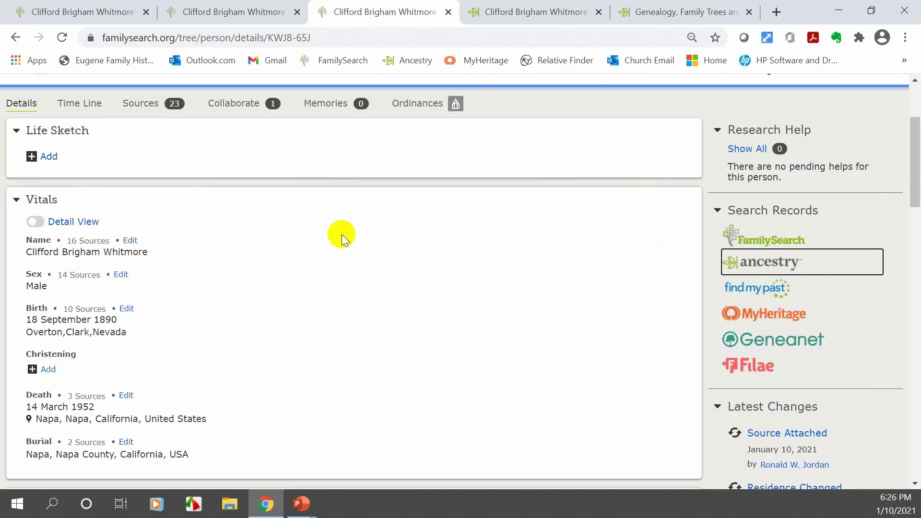
{"action": "scroll", "coordinate": [339, 235], "scroll_direction": "down", "scroll_amount": 15}
{"action": "scroll", "coordinate": [332, 249], "scroll_direction": "down", "scroll_amount": 10}
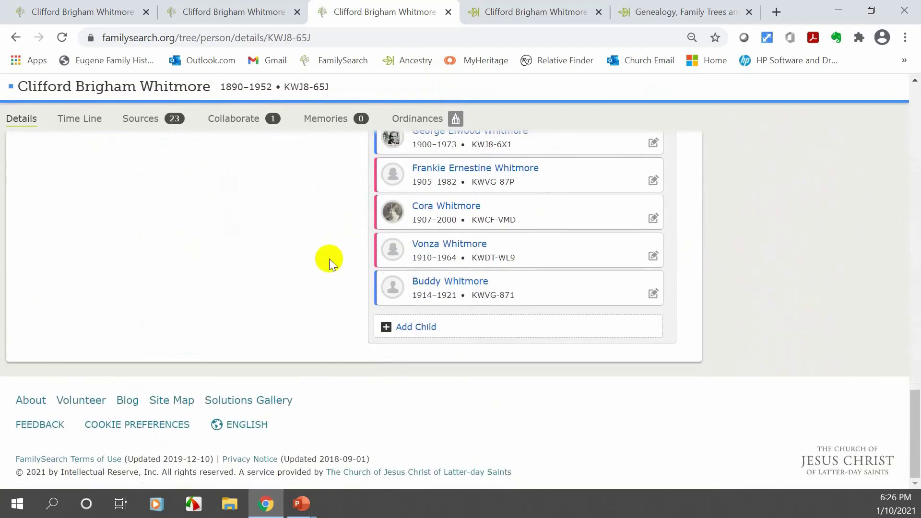
{"action": "left_click", "coordinate": [233, 403]}
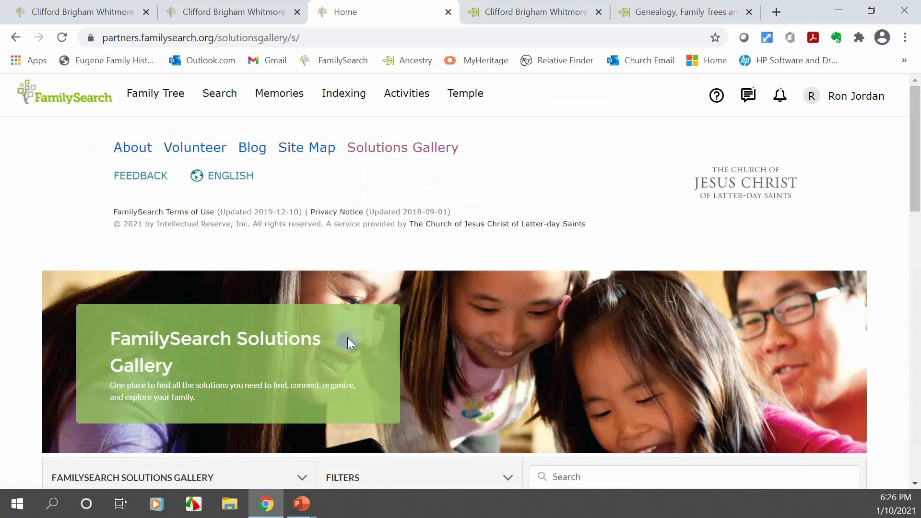
Browse the Solutions Gallery categories and open the full list of Latter-Day Saints Access solutions
{"action": "scroll", "coordinate": [459, 337], "scroll_direction": "down", "scroll_amount": 6}
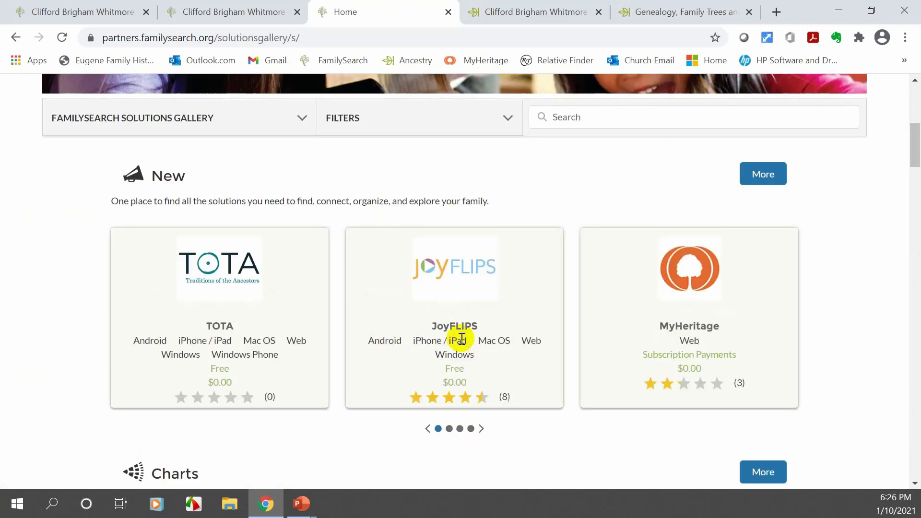
{"action": "scroll", "coordinate": [329, 240], "scroll_direction": "down", "scroll_amount": 5}
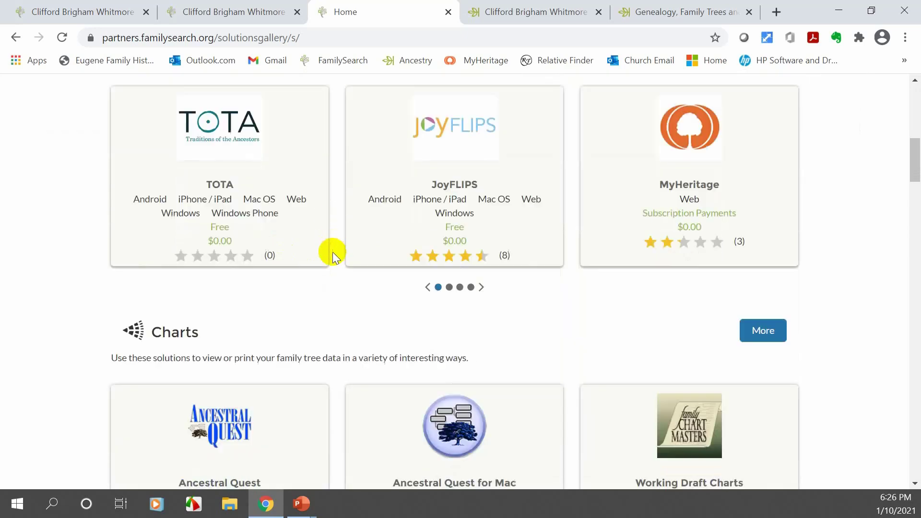
{"action": "scroll", "coordinate": [292, 252], "scroll_direction": "down", "scroll_amount": 5}
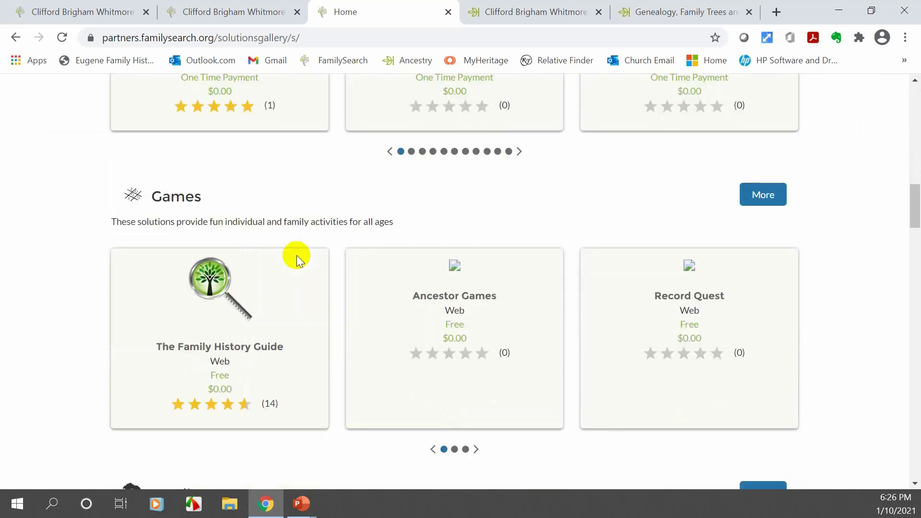
{"action": "scroll", "coordinate": [296, 257], "scroll_direction": "down", "scroll_amount": 3}
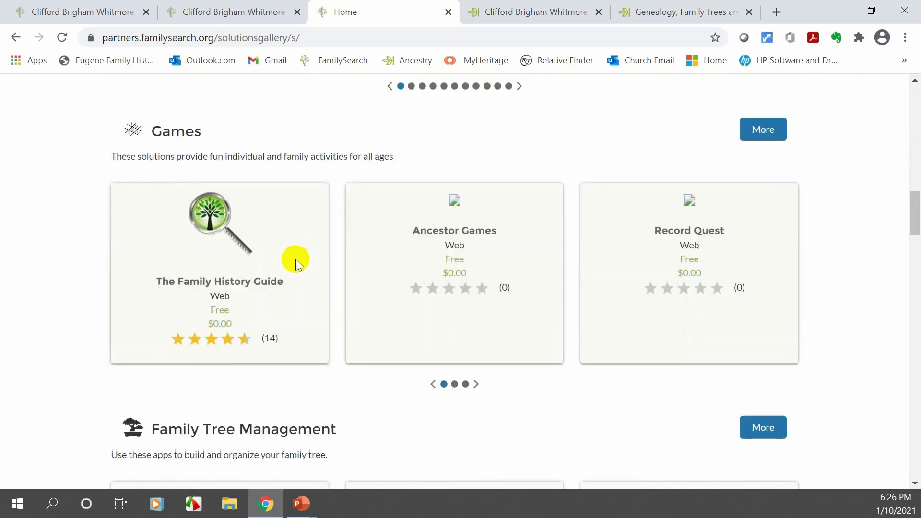
{"action": "scroll", "coordinate": [293, 266], "scroll_direction": "down", "scroll_amount": 6}
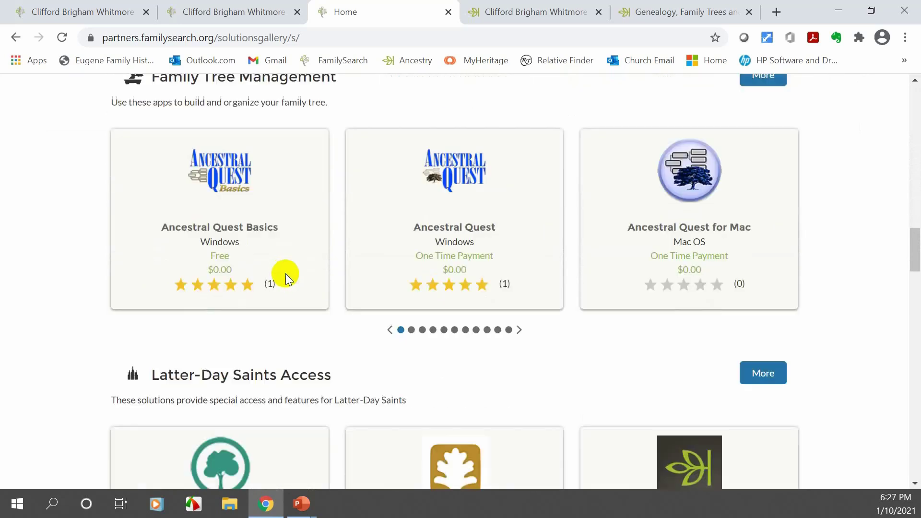
{"action": "scroll", "coordinate": [279, 306], "scroll_direction": "down", "scroll_amount": 1}
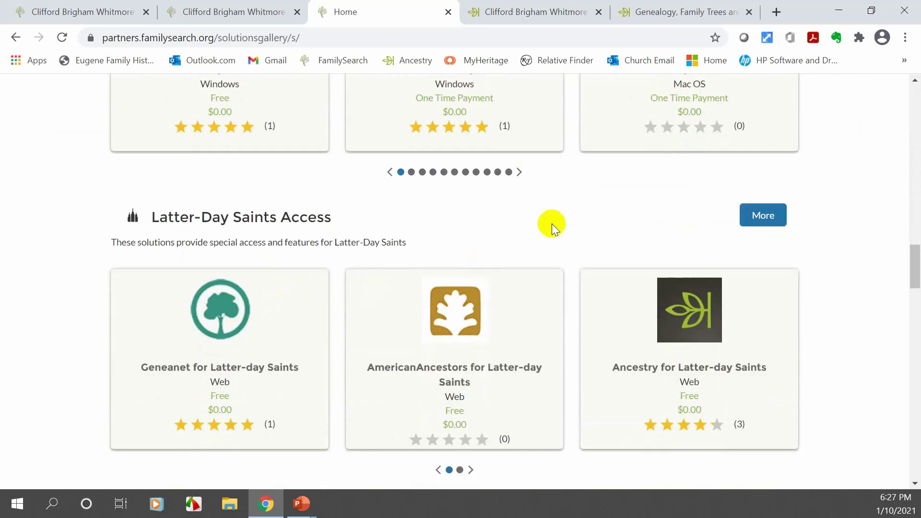
{"action": "left_click", "coordinate": [762, 216]}
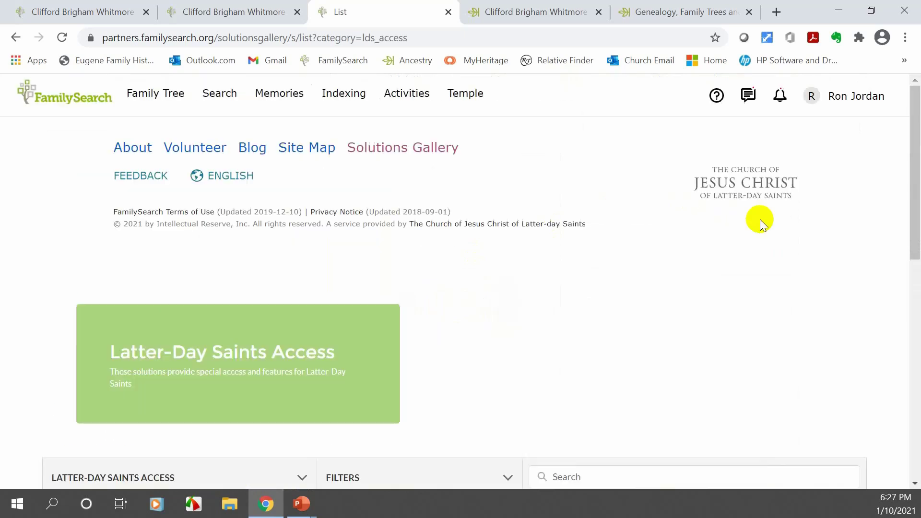
Look over the Latter-Day Saints Access partner sites and open the Ancestry for Latter-day Saints profile
{"action": "scroll", "coordinate": [514, 293], "scroll_direction": "down", "scroll_amount": 3}
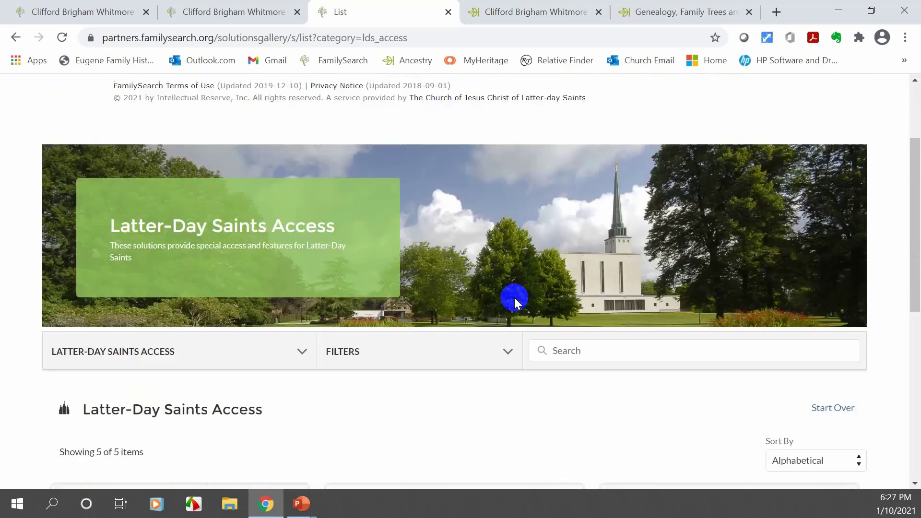
{"action": "scroll", "coordinate": [517, 302], "scroll_direction": "down", "scroll_amount": 3}
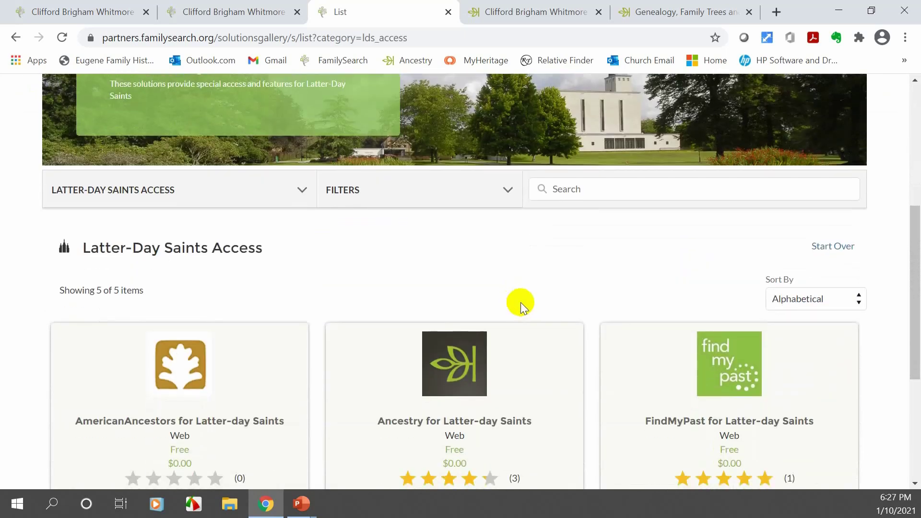
{"action": "scroll", "coordinate": [520, 302], "scroll_direction": "down", "scroll_amount": 3}
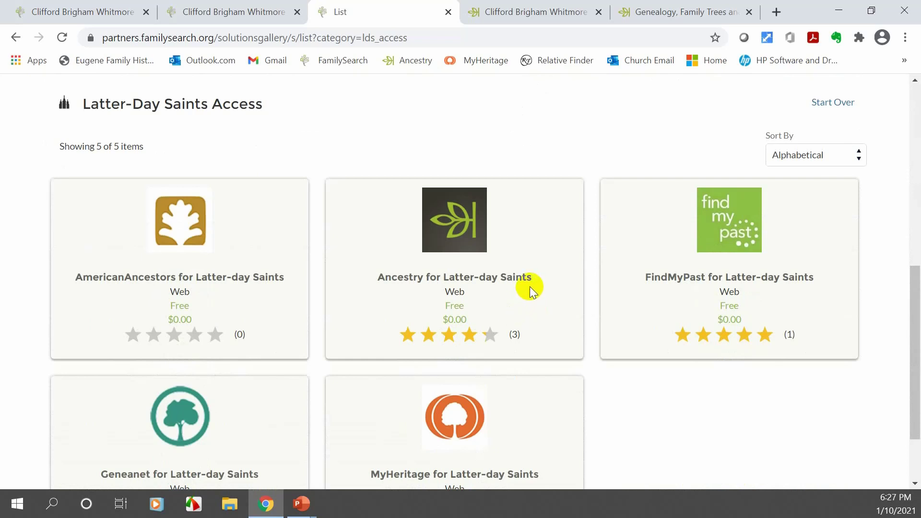
{"action": "scroll", "coordinate": [529, 286], "scroll_direction": "down", "scroll_amount": 1}
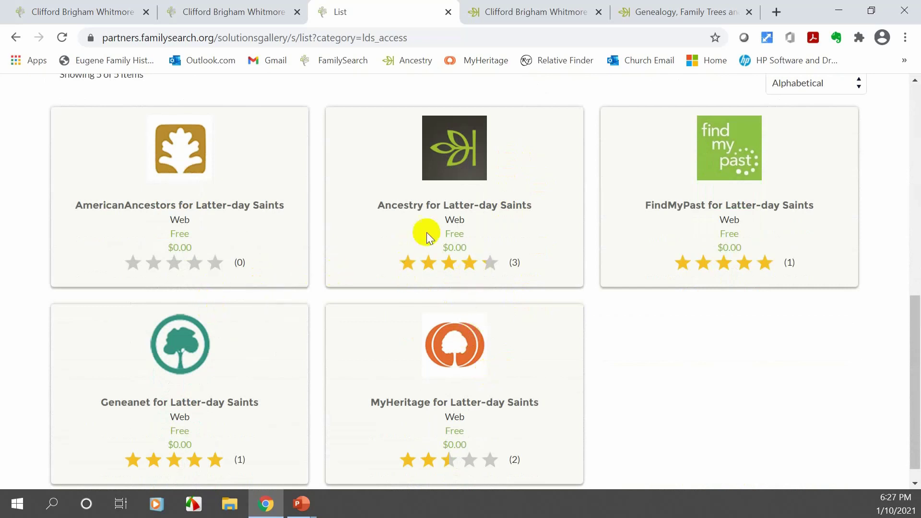
{"action": "left_click", "coordinate": [458, 152]}
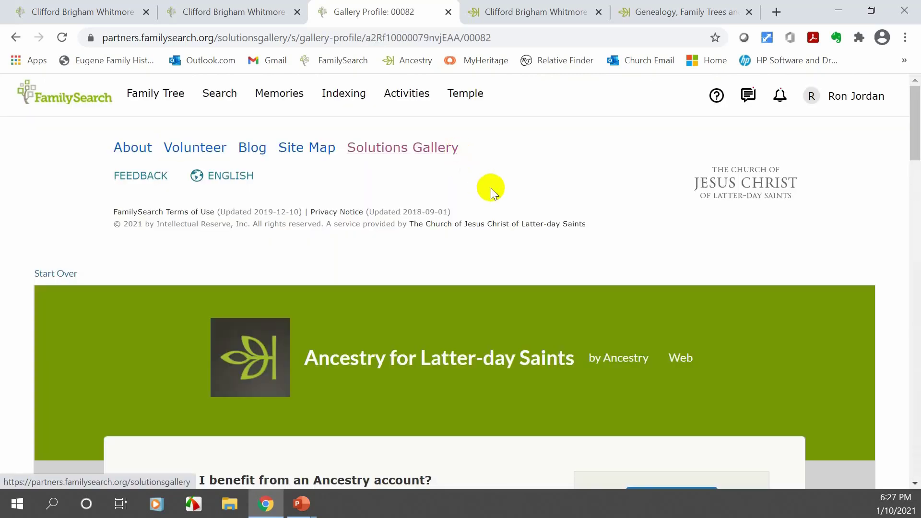
Review the Ancestry for Latter-day Saints benefits, compatibility and reviews, and close the profile to return to the Ancestry search results
{"action": "scroll", "coordinate": [580, 260], "scroll_direction": "down", "scroll_amount": 8}
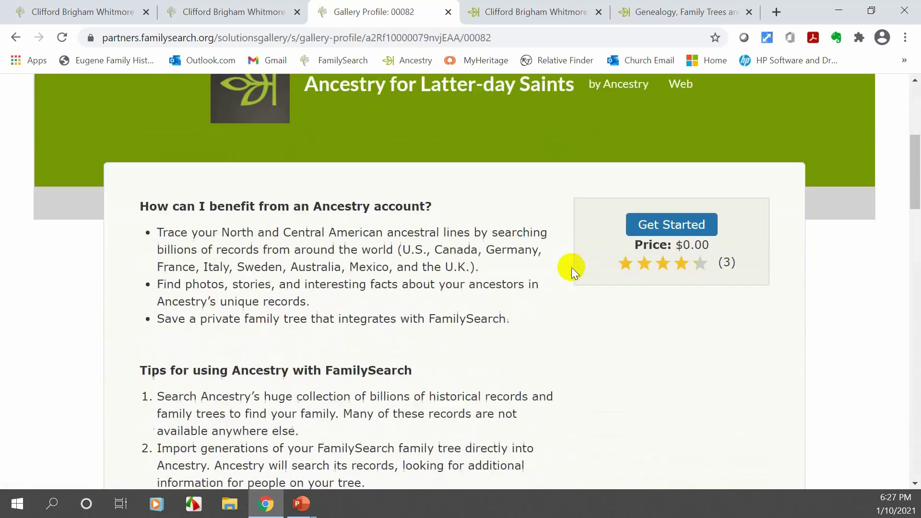
{"action": "scroll", "coordinate": [565, 280], "scroll_direction": "down", "scroll_amount": 6}
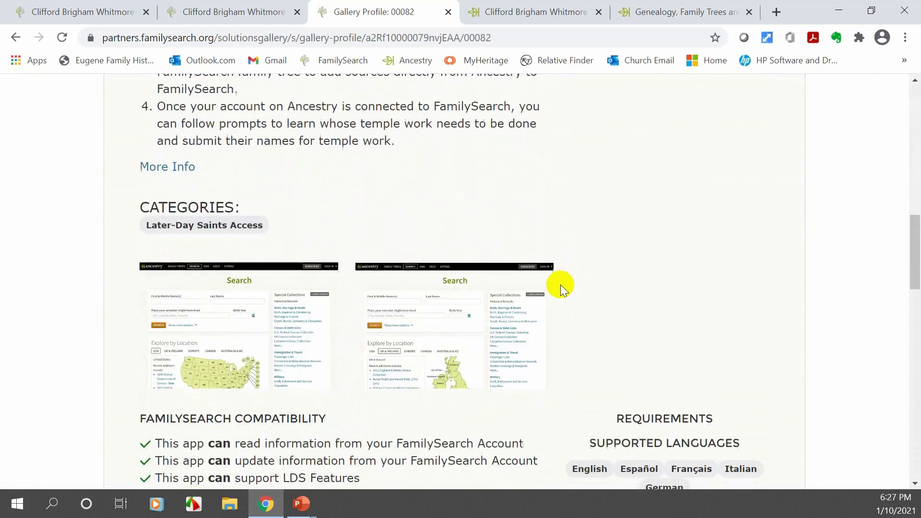
{"action": "scroll", "coordinate": [556, 288], "scroll_direction": "down", "scroll_amount": 10}
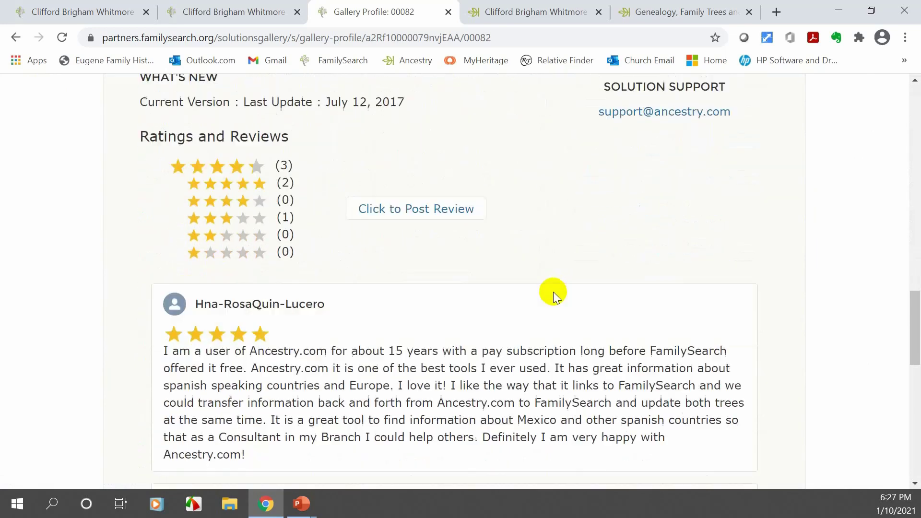
{"action": "scroll", "coordinate": [553, 292], "scroll_direction": "down", "scroll_amount": 15}
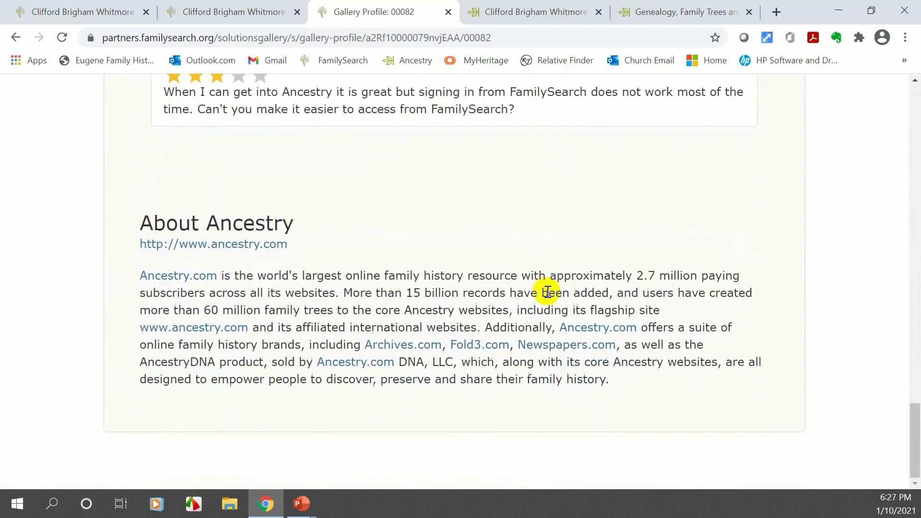
{"action": "scroll", "coordinate": [549, 287], "scroll_direction": "up", "scroll_amount": 20}
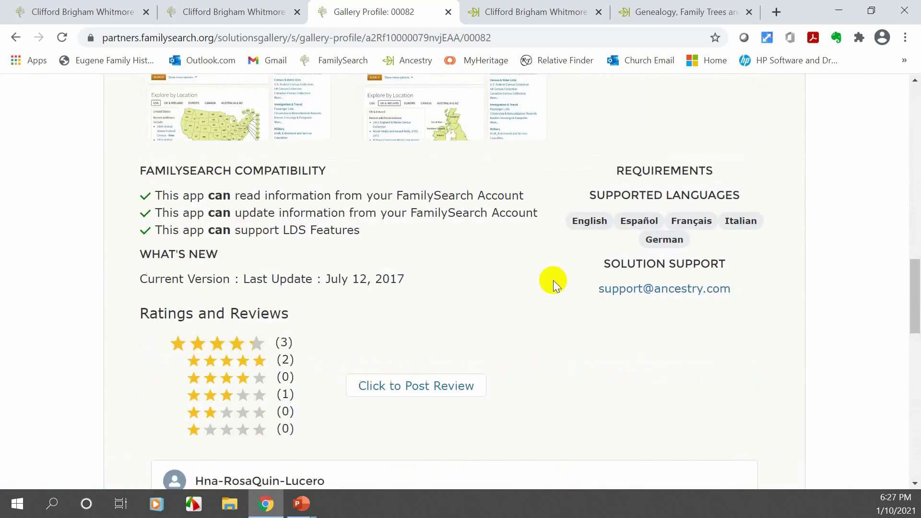
{"action": "scroll", "coordinate": [549, 285], "scroll_direction": "up", "scroll_amount": 14}
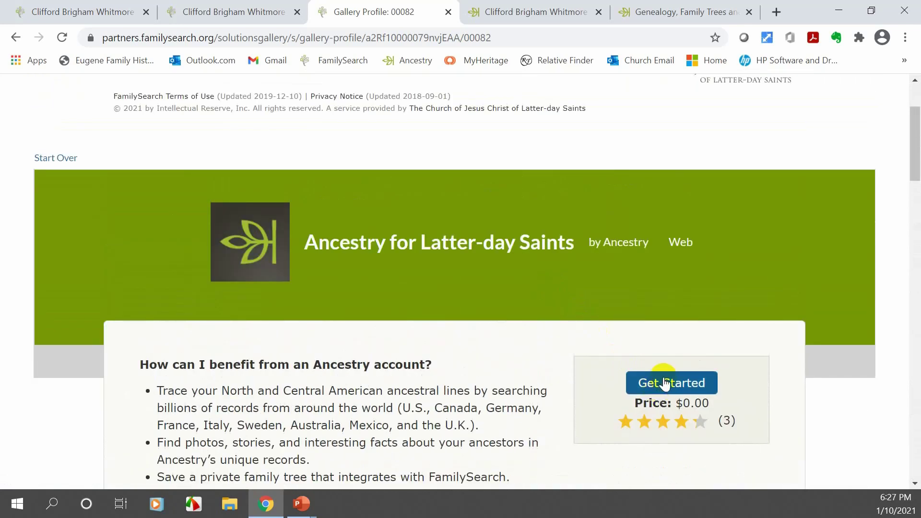
{"action": "left_click", "coordinate": [448, 14]}
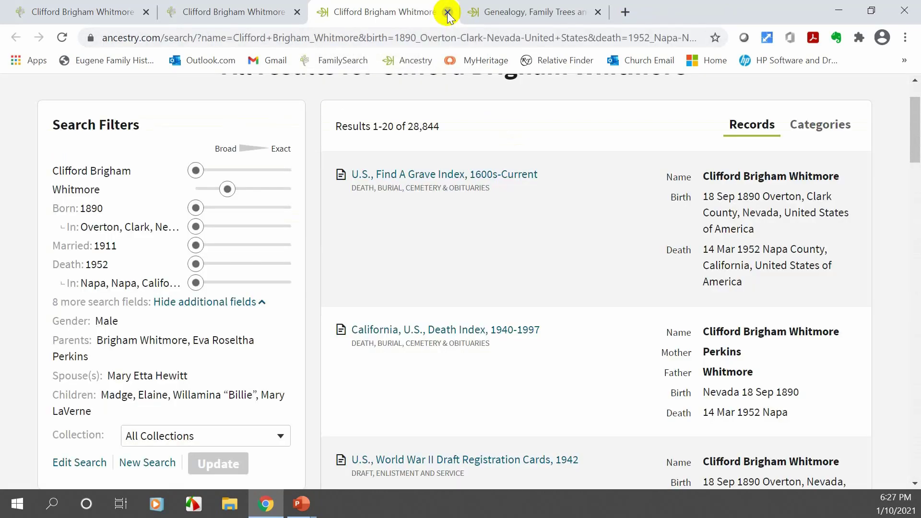
{"action": "scroll", "coordinate": [572, 192], "scroll_direction": "up", "scroll_amount": 2}
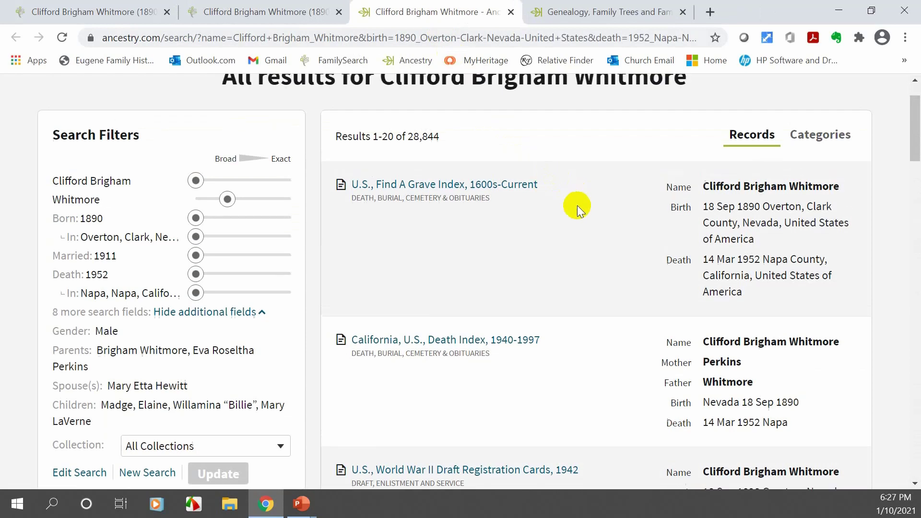
Return to the ancestor's FamilySearch person page and open the full list of Latest Changes
{"action": "left_click", "coordinate": [274, 15]}
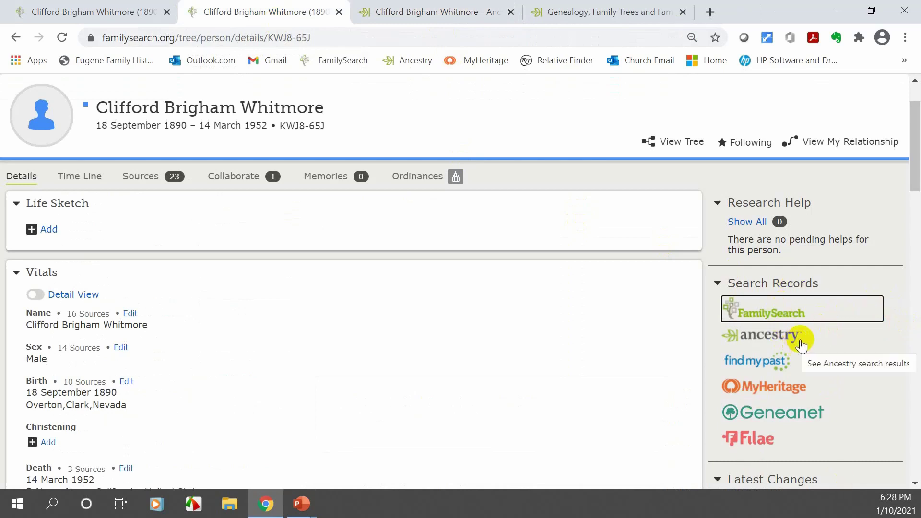
{"action": "scroll", "coordinate": [811, 326], "scroll_direction": "down", "scroll_amount": 2}
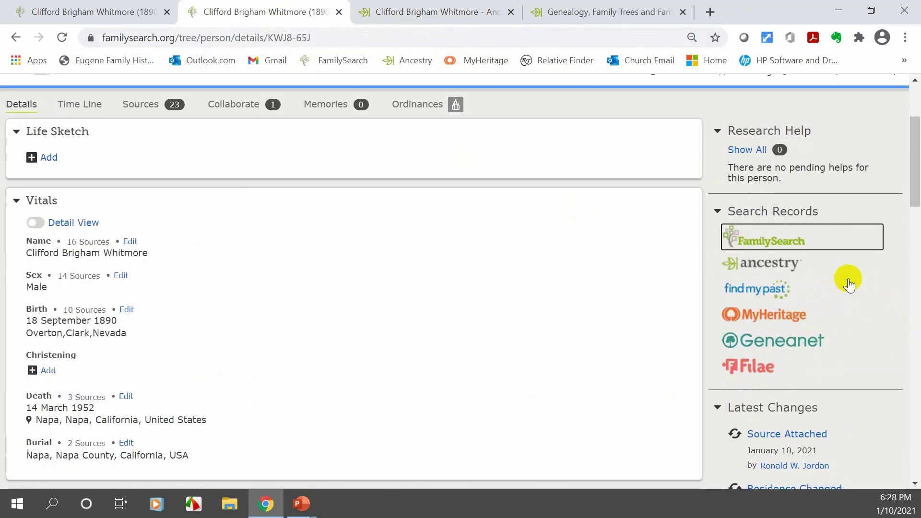
{"action": "scroll", "coordinate": [847, 281], "scroll_direction": "down", "scroll_amount": 2}
{"action": "scroll", "coordinate": [849, 283], "scroll_direction": "down", "scroll_amount": 2}
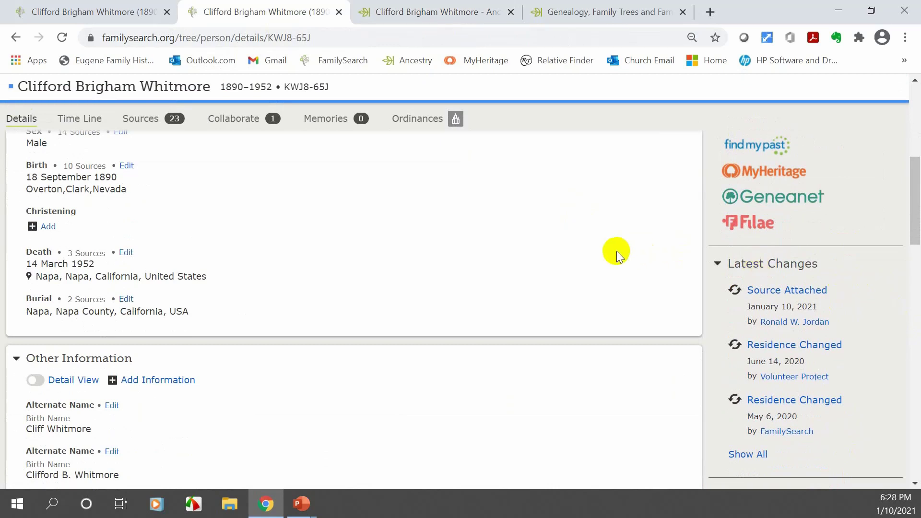
{"action": "left_click", "coordinate": [743, 456]}
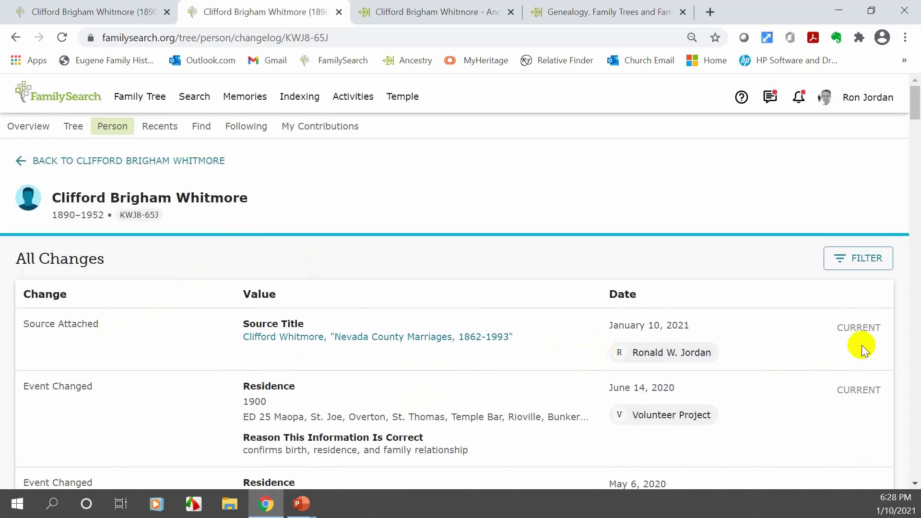
Review the ancestor's change log, including attached sources, changed events, contributors and the reasons given
{"action": "scroll", "coordinate": [508, 333], "scroll_direction": "down", "scroll_amount": 7}
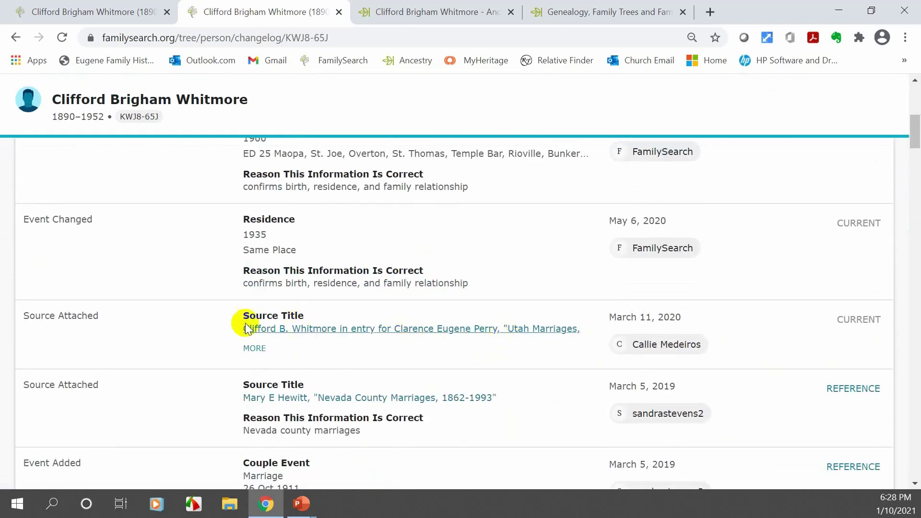
{"action": "scroll", "coordinate": [432, 329], "scroll_direction": "down", "scroll_amount": 1}
{"action": "scroll", "coordinate": [442, 335], "scroll_direction": "down", "scroll_amount": 3}
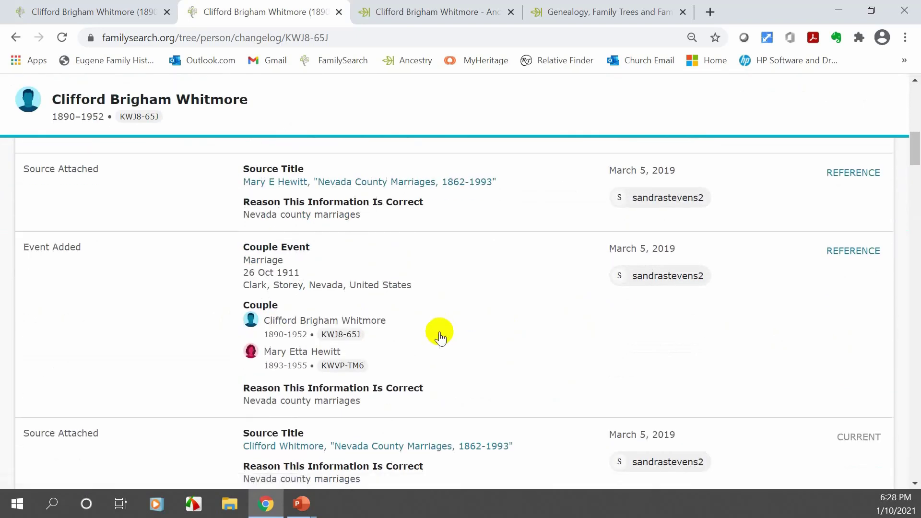
{"action": "scroll", "coordinate": [439, 343], "scroll_direction": "down", "scroll_amount": 4}
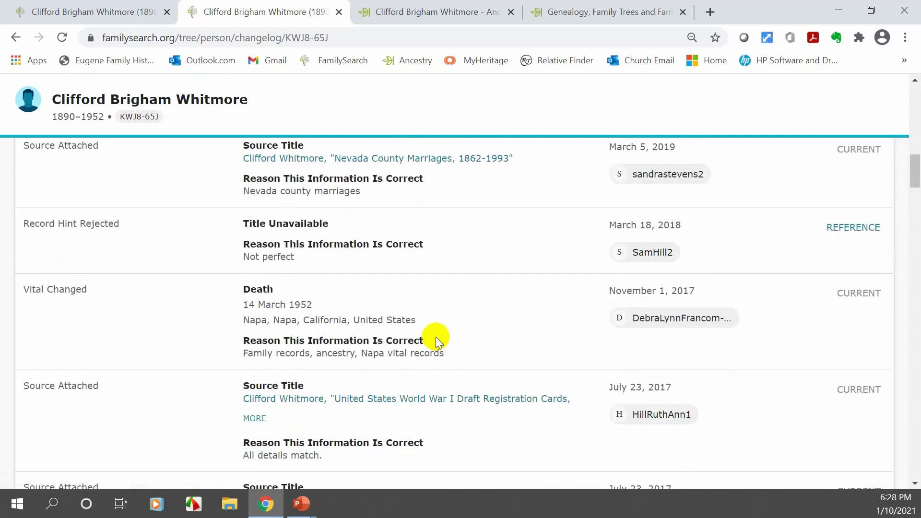
{"action": "scroll", "coordinate": [437, 339], "scroll_direction": "down", "scroll_amount": 2}
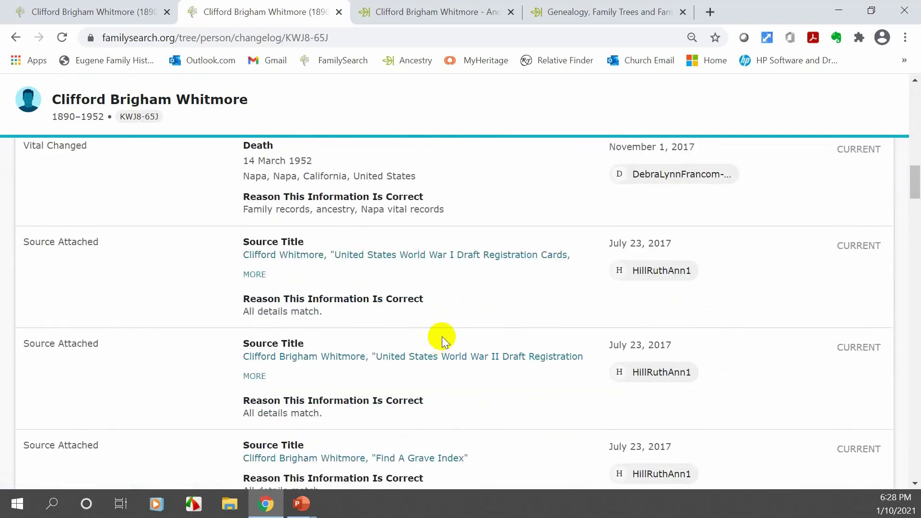
{"action": "scroll", "coordinate": [441, 336], "scroll_direction": "up", "scroll_amount": 6}
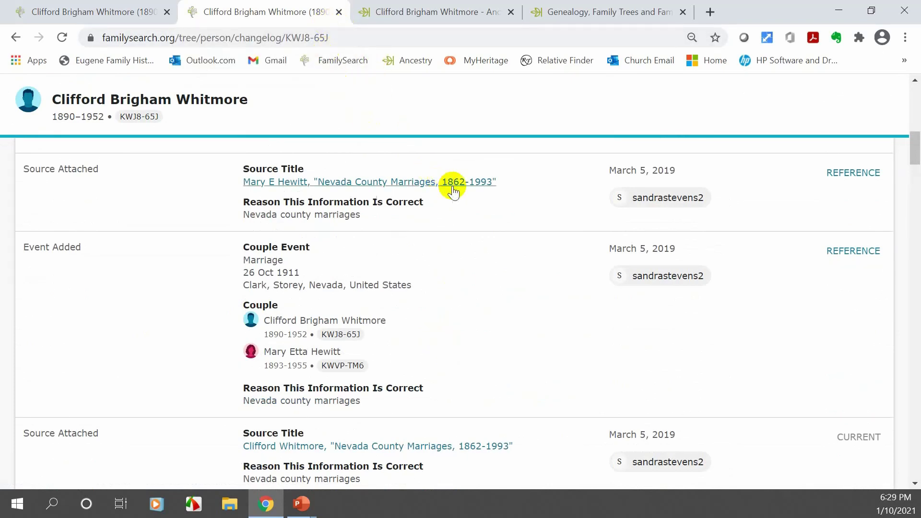
Close the change log and run Find Similar People from the ancestor's other open person page
{"action": "left_click", "coordinate": [339, 12]}
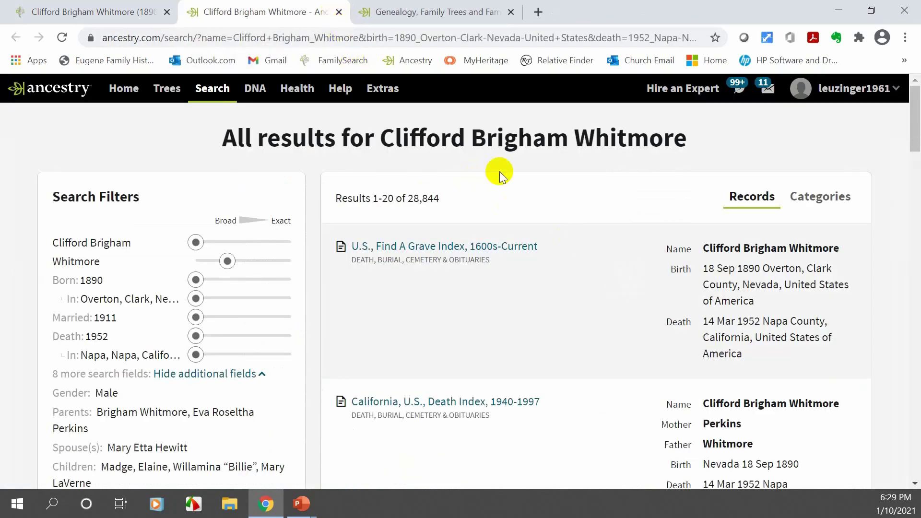
{"action": "left_click", "coordinate": [72, 12]}
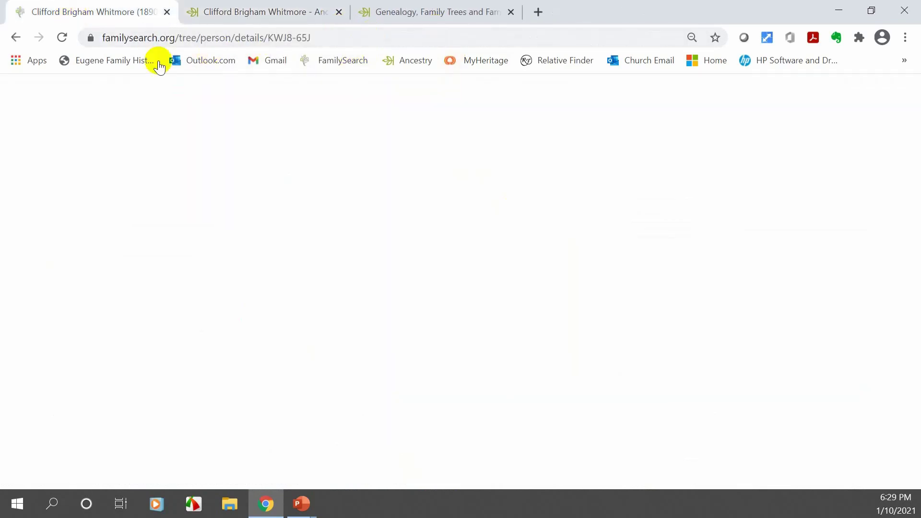
{"action": "left_click", "coordinate": [650, 448]}
{"action": "scroll", "coordinate": [890, 319], "scroll_direction": "down", "scroll_amount": 3}
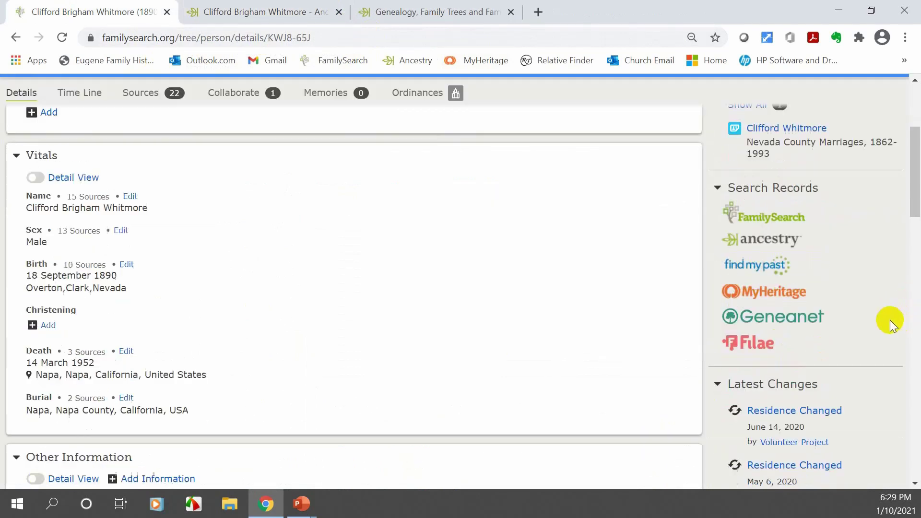
{"action": "scroll", "coordinate": [841, 312], "scroll_direction": "down", "scroll_amount": 3}
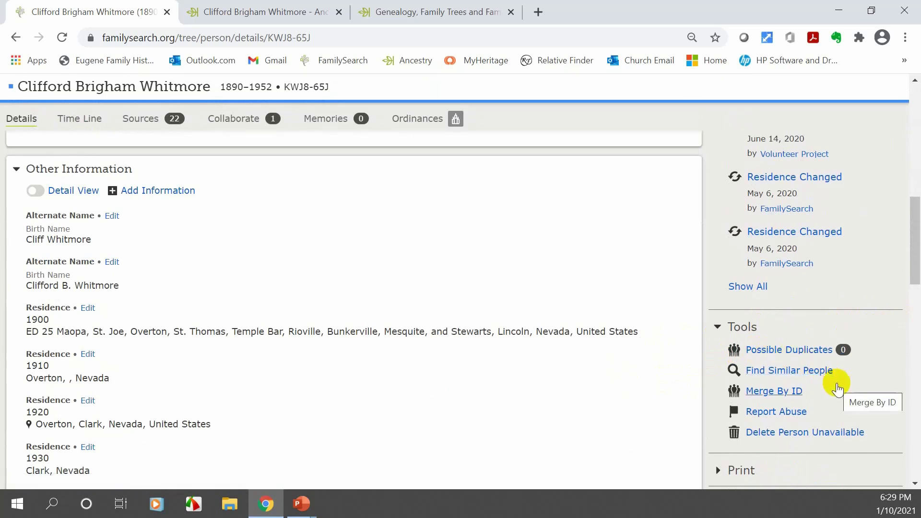
{"action": "left_click", "coordinate": [779, 371]}
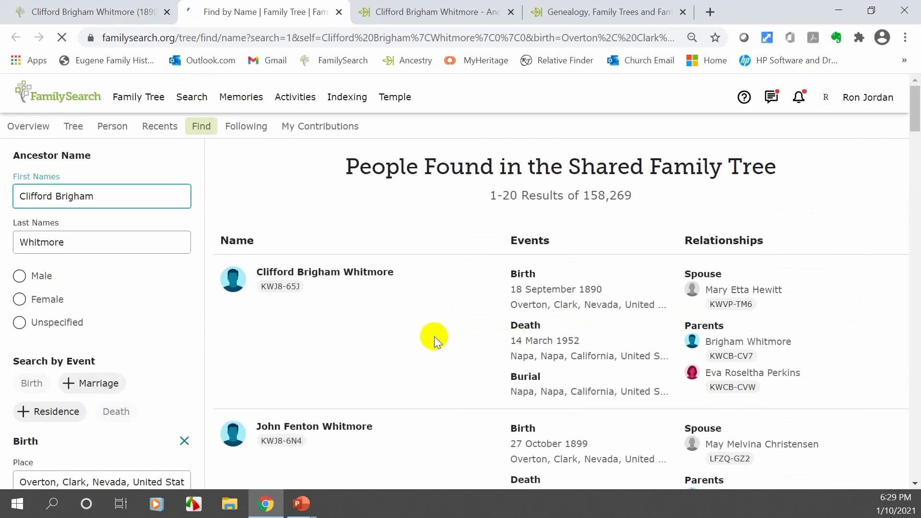
Look through the similar people found in the shared family tree and the search criteria used for them
{"action": "scroll", "coordinate": [435, 335], "scroll_direction": "down", "scroll_amount": 2}
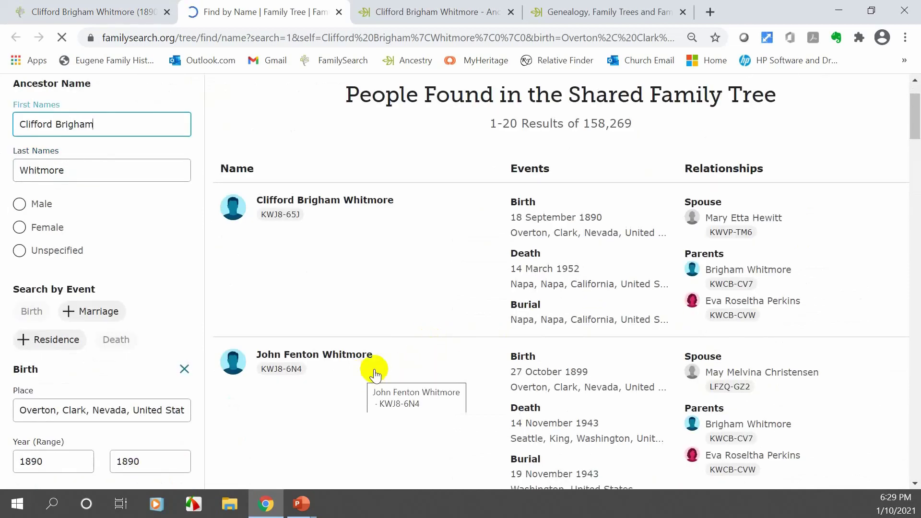
{"action": "scroll", "coordinate": [398, 379], "scroll_direction": "down", "scroll_amount": 3}
{"action": "scroll", "coordinate": [401, 379], "scroll_direction": "down", "scroll_amount": 2}
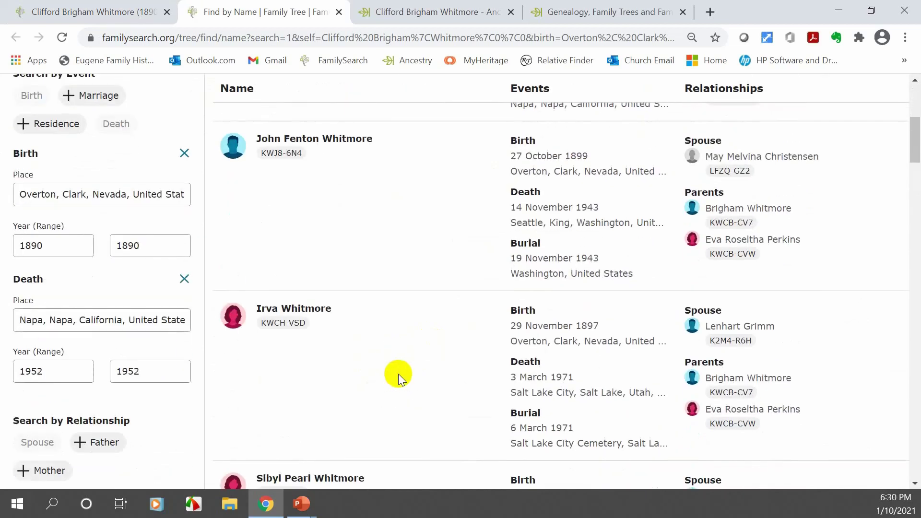
{"action": "scroll", "coordinate": [400, 373], "scroll_direction": "down", "scroll_amount": 2}
{"action": "scroll", "coordinate": [401, 371], "scroll_direction": "down", "scroll_amount": 3}
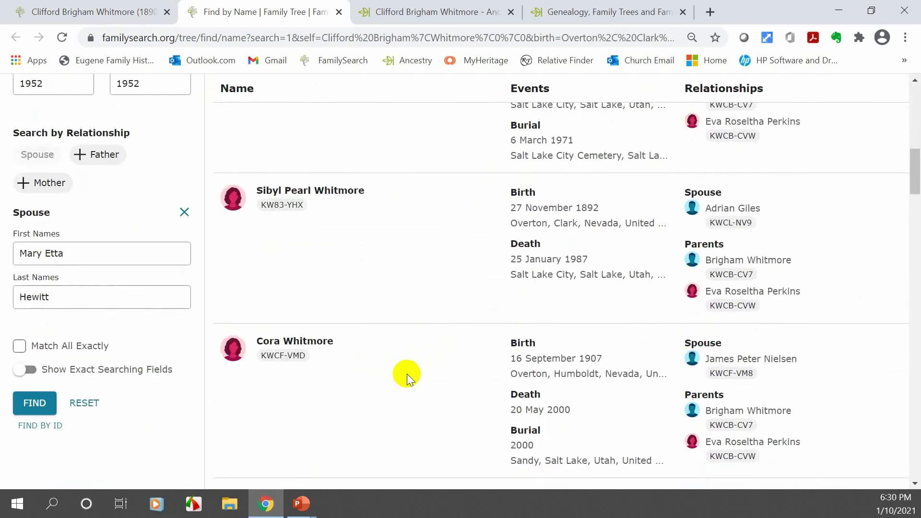
{"action": "scroll", "coordinate": [400, 355], "scroll_direction": "up", "scroll_amount": 3}
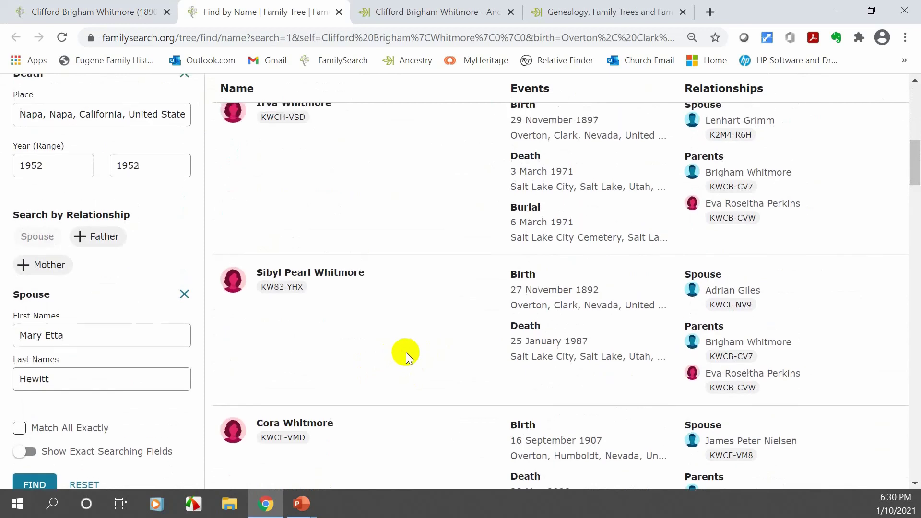
{"action": "scroll", "coordinate": [412, 355], "scroll_direction": "up", "scroll_amount": 8}
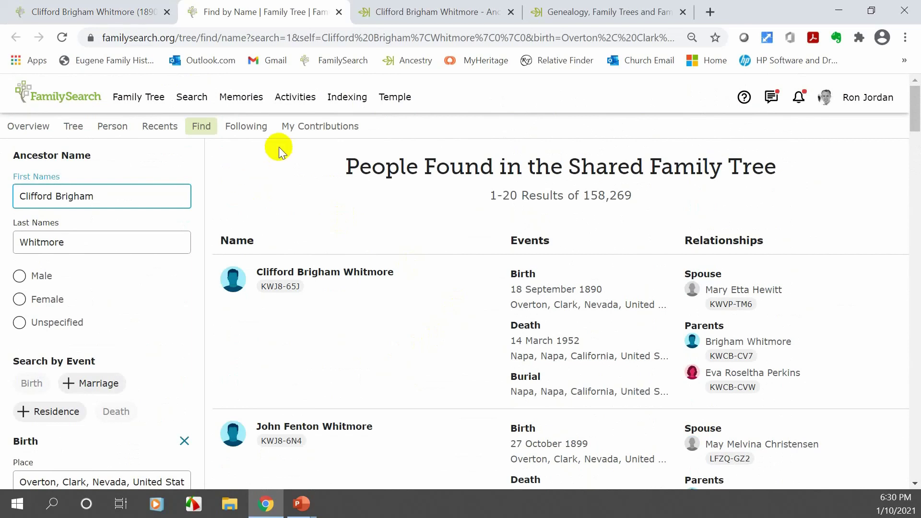
Return to the ancestor's person page and expand the Print options to show the available charts and family forms
{"action": "left_click", "coordinate": [92, 11]}
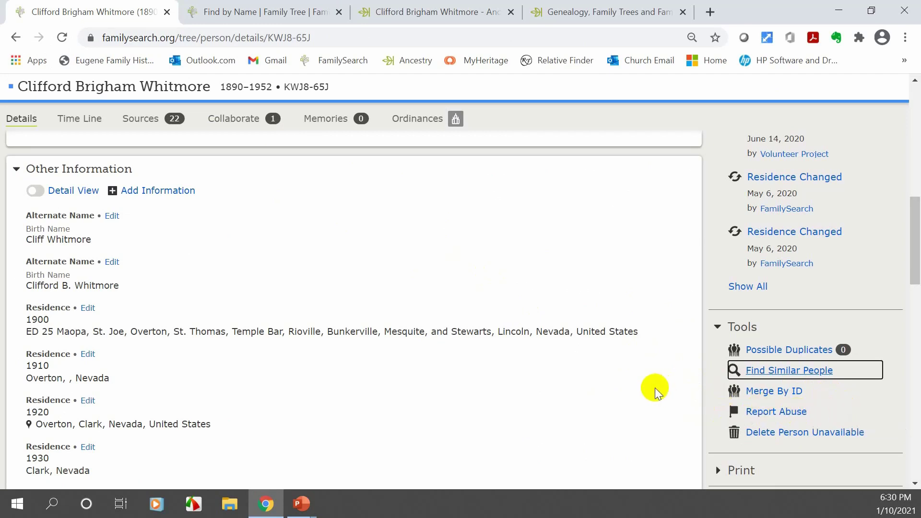
{"action": "scroll", "coordinate": [655, 391], "scroll_direction": "down", "scroll_amount": 1}
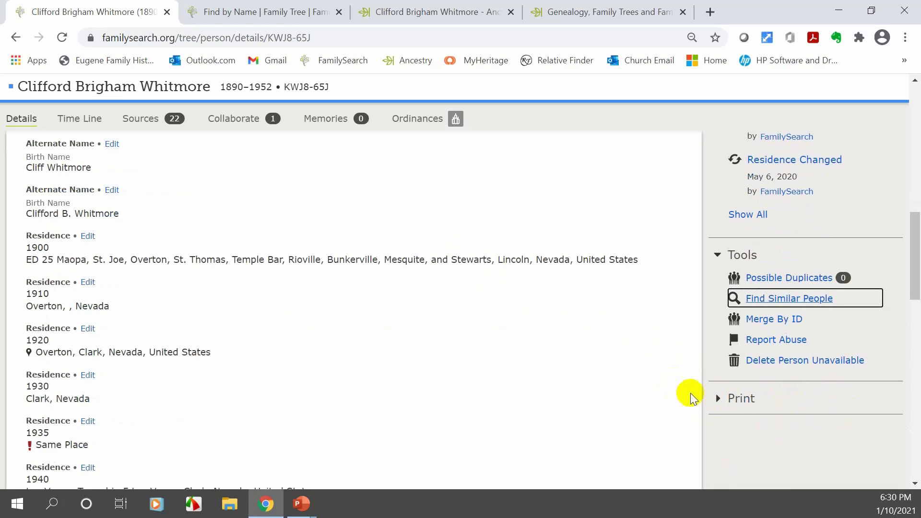
{"action": "left_click", "coordinate": [733, 400]}
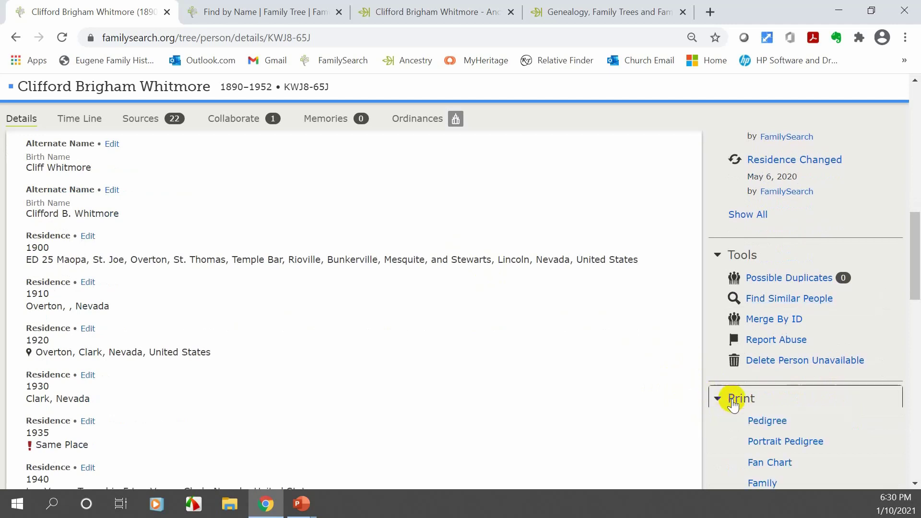
{"action": "scroll", "coordinate": [571, 394], "scroll_direction": "down", "scroll_amount": 1}
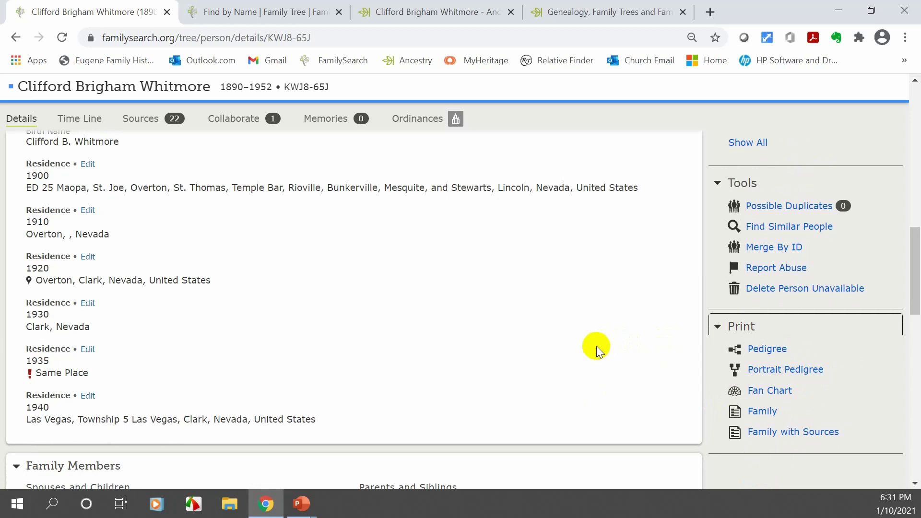
Examine the Details page's vitals, other information, family members and research tools from end to end
{"action": "scroll", "coordinate": [596, 346], "scroll_direction": "up", "scroll_amount": 5}
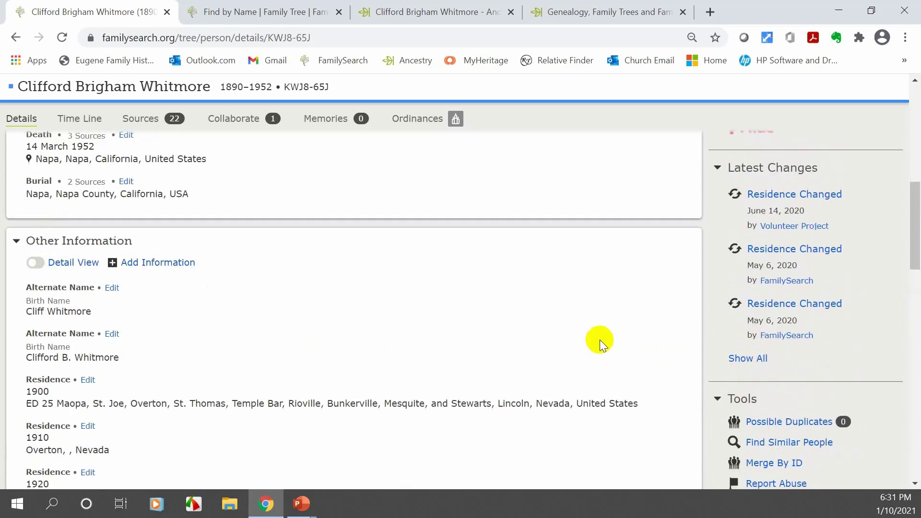
{"action": "scroll", "coordinate": [600, 340], "scroll_direction": "down", "scroll_amount": 10}
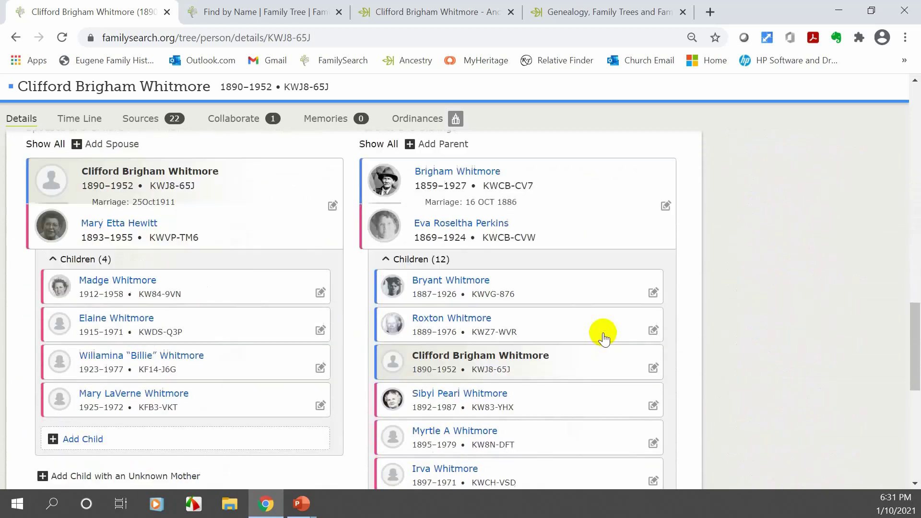
{"action": "scroll", "coordinate": [602, 336], "scroll_direction": "down", "scroll_amount": 4}
{"action": "scroll", "coordinate": [608, 335], "scroll_direction": "up", "scroll_amount": 7}
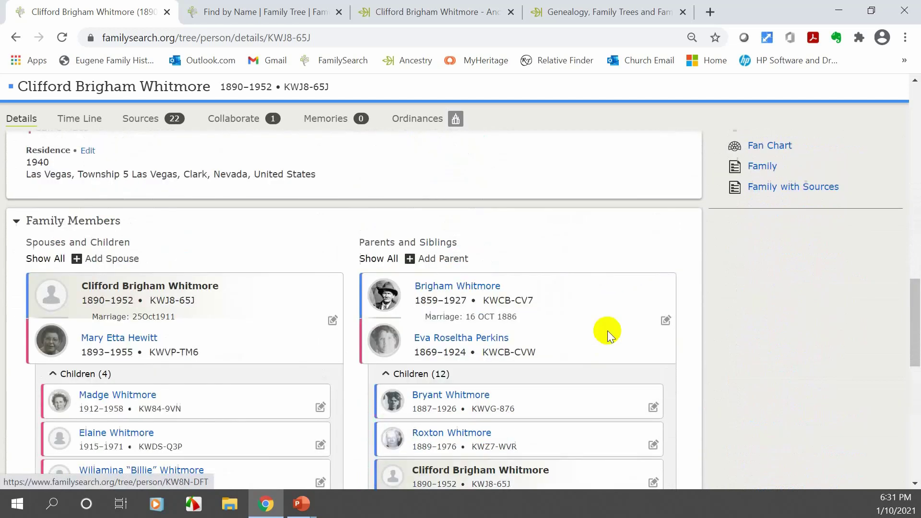
{"action": "scroll", "coordinate": [608, 334], "scroll_direction": "up", "scroll_amount": 6}
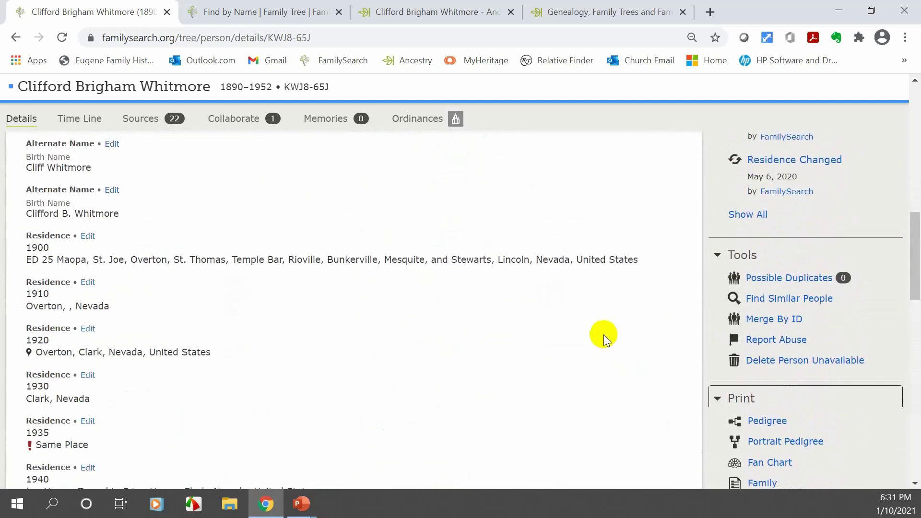
{"action": "scroll", "coordinate": [604, 339], "scroll_direction": "up", "scroll_amount": 8}
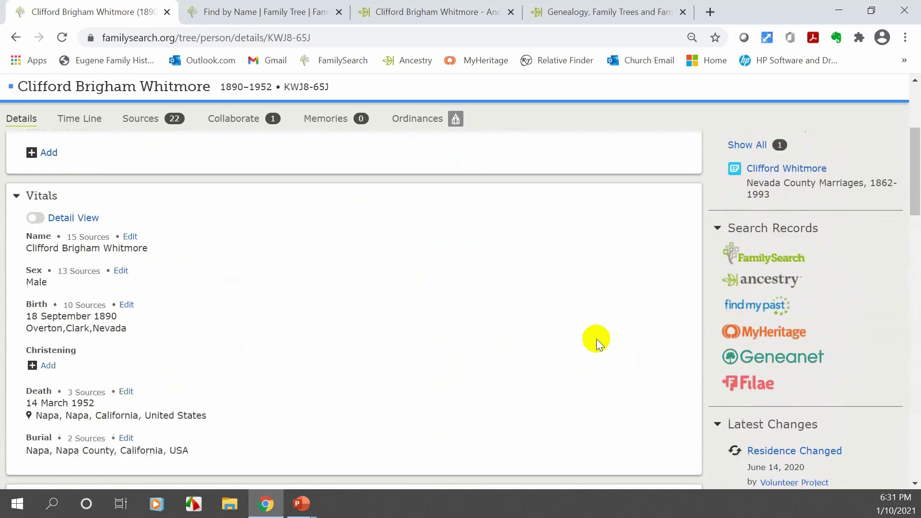
{"action": "scroll", "coordinate": [596, 339], "scroll_direction": "up", "scroll_amount": 3}
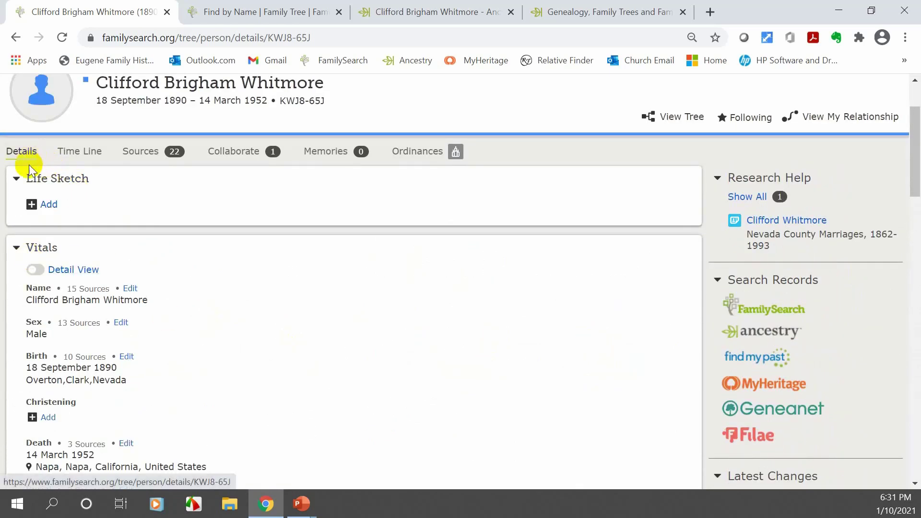
{"action": "scroll", "coordinate": [126, 232], "scroll_direction": "up", "scroll_amount": 2}
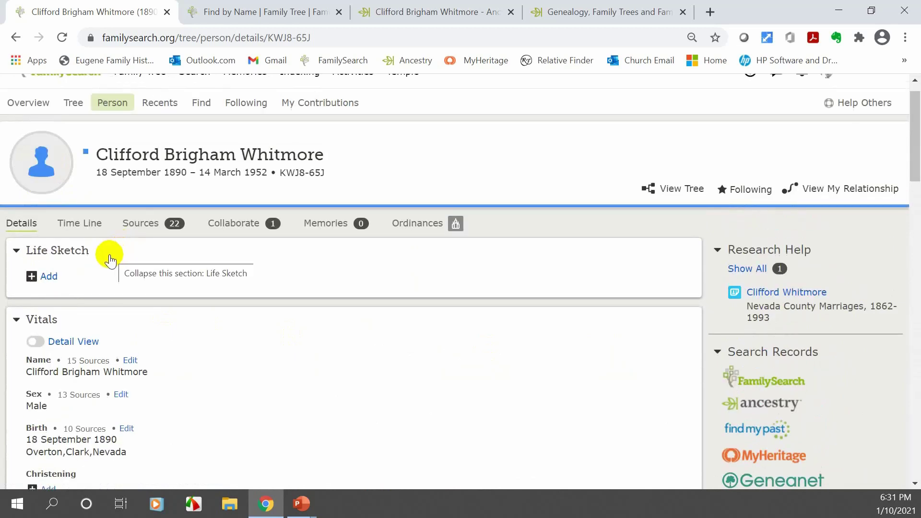
Open the ancestor's Time Line and inspect the Napa death marker and the two-event Utah cluster on its map
{"action": "left_click", "coordinate": [76, 225]}
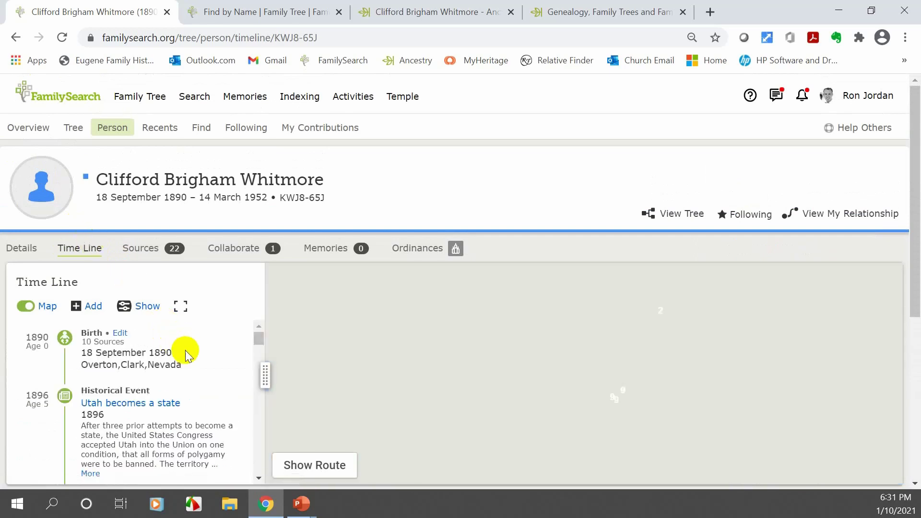
{"action": "scroll", "coordinate": [185, 350], "scroll_direction": "down", "scroll_amount": 1}
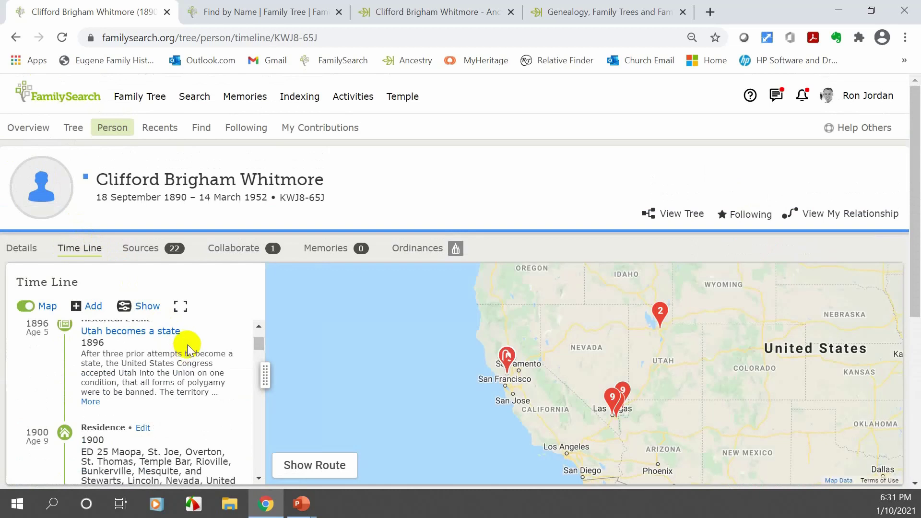
{"action": "scroll", "coordinate": [184, 346], "scroll_direction": "down", "scroll_amount": 2}
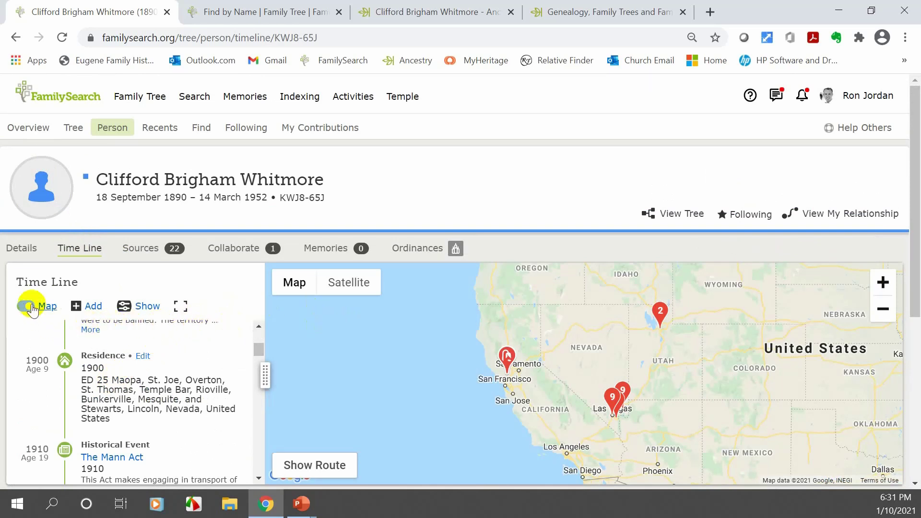
{"action": "left_click", "coordinate": [509, 359]}
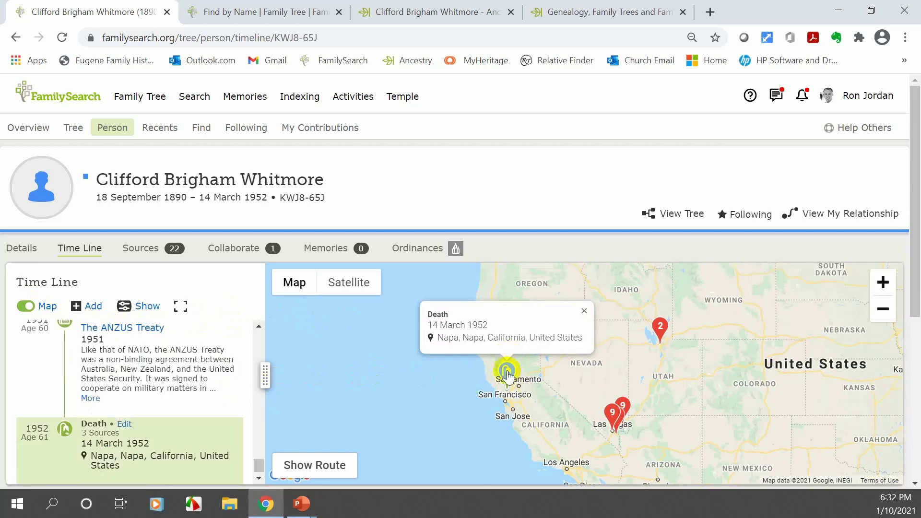
{"action": "left_click", "coordinate": [660, 327]}
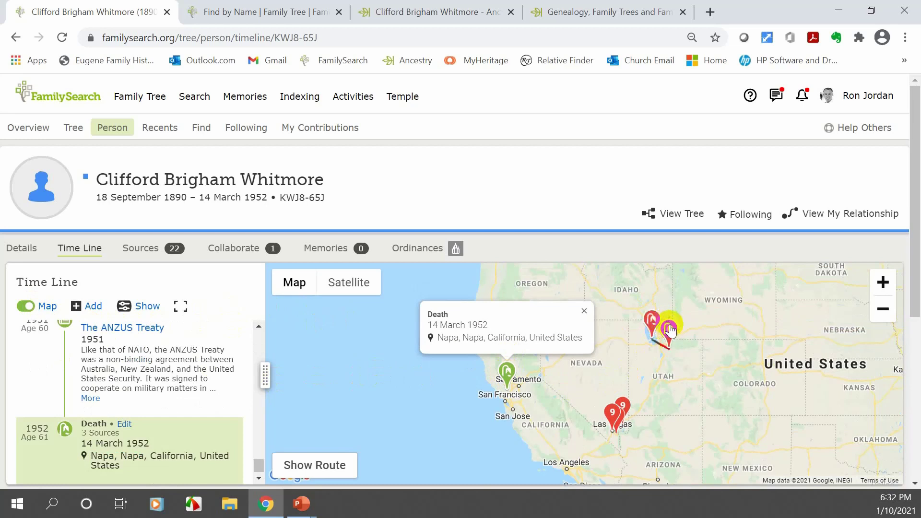
Inspect the Salt Lake City parent-death marker on the Time Line map and read the later events through the 1951 historical event
{"action": "left_click", "coordinate": [668, 329]}
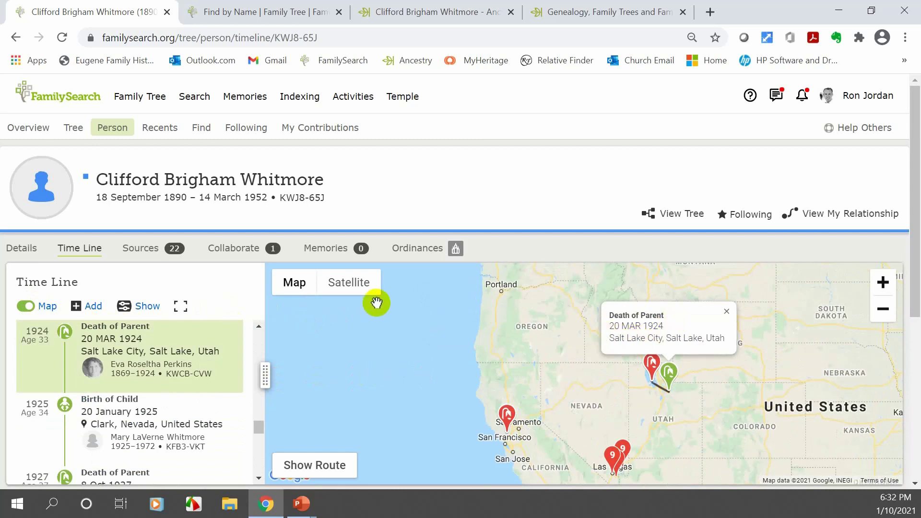
{"action": "scroll", "coordinate": [367, 310], "scroll_direction": "down", "scroll_amount": 2}
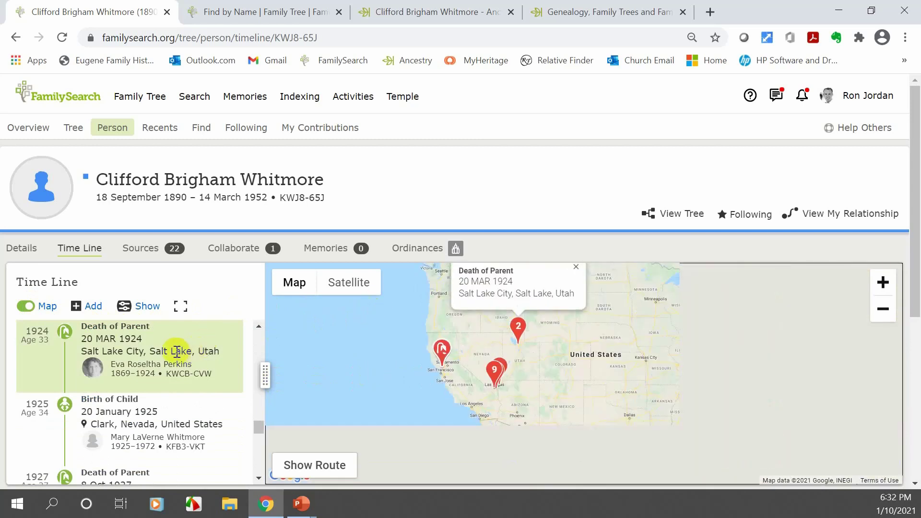
{"action": "scroll", "coordinate": [177, 351], "scroll_direction": "down", "scroll_amount": 5}
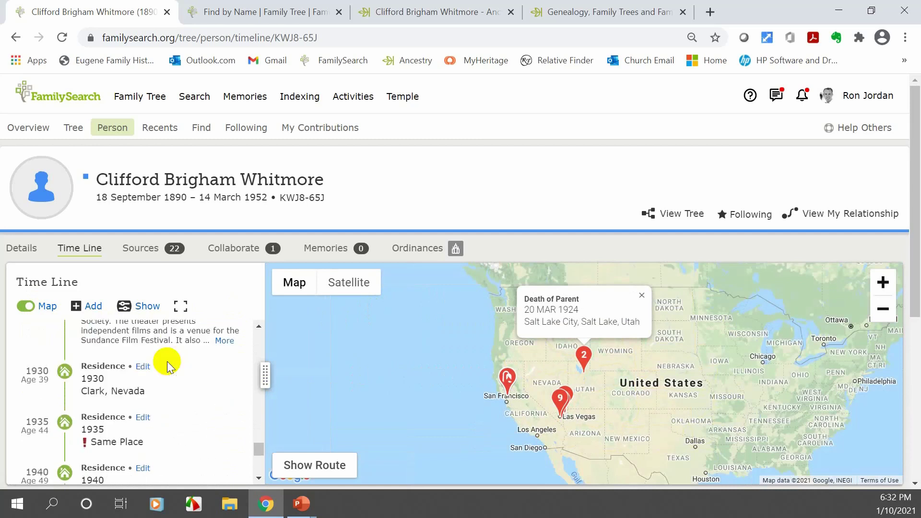
{"action": "scroll", "coordinate": [167, 367], "scroll_direction": "down", "scroll_amount": 1}
{"action": "scroll", "coordinate": [165, 362], "scroll_direction": "down", "scroll_amount": 1}
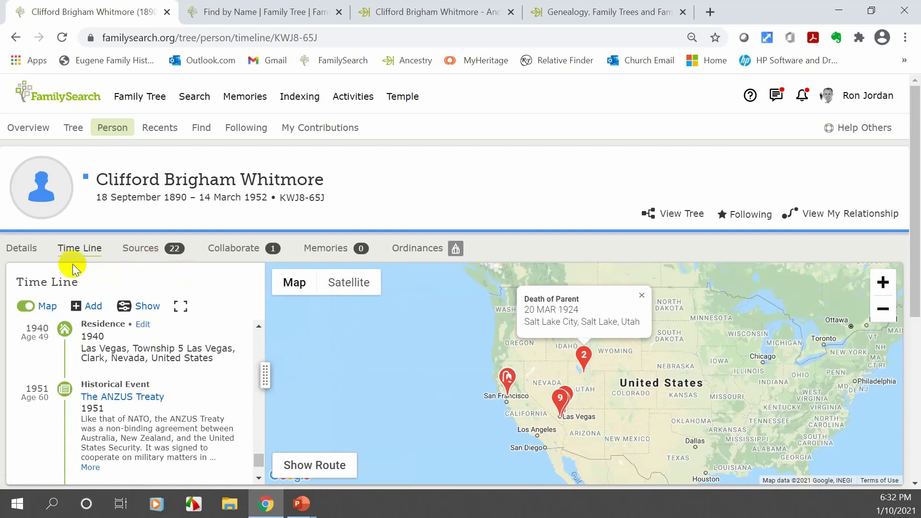
Look through the ancestor's Sources, Collaborate and Memories pages, including the photo, document, story and audio sections
{"action": "left_click", "coordinate": [147, 253]}
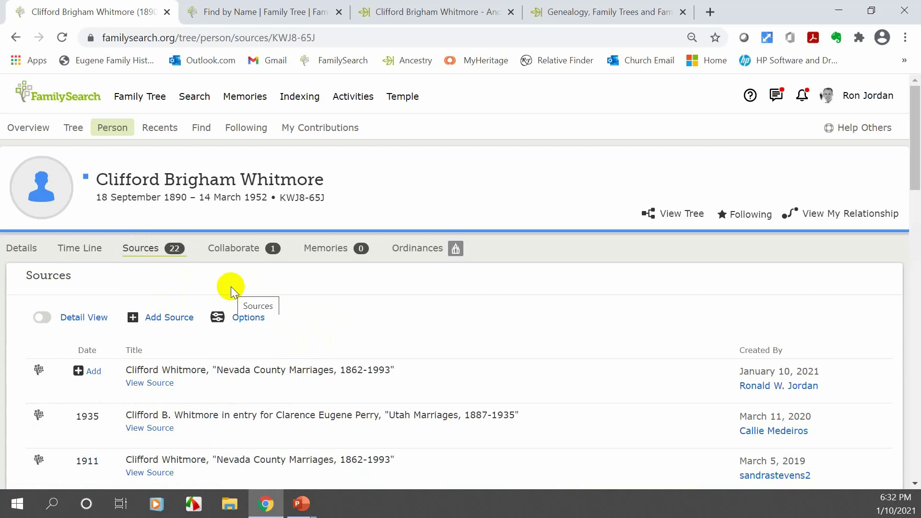
{"action": "left_click", "coordinate": [229, 256]}
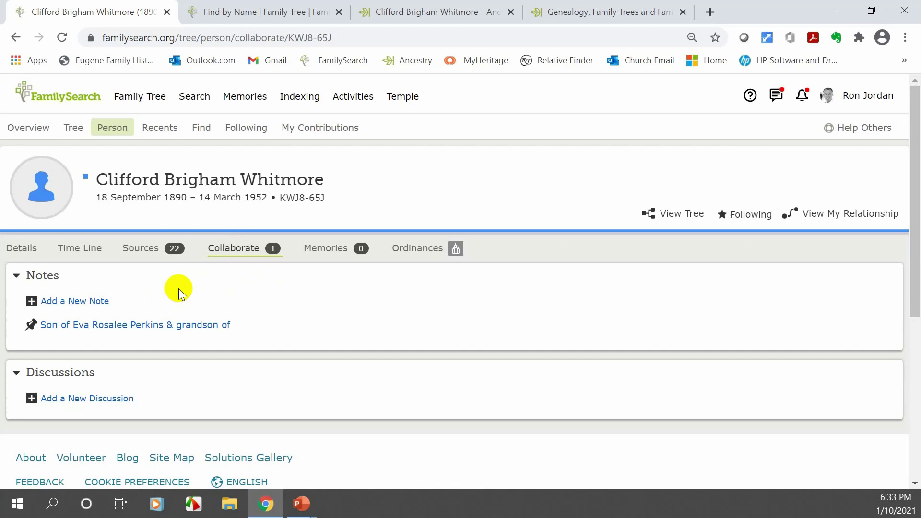
{"action": "left_click", "coordinate": [324, 255]}
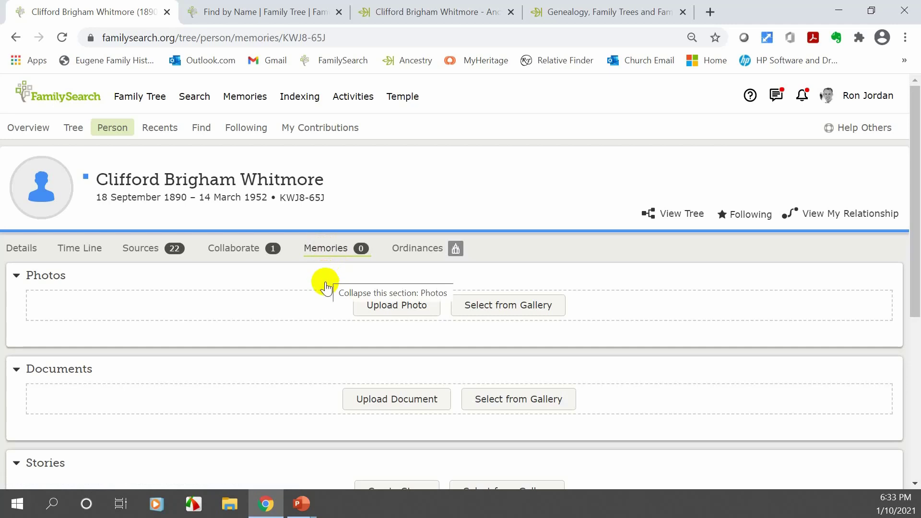
{"action": "scroll", "coordinate": [325, 287], "scroll_direction": "down", "scroll_amount": 3}
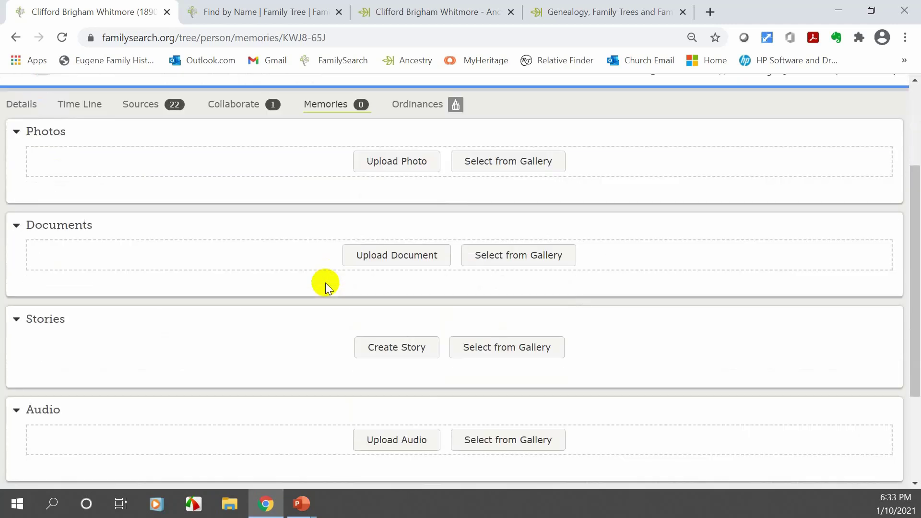
{"action": "scroll", "coordinate": [325, 286], "scroll_direction": "up", "scroll_amount": 1}
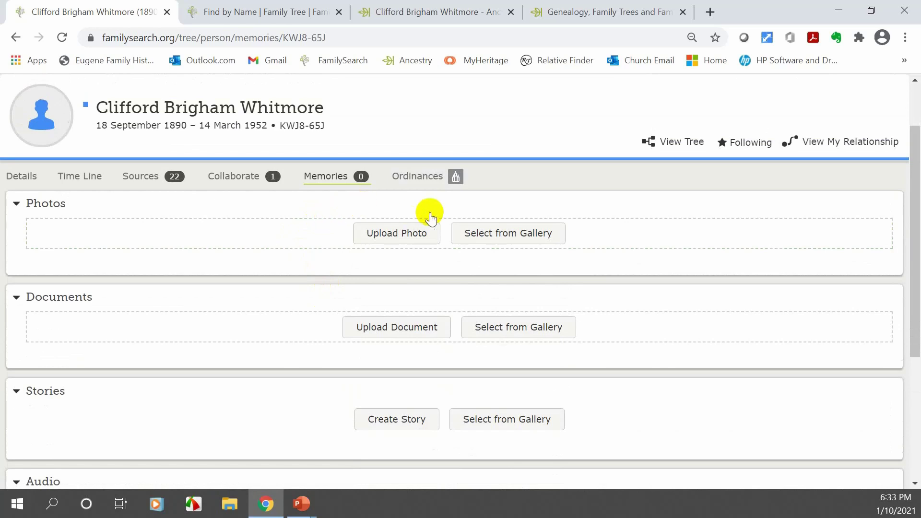
Review the ancestor's Ordinances page from baptism through sealing to spouse
{"action": "left_click", "coordinate": [424, 180]}
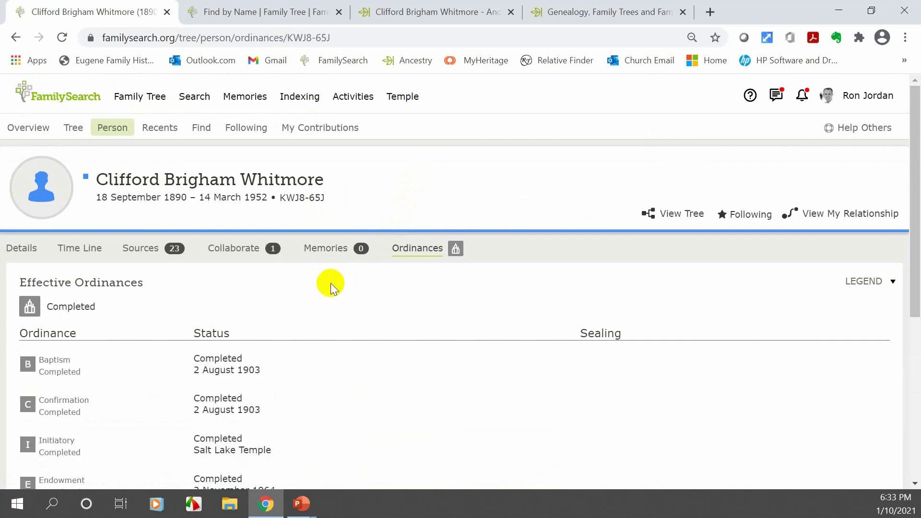
{"action": "scroll", "coordinate": [330, 283], "scroll_direction": "down", "scroll_amount": 1}
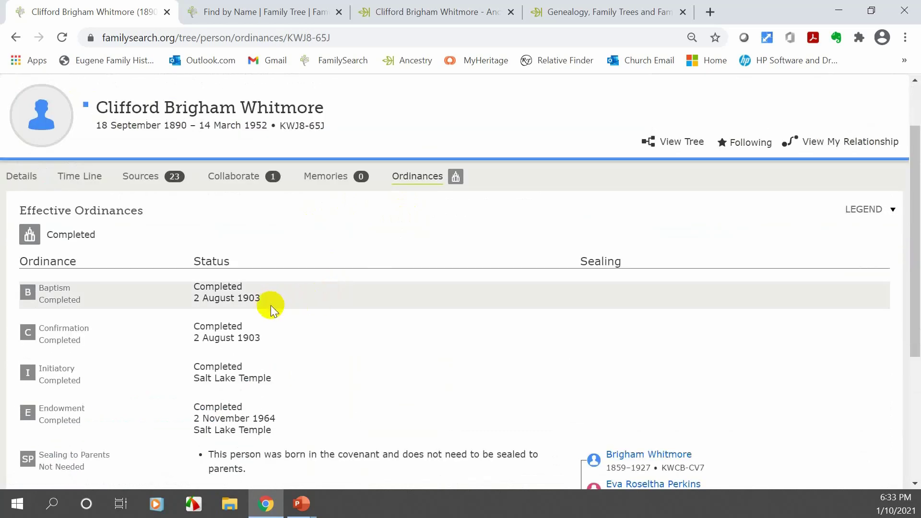
{"action": "scroll", "coordinate": [272, 306], "scroll_direction": "down", "scroll_amount": 1}
{"action": "scroll", "coordinate": [283, 321], "scroll_direction": "down", "scroll_amount": 1}
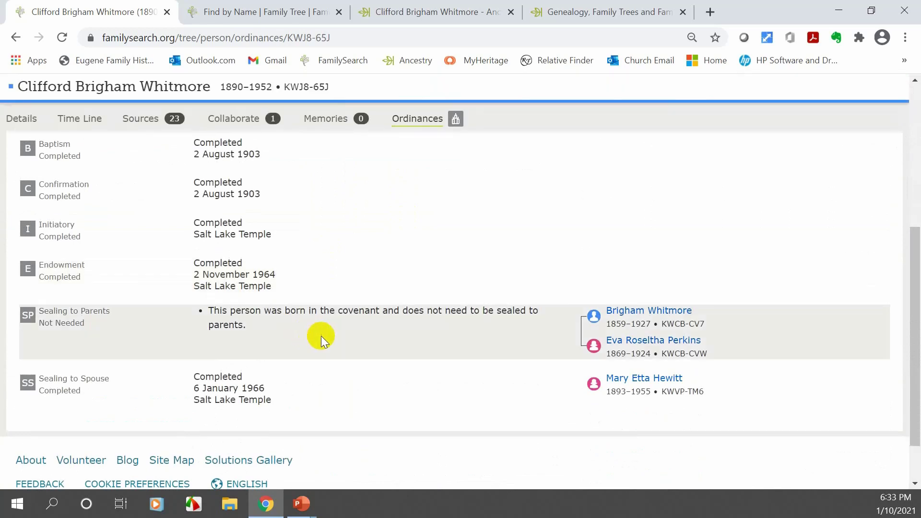
{"action": "scroll", "coordinate": [338, 326], "scroll_direction": "up", "scroll_amount": 4}
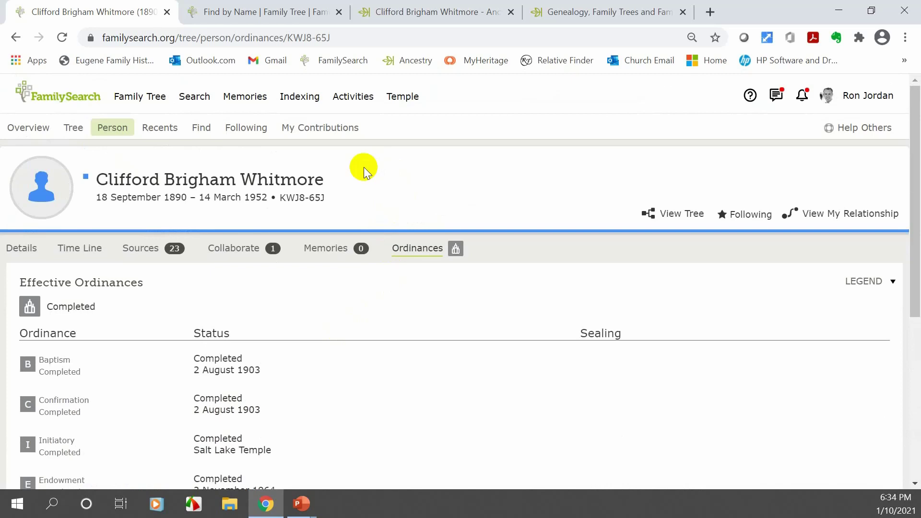
Open the landscape family tree and extend the line beyond the couple married in Salt Lake City on 8 December 1909
{"action": "left_click", "coordinate": [131, 99]}
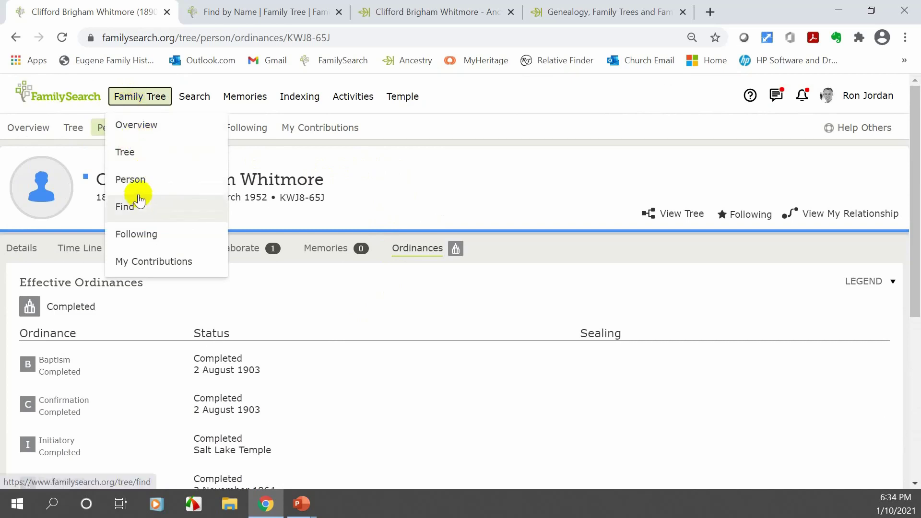
{"action": "left_click", "coordinate": [129, 153]}
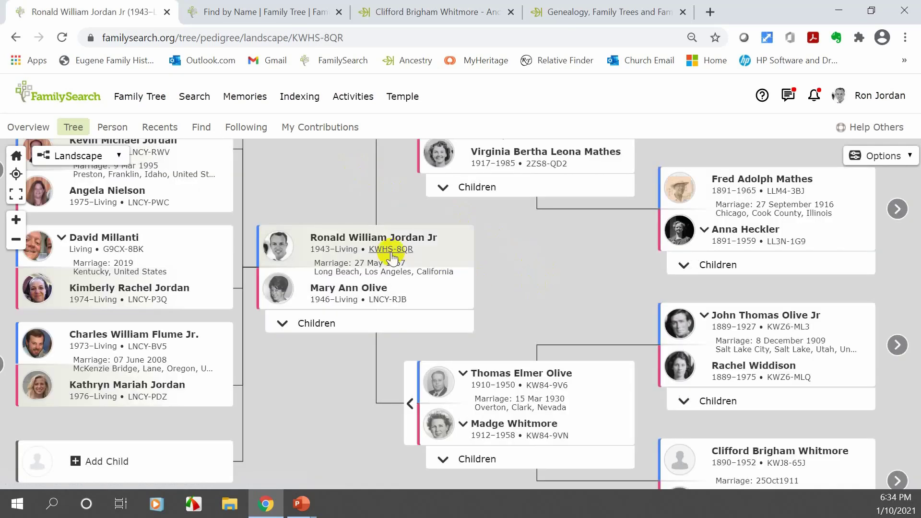
{"action": "left_click", "coordinate": [16, 239]}
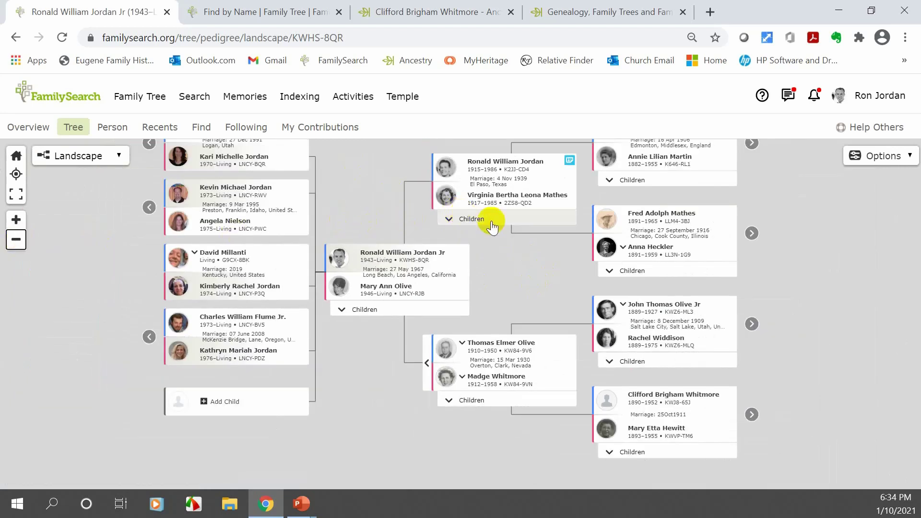
{"action": "left_click_drag", "start_coordinate": [489, 224], "coordinate": [309, 243]}
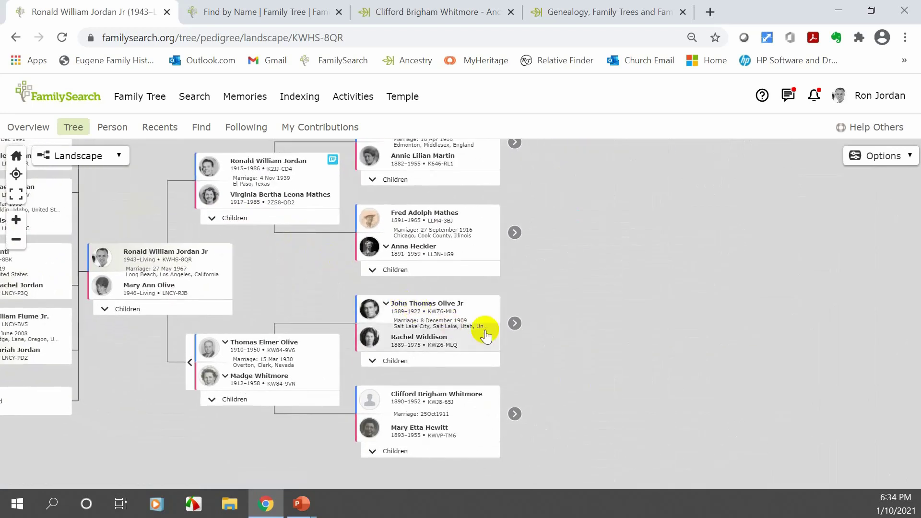
{"action": "left_click", "coordinate": [514, 324]}
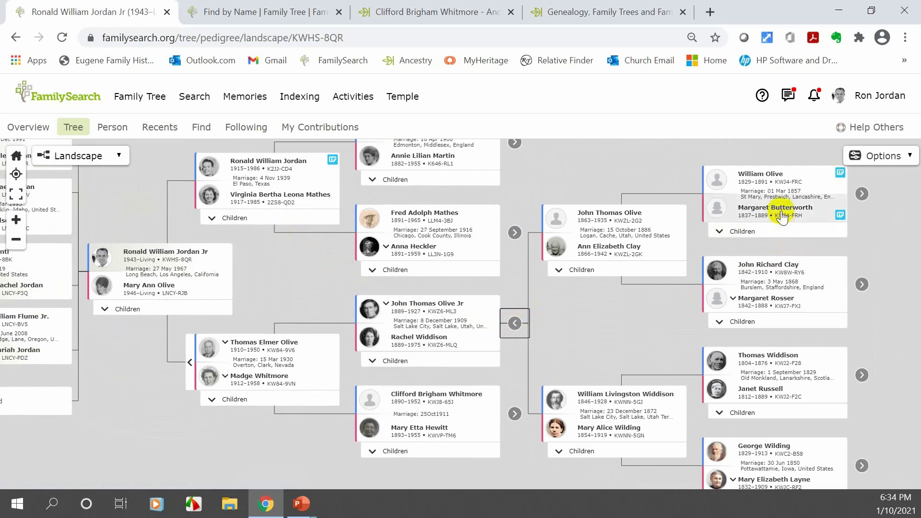
Open the person page of the wife married in Prestwich in 1857 and start the merge review for her possible duplicate
{"action": "left_click", "coordinate": [781, 211]}
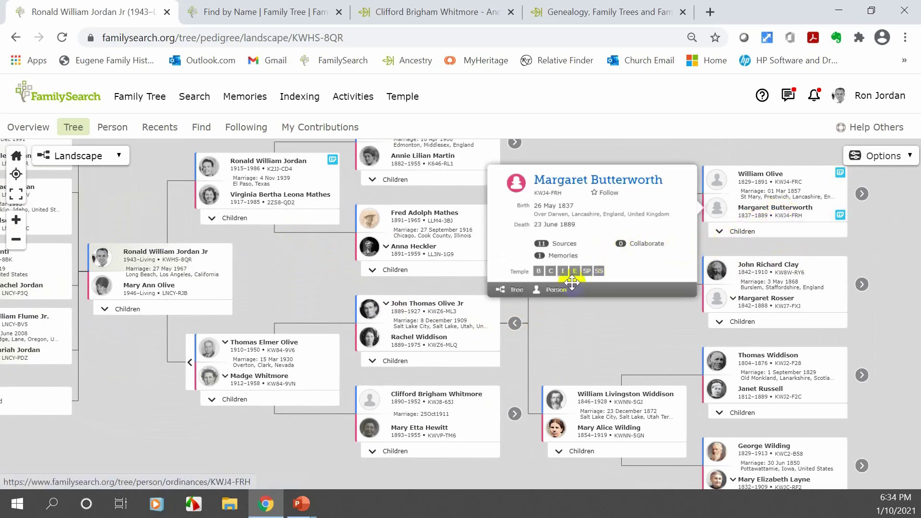
{"action": "left_click", "coordinate": [556, 290]}
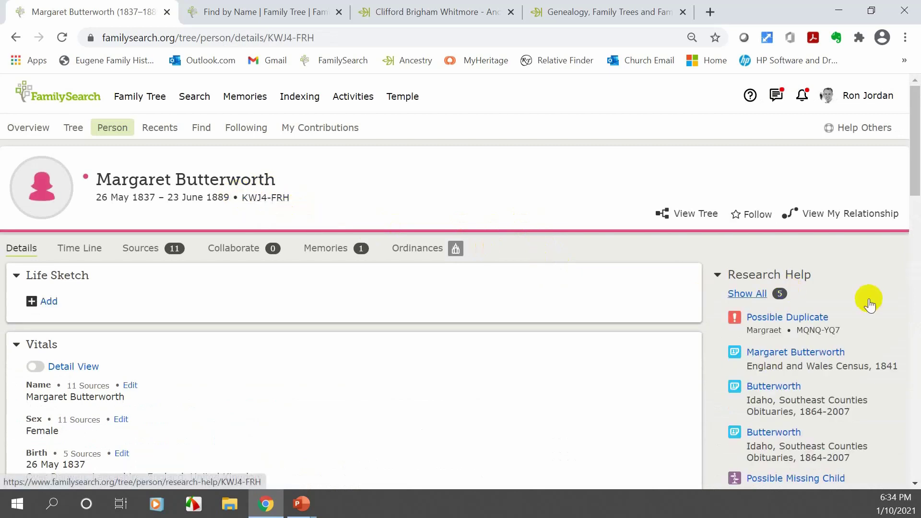
{"action": "scroll", "coordinate": [869, 302], "scroll_direction": "down", "scroll_amount": 1}
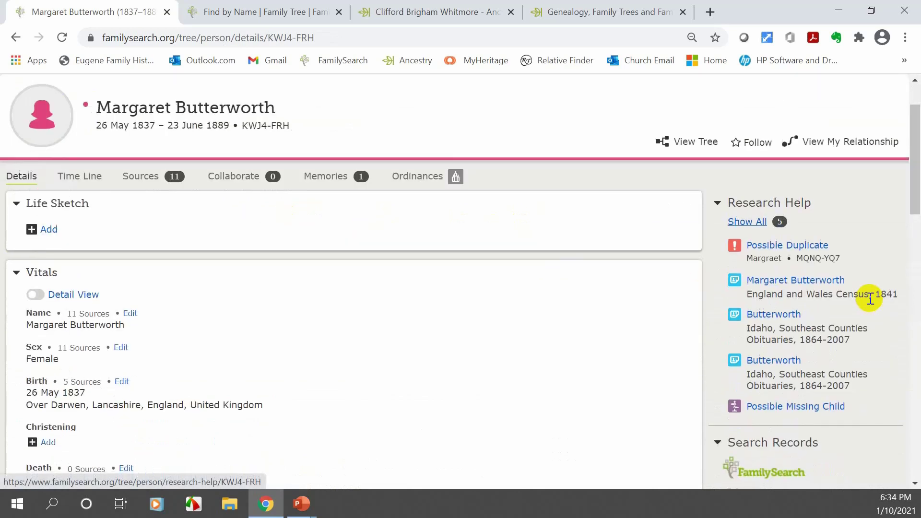
{"action": "left_click", "coordinate": [770, 247]}
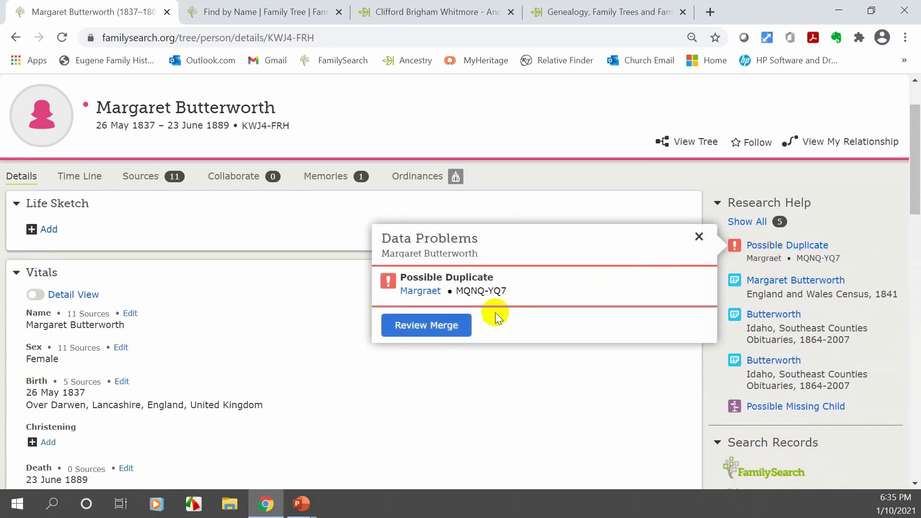
{"action": "left_click", "coordinate": [431, 326]}
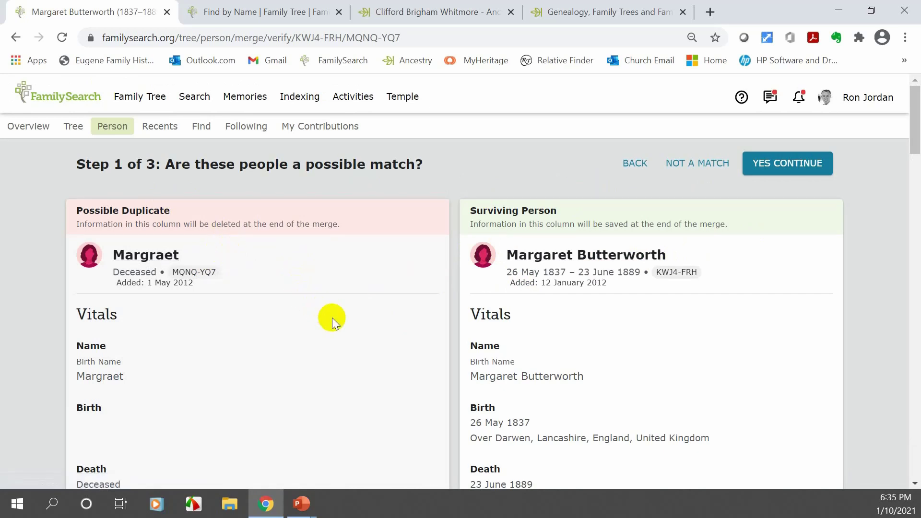
Compare the vitals and family of the possible duplicate and surviving person, and accept them as a possible match
{"action": "scroll", "coordinate": [212, 310], "scroll_direction": "down", "scroll_amount": 6}
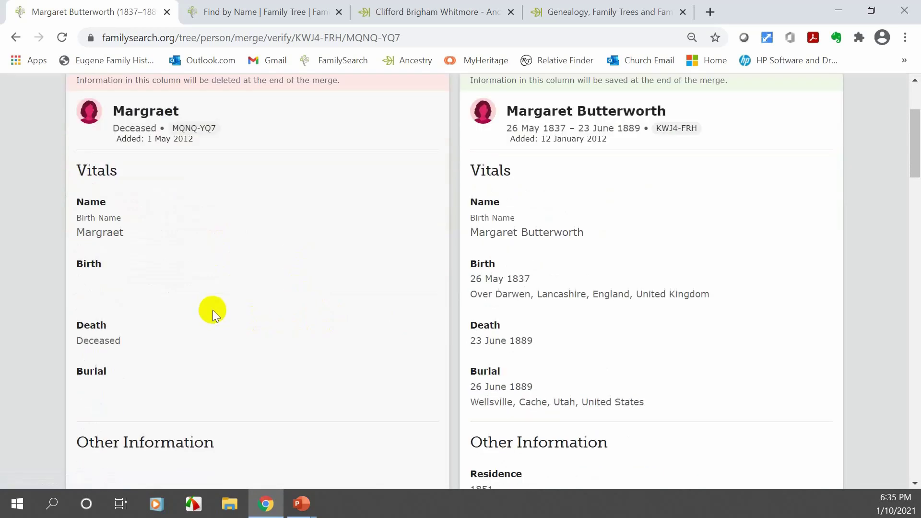
{"action": "scroll", "coordinate": [211, 307], "scroll_direction": "down", "scroll_amount": 5}
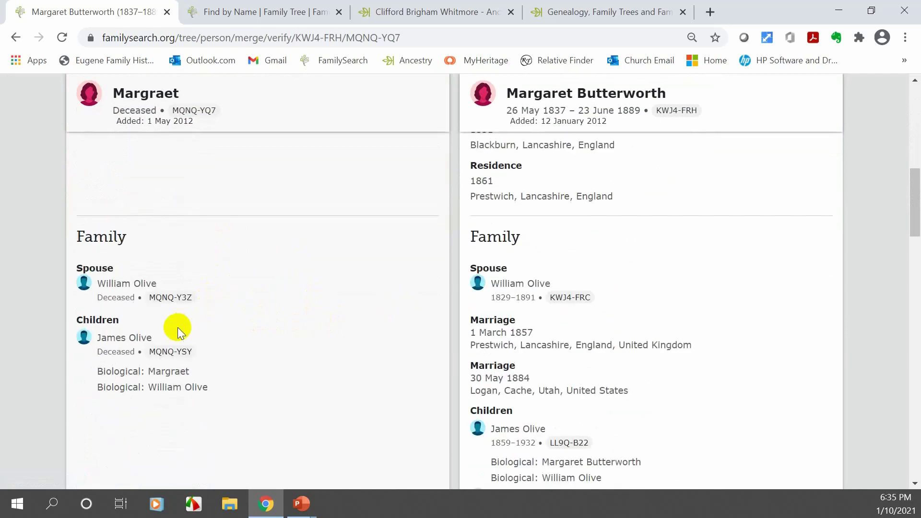
{"action": "scroll", "coordinate": [240, 333], "scroll_direction": "down", "scroll_amount": 2}
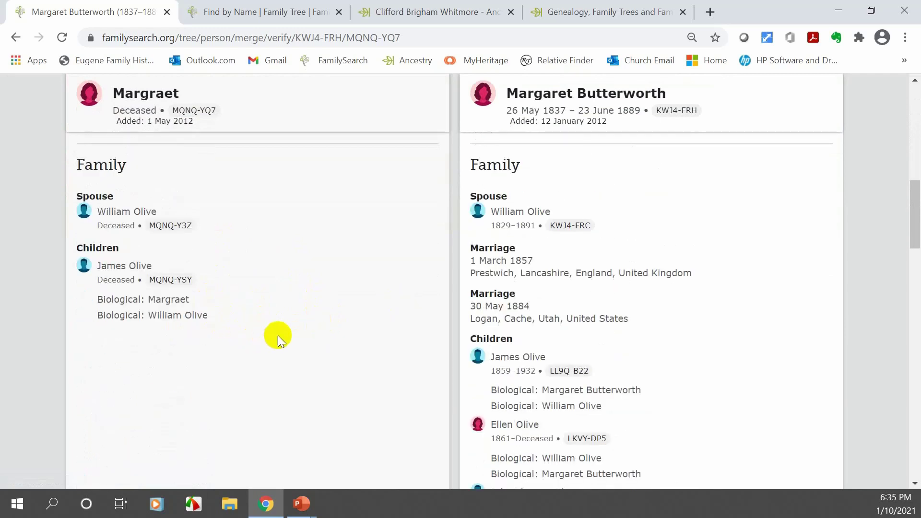
{"action": "scroll", "coordinate": [278, 335], "scroll_direction": "up", "scroll_amount": 7}
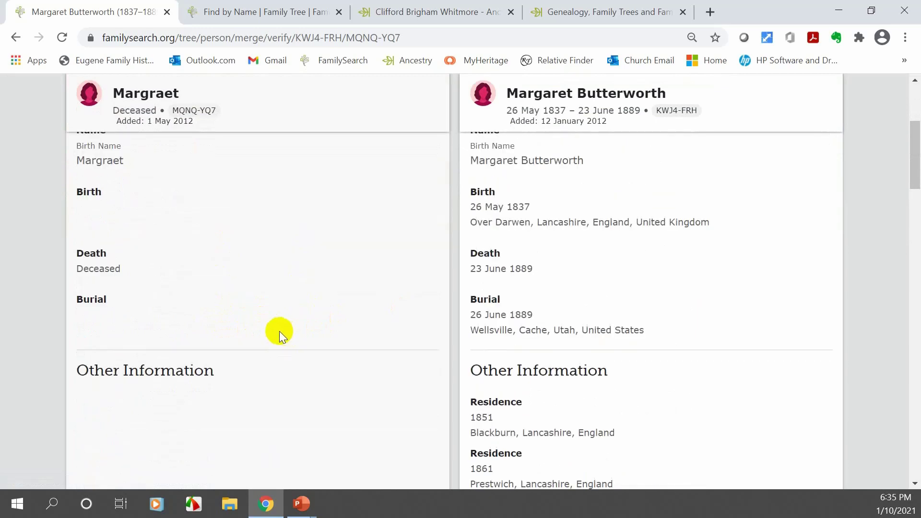
{"action": "scroll", "coordinate": [278, 331], "scroll_direction": "up", "scroll_amount": 5}
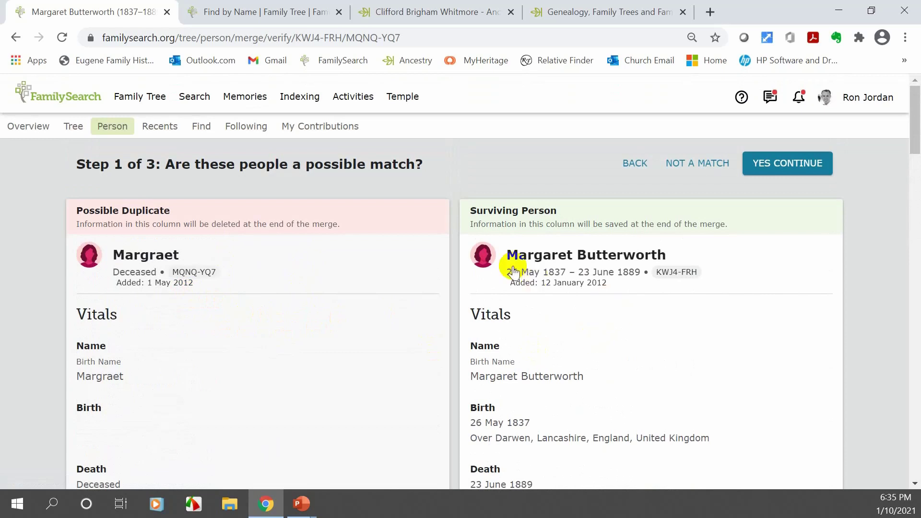
{"action": "left_click", "coordinate": [791, 163]}
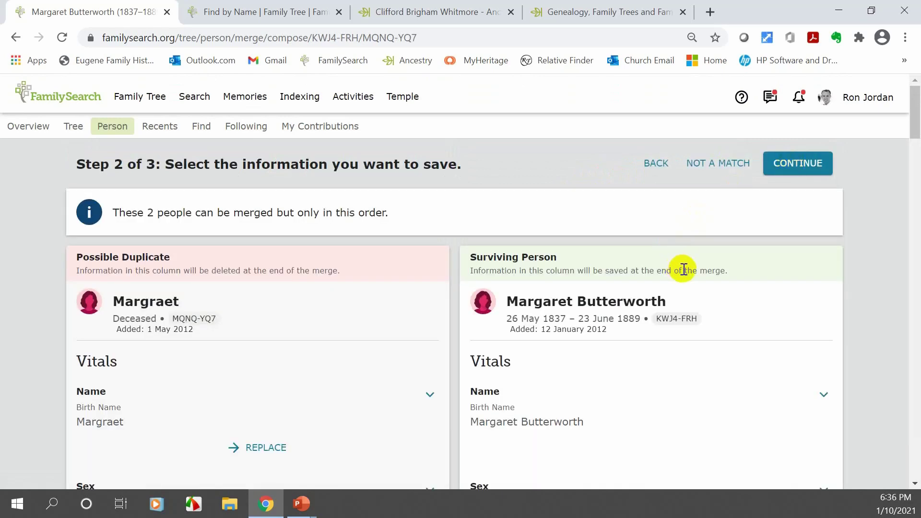
Examine which vitals, relationships and sources are kept or replaced in step 2 of the merge, from start to end and back
{"action": "scroll", "coordinate": [683, 268], "scroll_direction": "down", "scroll_amount": 3}
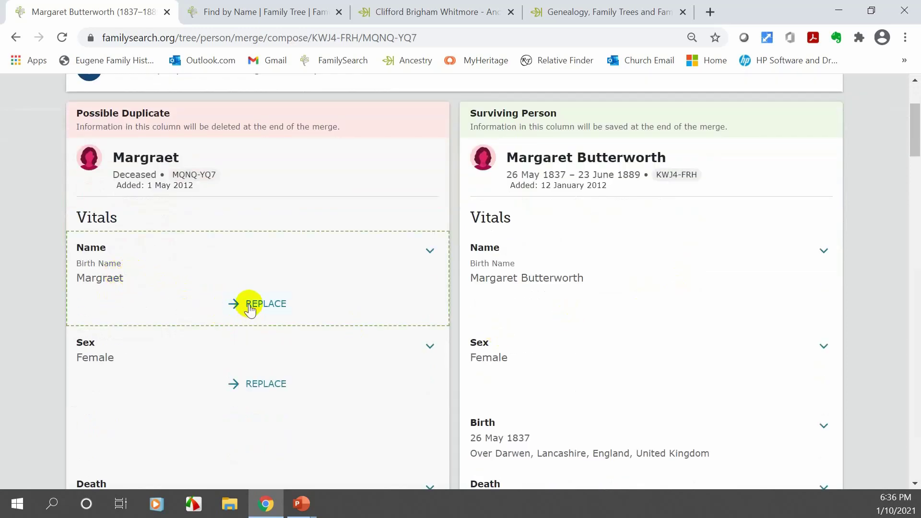
{"action": "scroll", "coordinate": [375, 305], "scroll_direction": "down", "scroll_amount": 4}
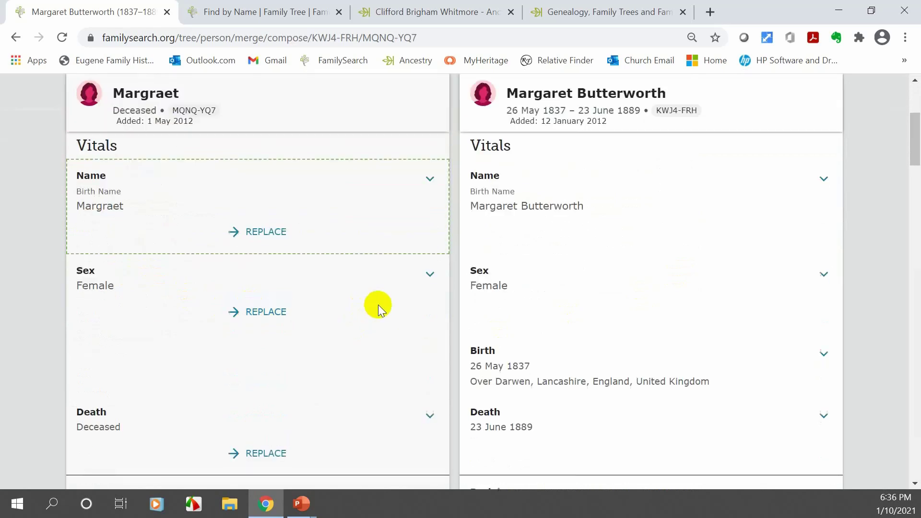
{"action": "scroll", "coordinate": [444, 338], "scroll_direction": "down", "scroll_amount": 9}
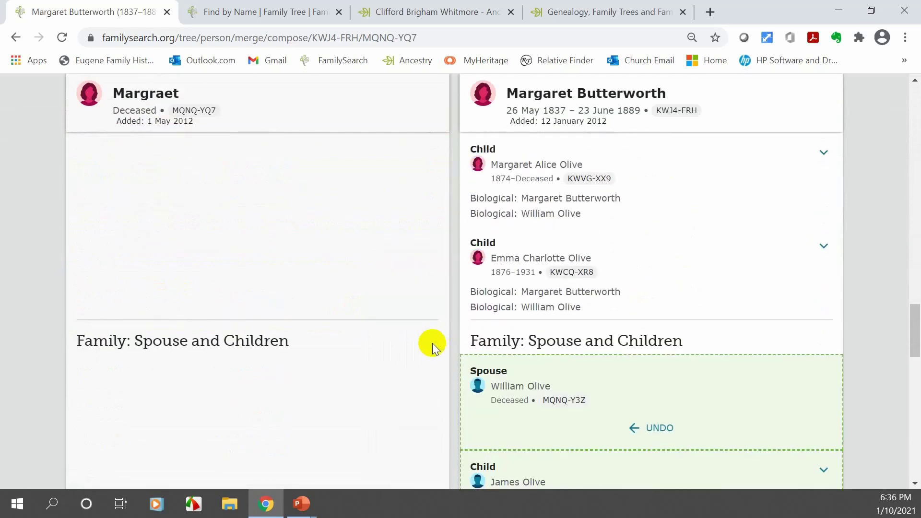
{"action": "scroll", "coordinate": [432, 344], "scroll_direction": "down", "scroll_amount": 6}
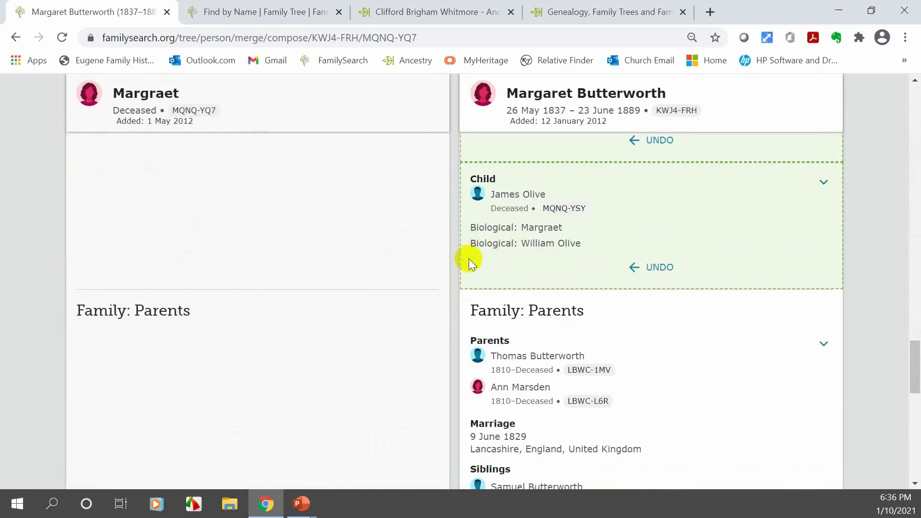
{"action": "scroll", "coordinate": [555, 305], "scroll_direction": "down", "scroll_amount": 7}
{"action": "scroll", "coordinate": [564, 314], "scroll_direction": "down", "scroll_amount": 6}
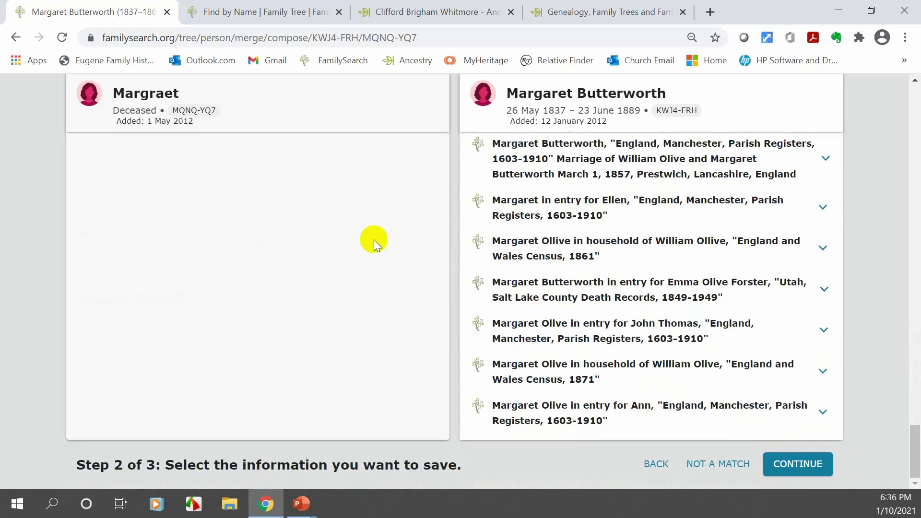
{"action": "scroll", "coordinate": [373, 239], "scroll_direction": "up", "scroll_amount": 15}
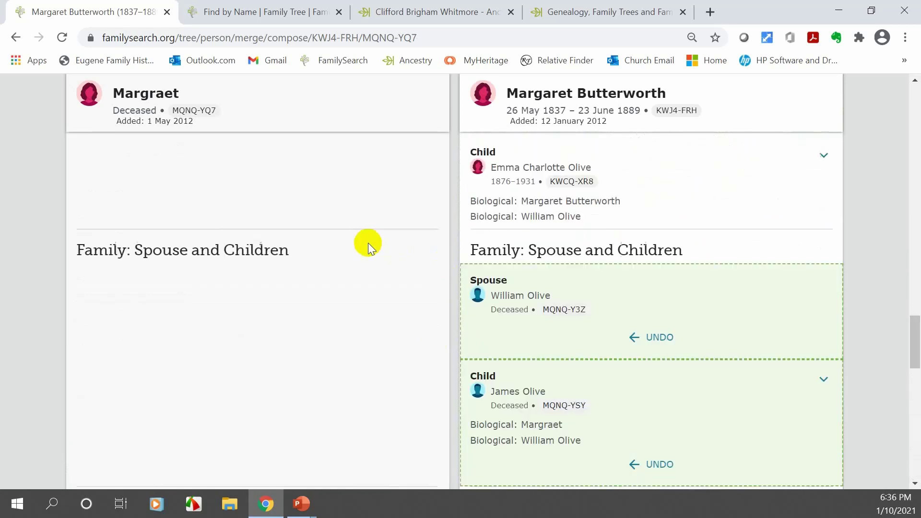
{"action": "scroll", "coordinate": [367, 243], "scroll_direction": "up", "scroll_amount": 15}
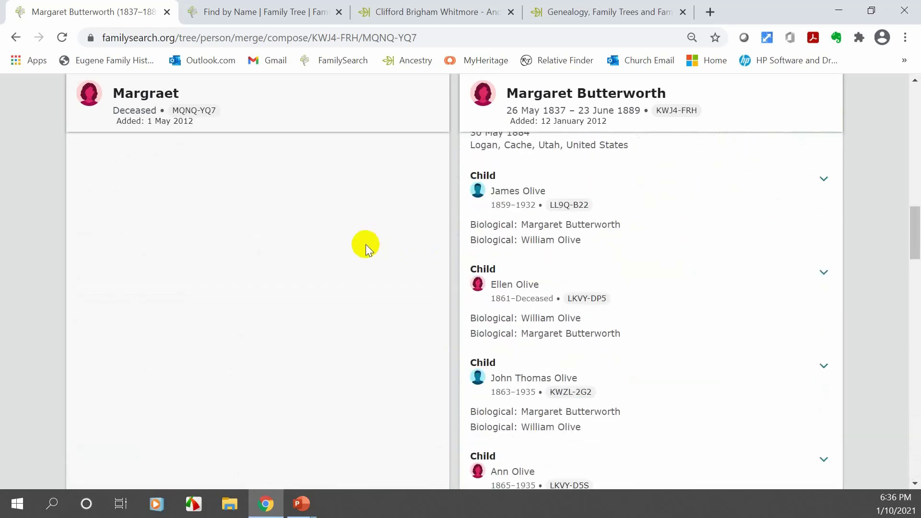
{"action": "left_click", "coordinate": [423, 12]}
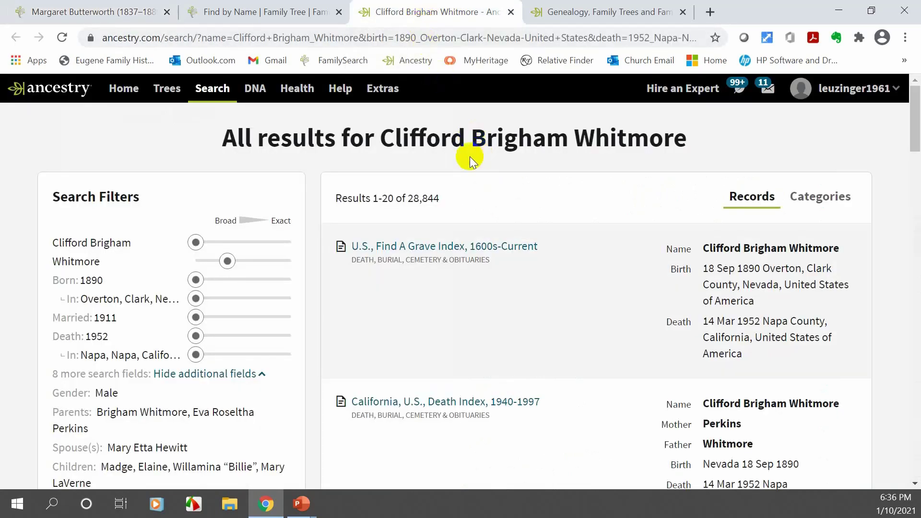
{"action": "left_click", "coordinate": [102, 14]}
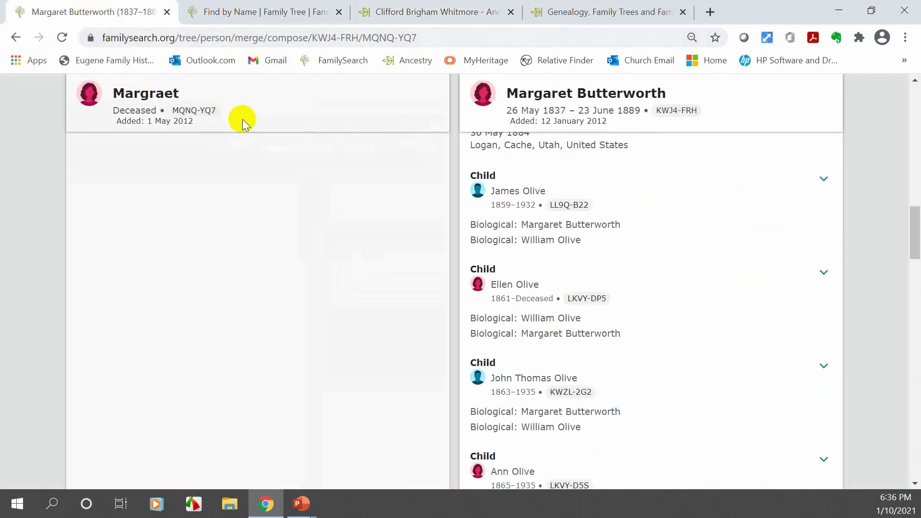
{"action": "scroll", "coordinate": [235, 120], "scroll_direction": "up", "scroll_amount": 15}
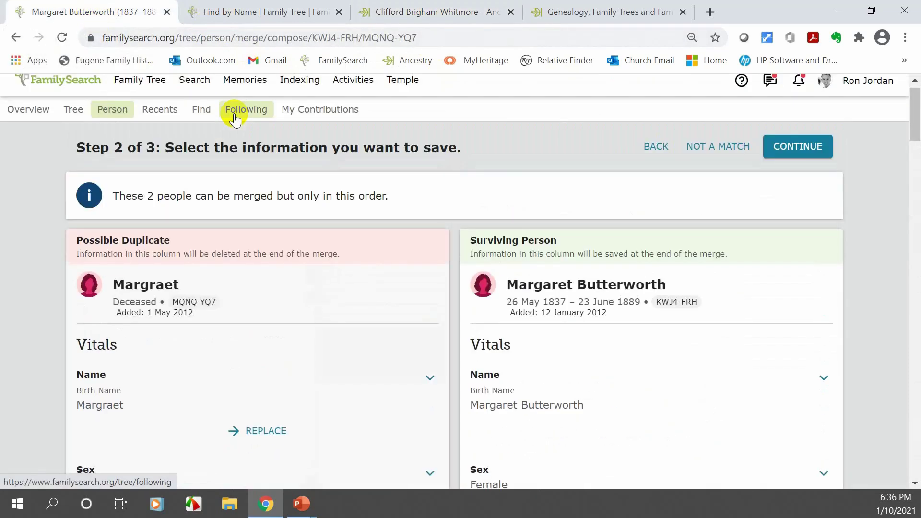